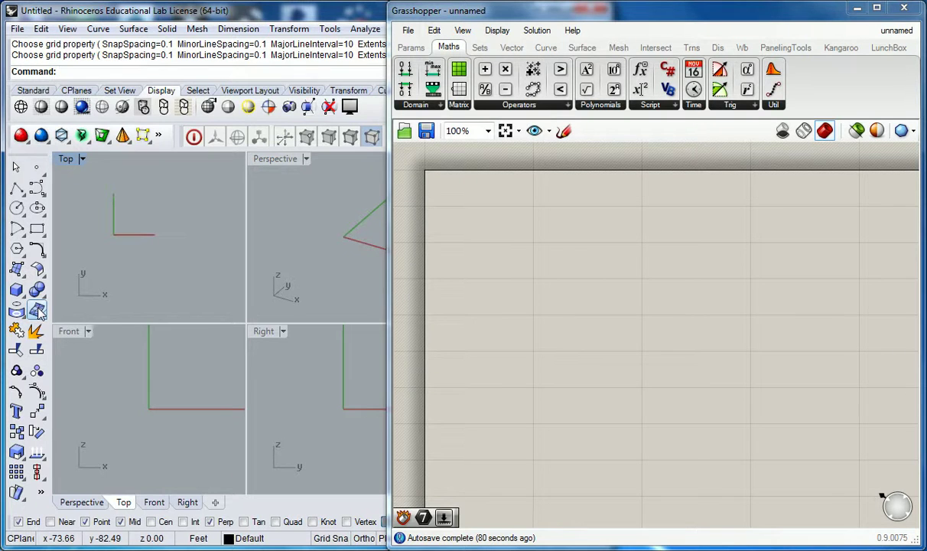
Step: Switch to the Kangaroo tab to show its Forces, Kangaroo, Mesh and Utility components
left_click(848, 47)
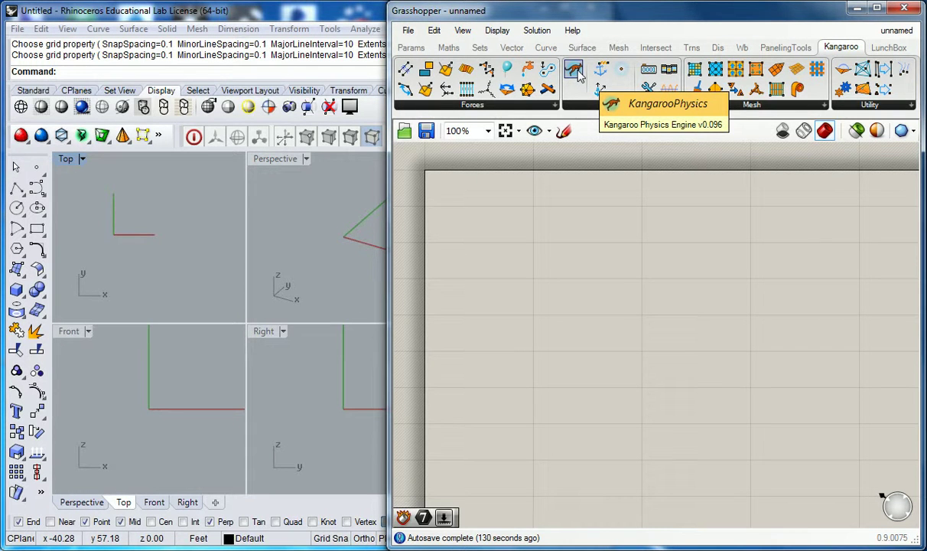
left_click(703, 190)
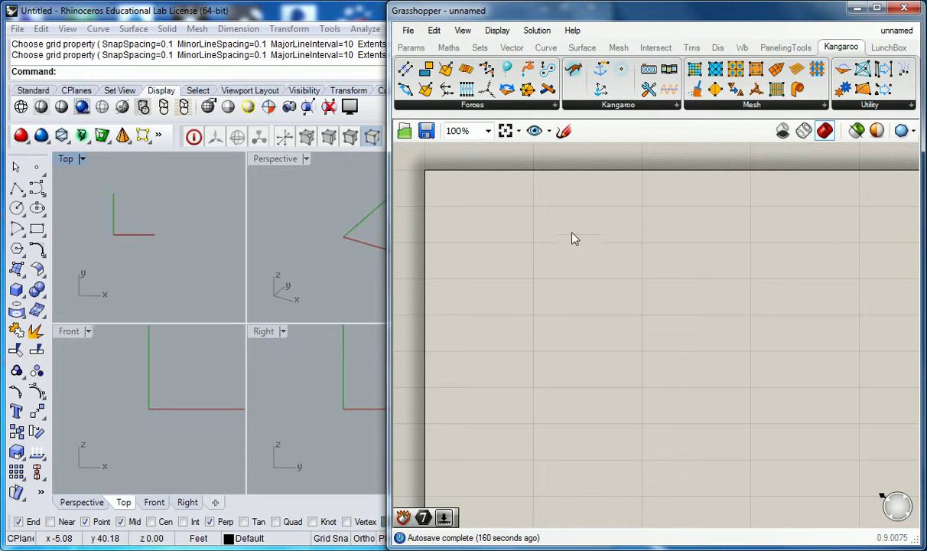
right_click_drag(483, 233, 495, 238)
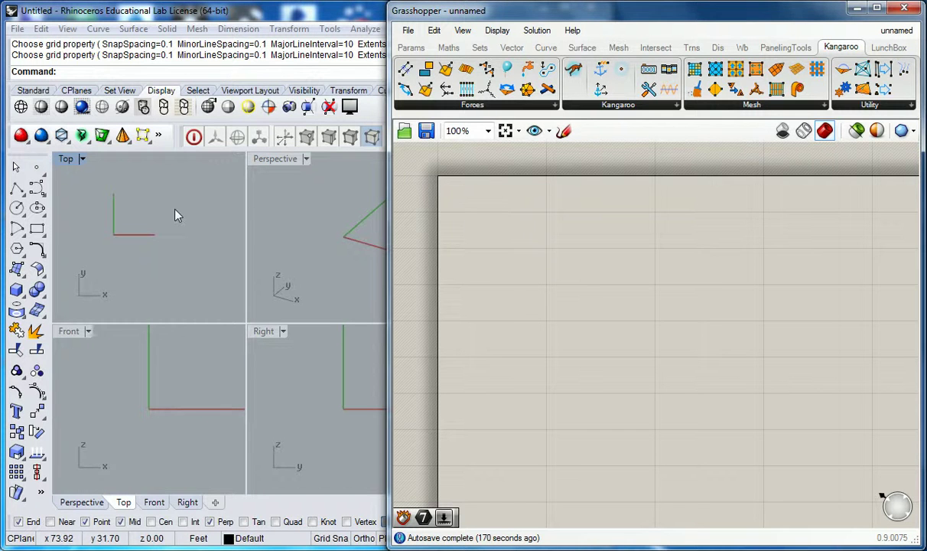
Step: Draw a freeform S-curve descending from left to right in the Front view
right_click_drag(167, 409, 138, 409)
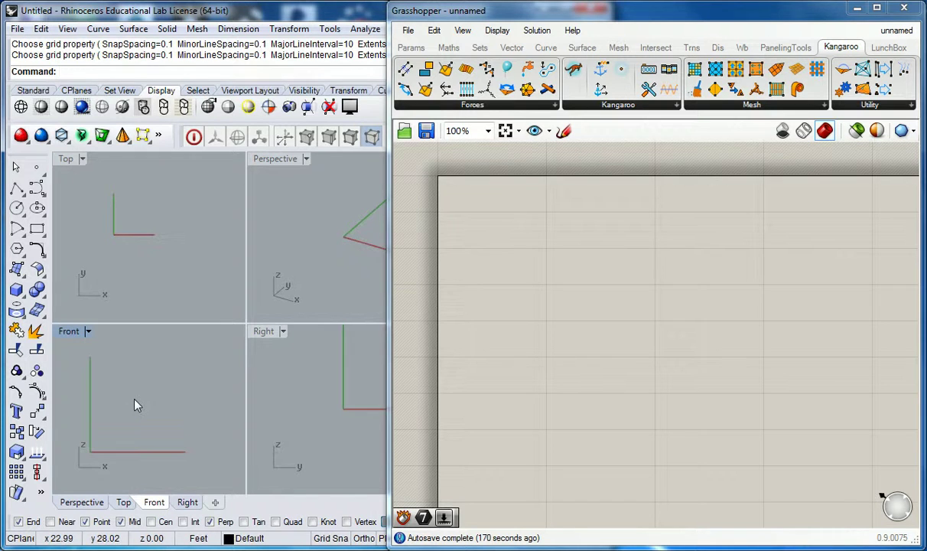
scroll(136, 401, "down", 3)
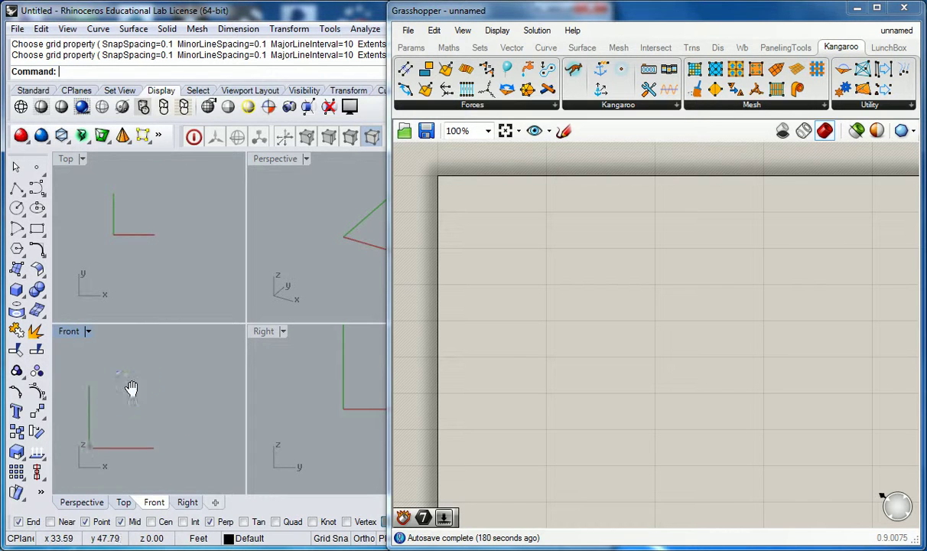
left_click(35, 189)
left_click(96, 349)
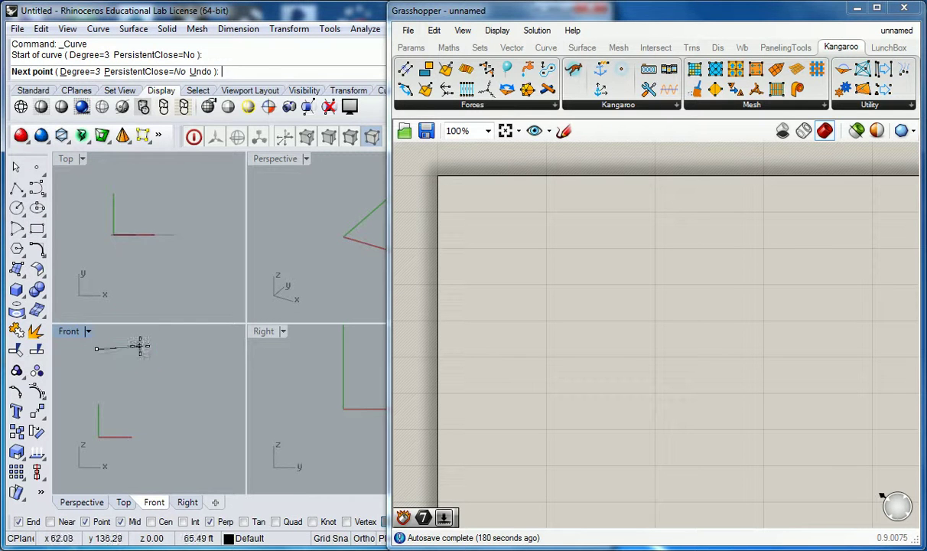
left_click(156, 386)
left_click(202, 425)
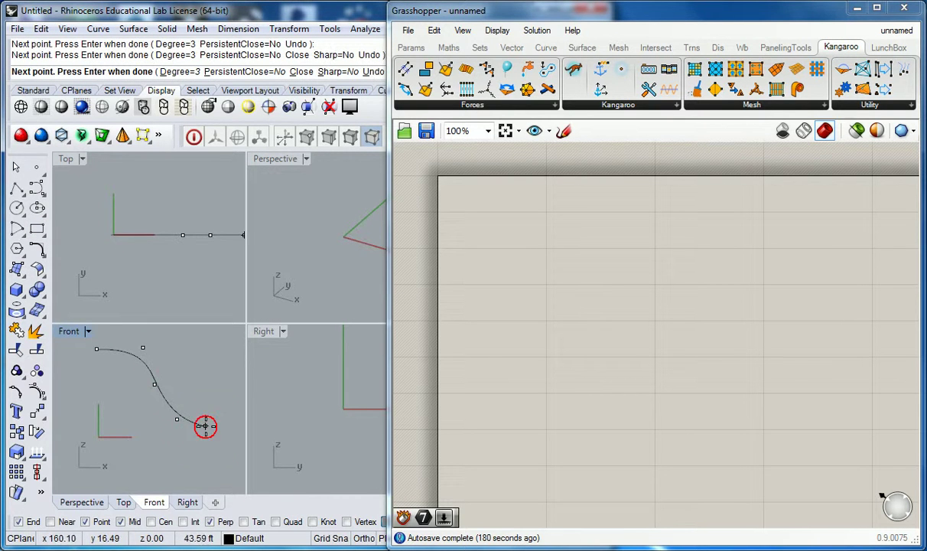
right_click(184, 379)
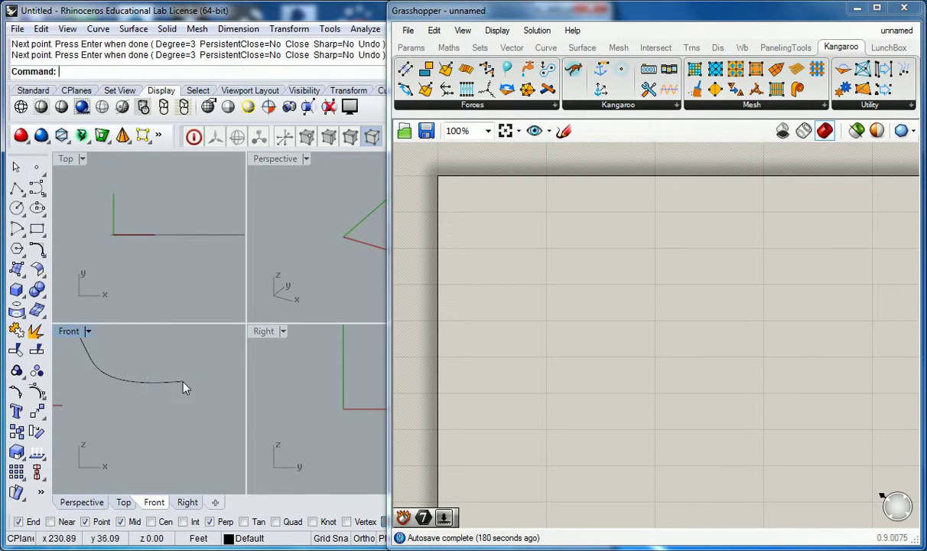
right_click(137, 355)
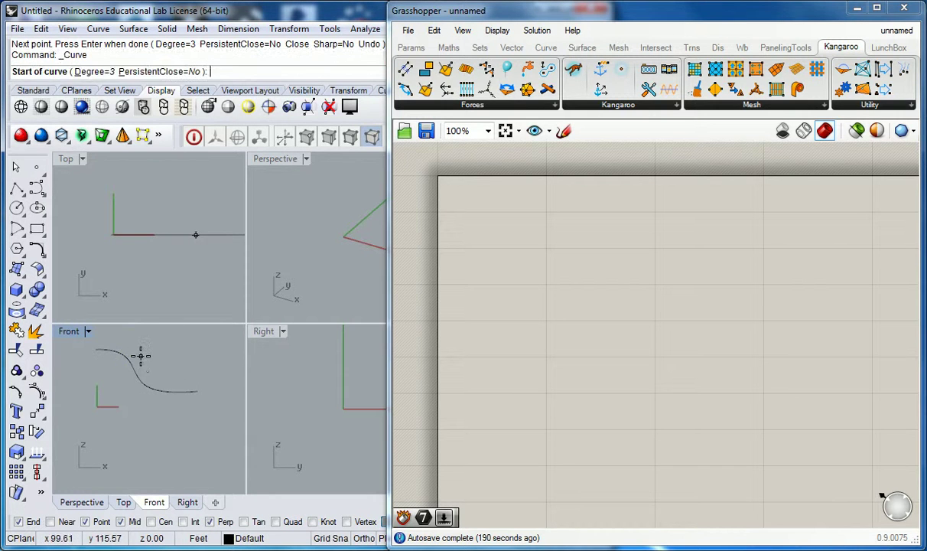
key("Escape")
Step: Select the new curve and reposition it slightly with the gumball
left_click(145, 376)
mouse_move(164, 387)
left_mouse_down()
mouse_move(200, 389)
mouse_move(128, 357)
mouse_move(179, 372)
mouse_move(129, 382)
mouse_move(156, 384)
left_mouse_up()
left_click(521, 325)
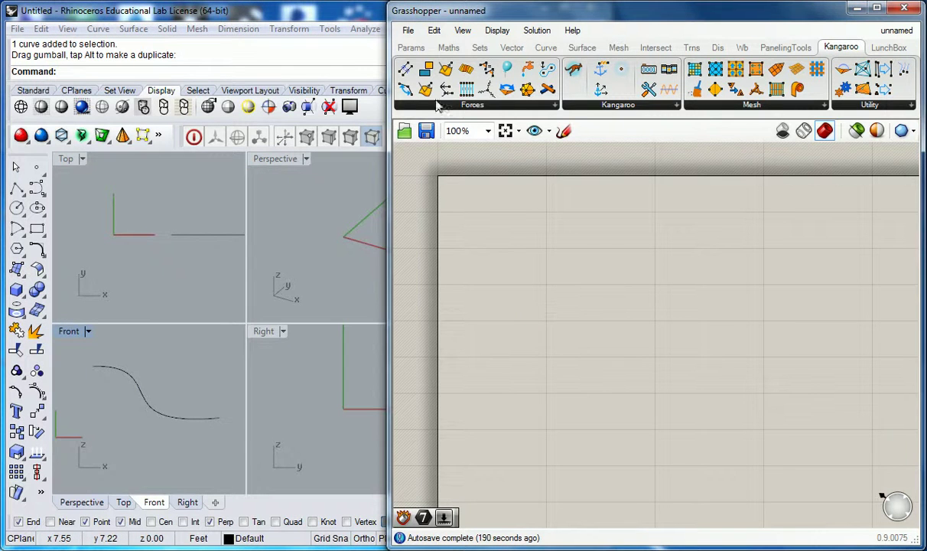
Step: Place a Curve parameter and set it to reference the Rhino S-curve
left_click(411, 49)
left_click_drag(433, 69, 549, 331)
scroll(558, 336, "down", 2)
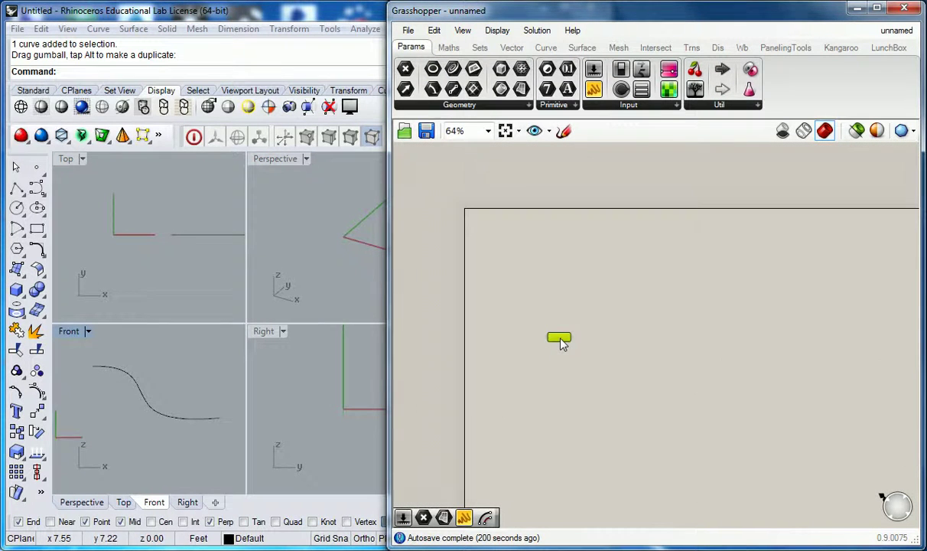
right_click(561, 342)
left_click(604, 416)
left_click(151, 400)
scroll(620, 370, "up", 1)
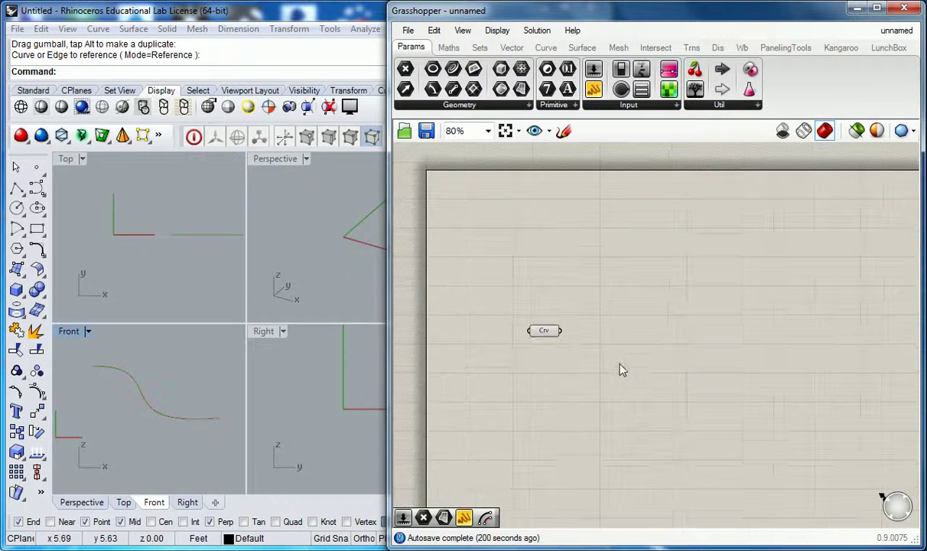
right_click_drag(200, 405, 157, 401)
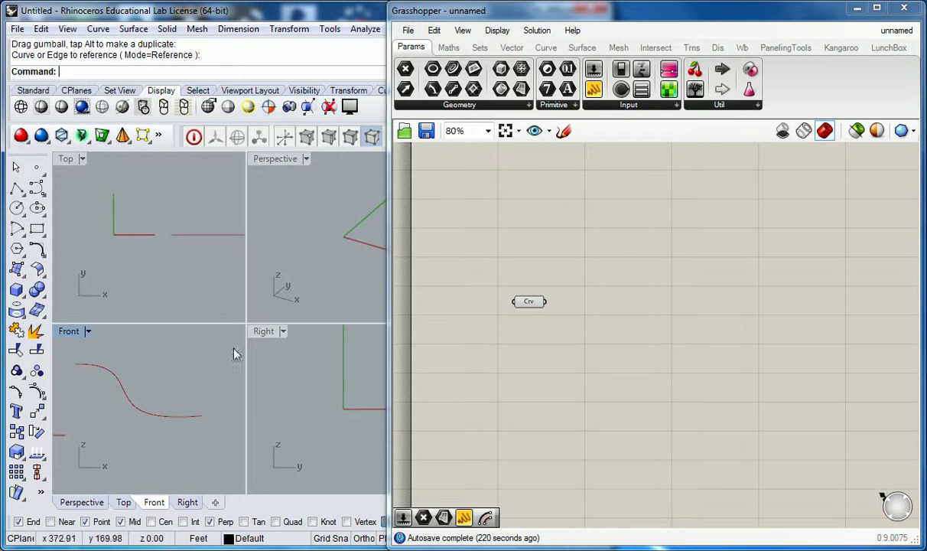
mouse_move(173, 379)
right_mouse_down()
mouse_move(213, 363)
mouse_move(162, 370)
right_mouse_up()
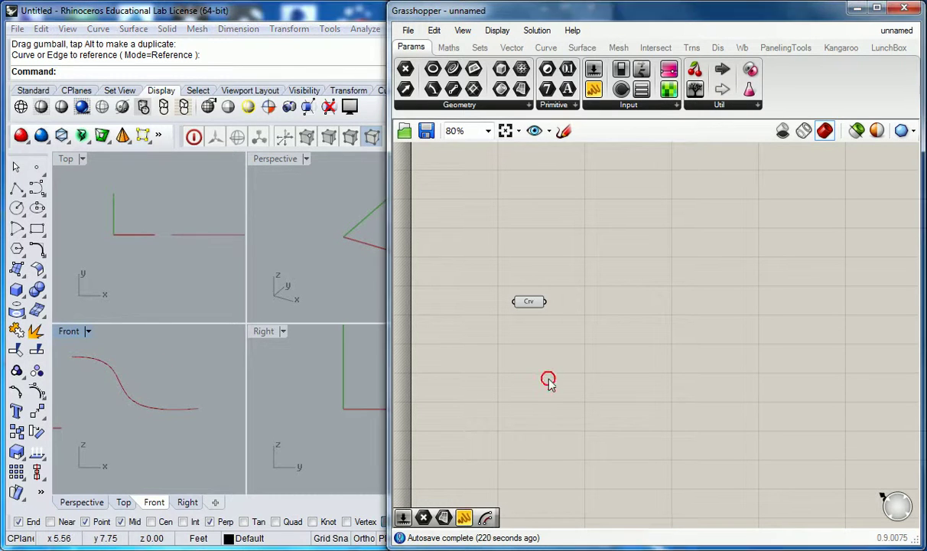
right_click_drag(624, 367, 633, 395)
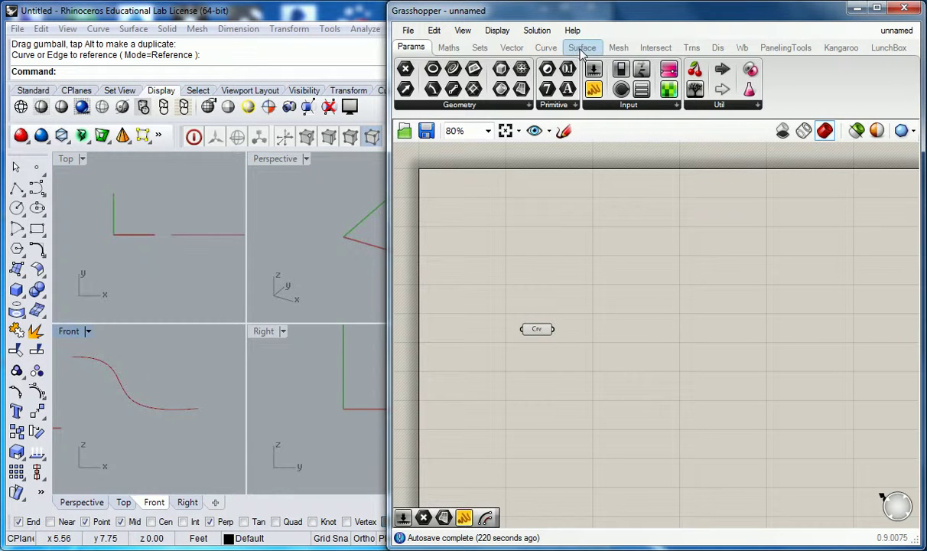
Step: Add a Divide Curve component and group it named 'Crv | Div'
left_click(546, 48)
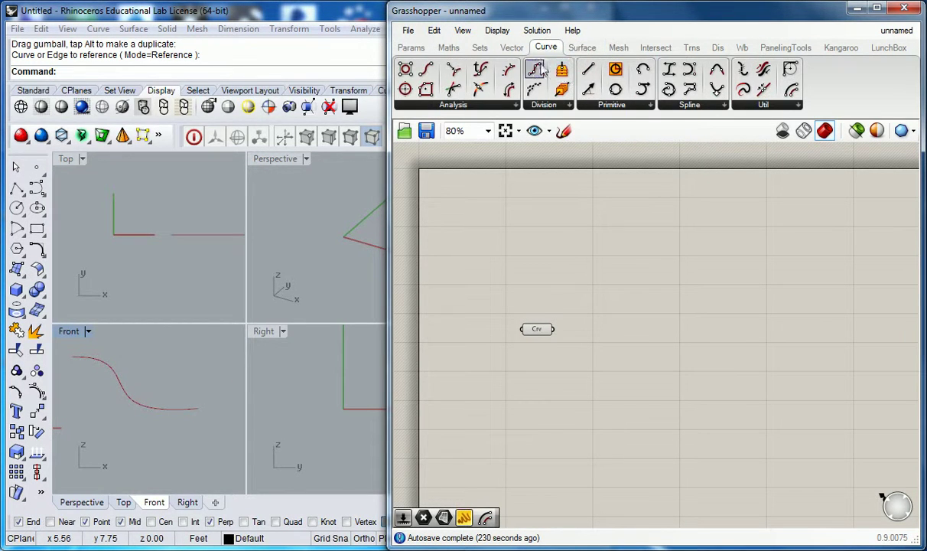
left_click(528, 104)
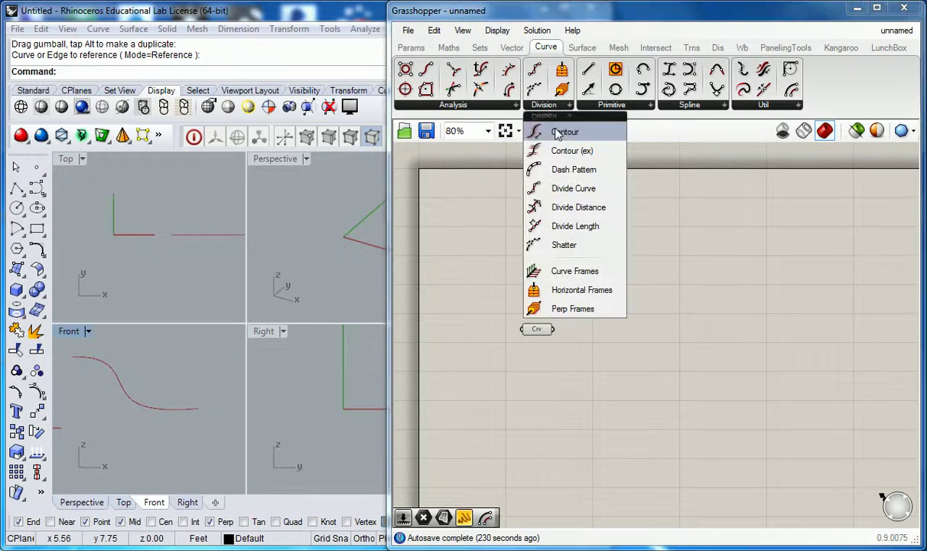
left_click(566, 190)
left_click(615, 342)
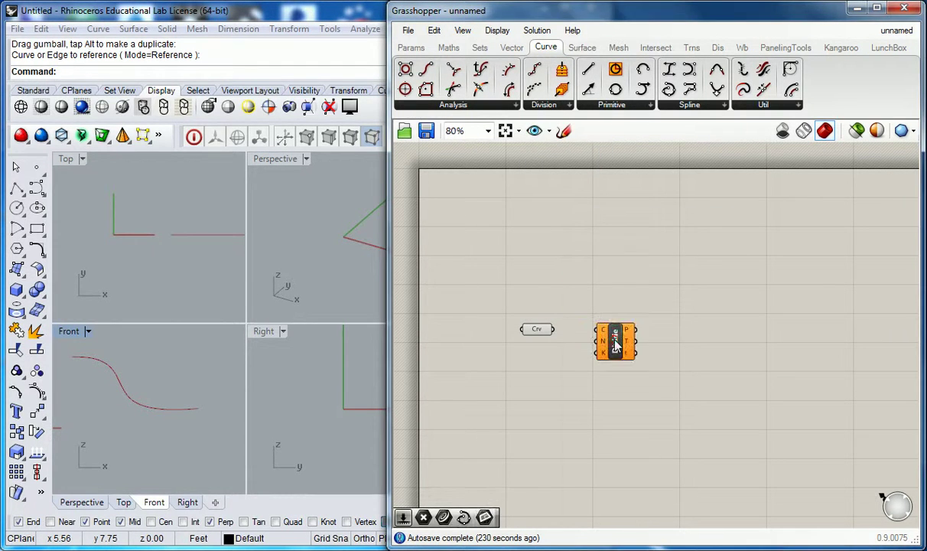
key("ctrl+g")
right_click(632, 323)
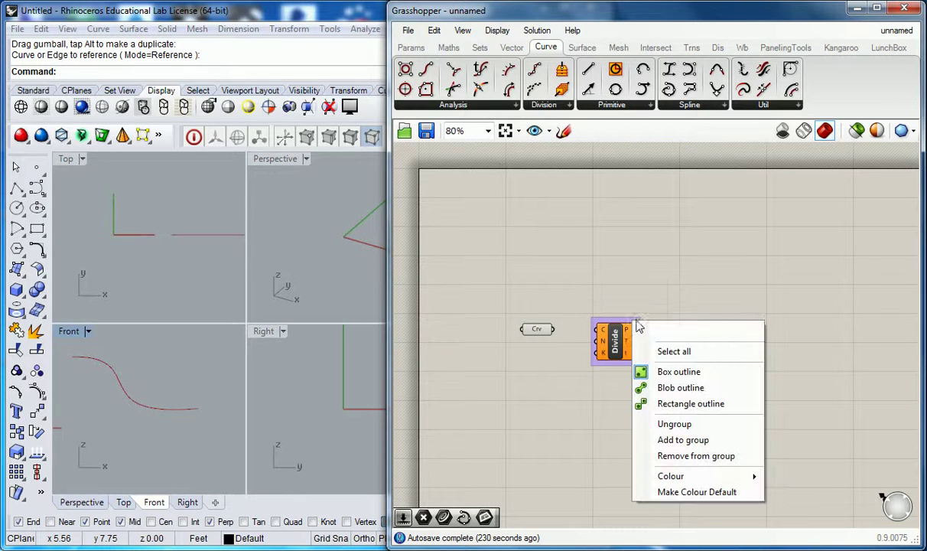
left_click(658, 330)
type("Crv | D")
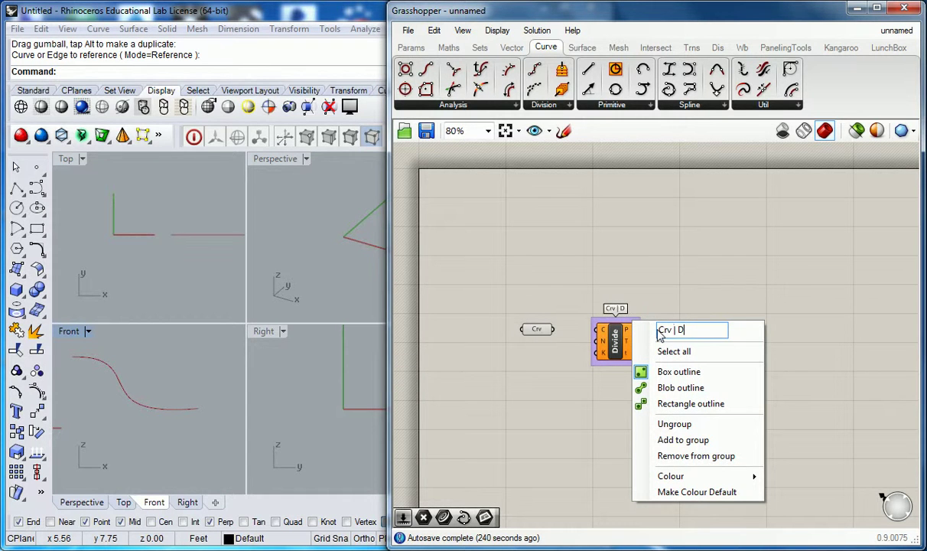
type("iv")
key("Return")
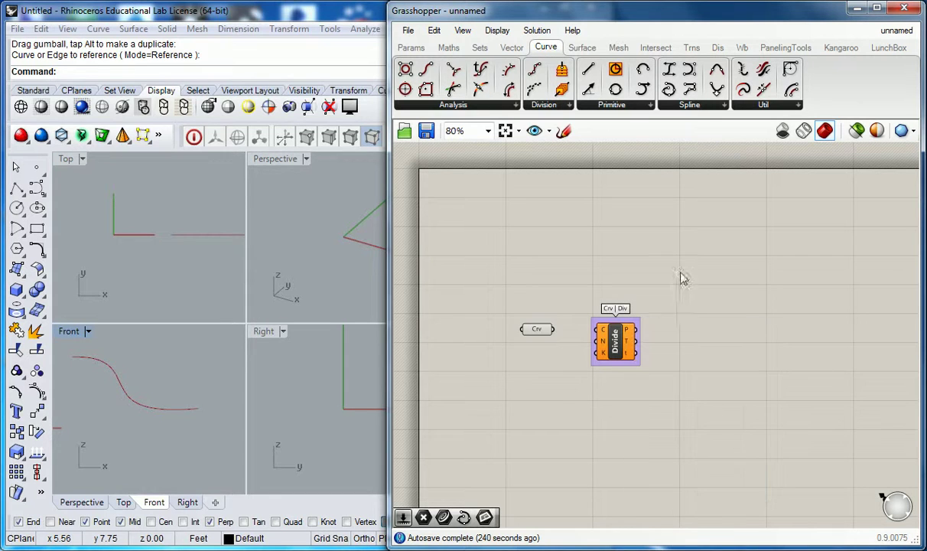
Step: Wire the curve into Divide and feed its count from a Number Slider at 16
left_click_drag(553, 329, 595, 331)
left_click(552, 350)
double_click(536, 351)
type("0")
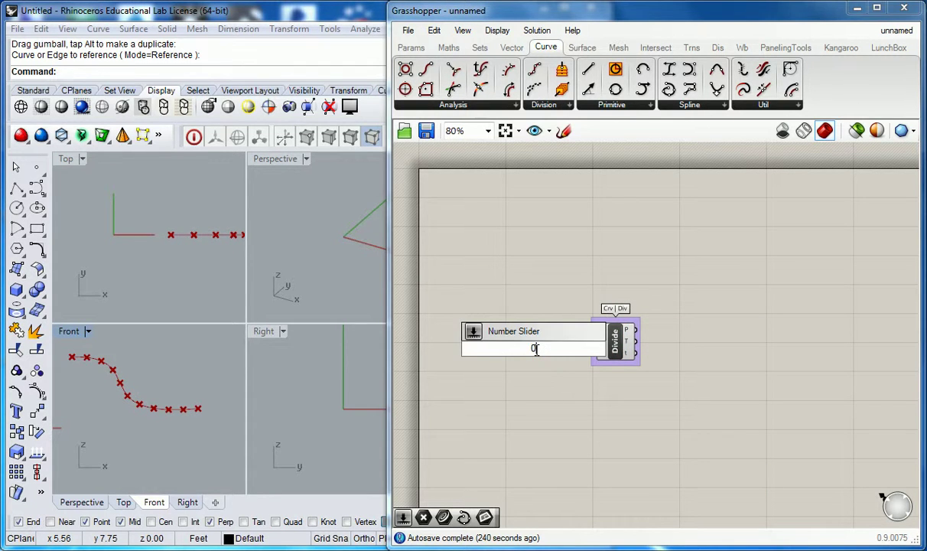
type("<10")
key("Return")
left_click_drag(581, 349, 596, 341)
mouse_move(519, 351)
left_mouse_down()
mouse_move(501, 350)
mouse_move(544, 347)
mouse_move(536, 347)
left_mouse_up()
left_click(574, 379)
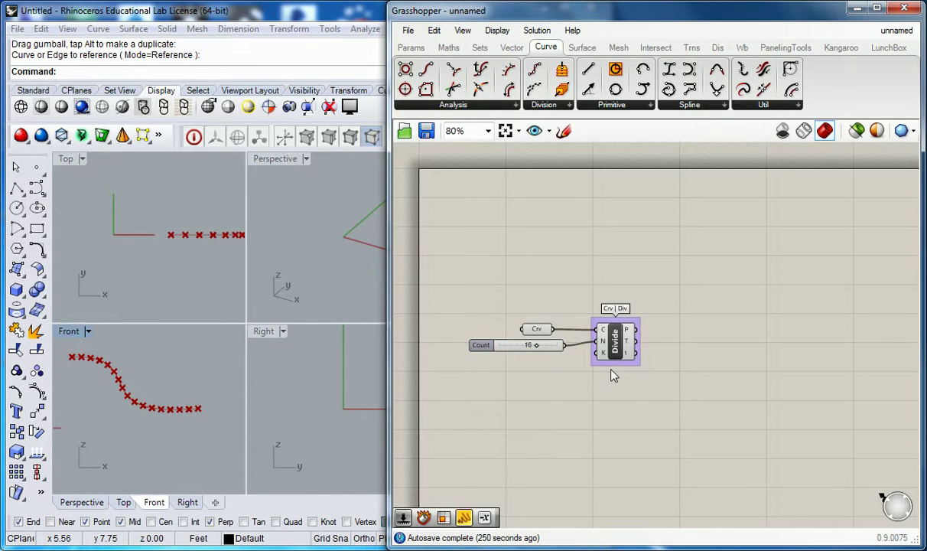
mouse_move(606, 353)
mouse_move(627, 334)
right_click_drag(683, 333, 647, 326)
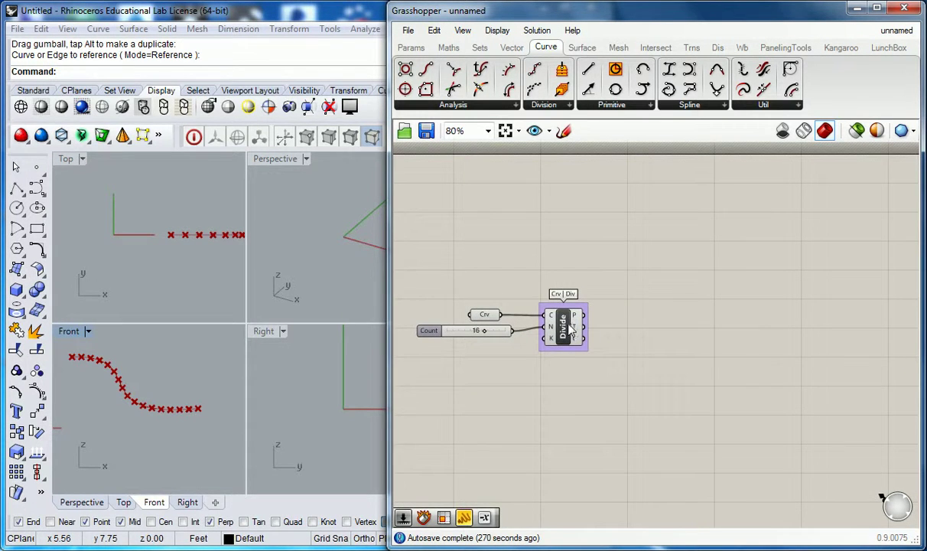
mouse_move(576, 329)
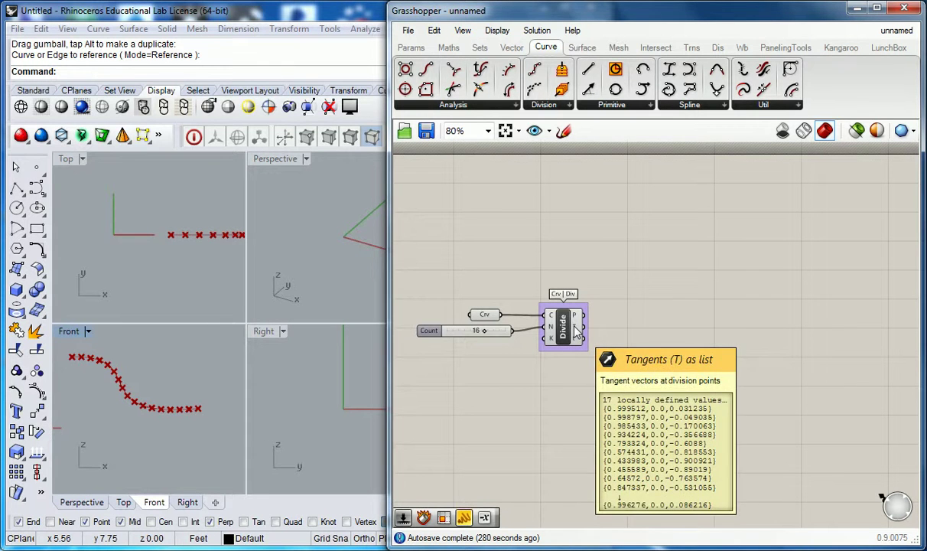
mouse_move(575, 345)
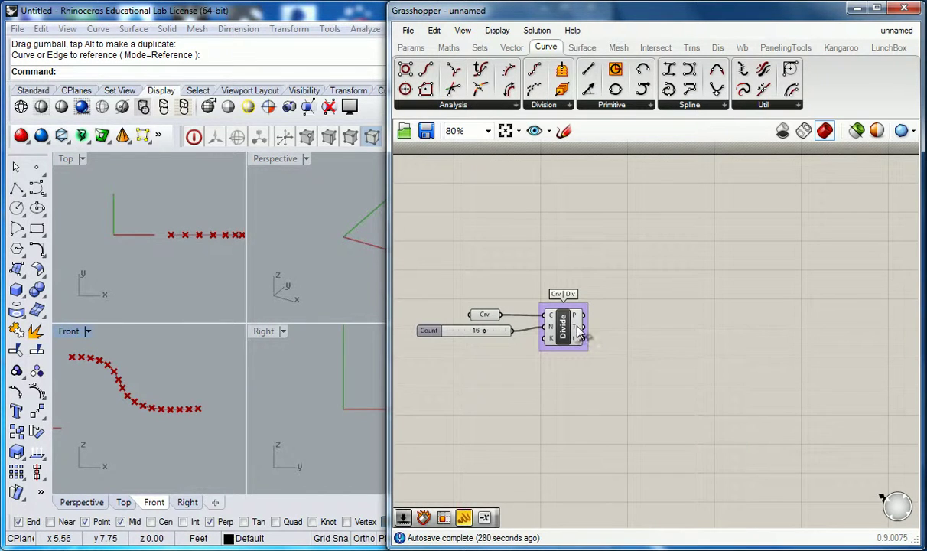
right_click_drag(647, 331, 622, 342)
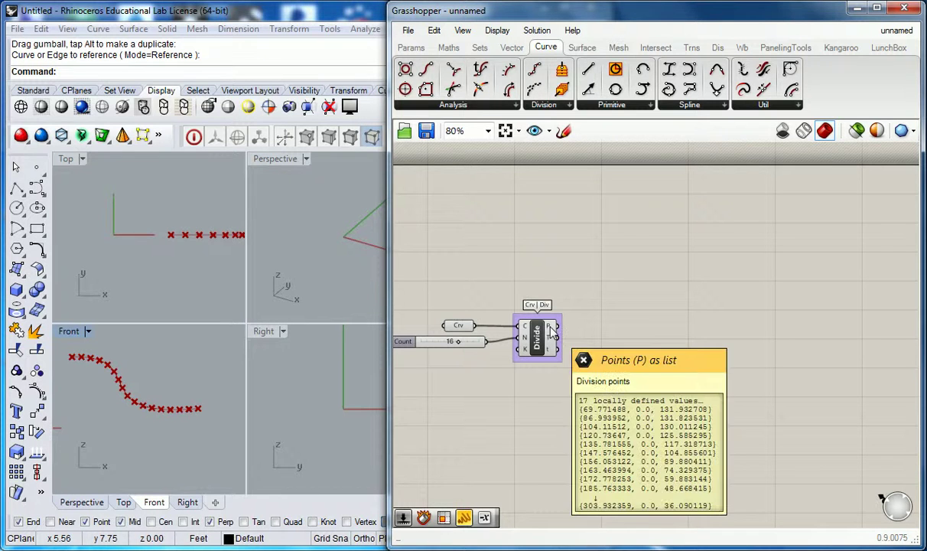
right_click_drag(591, 312, 578, 306)
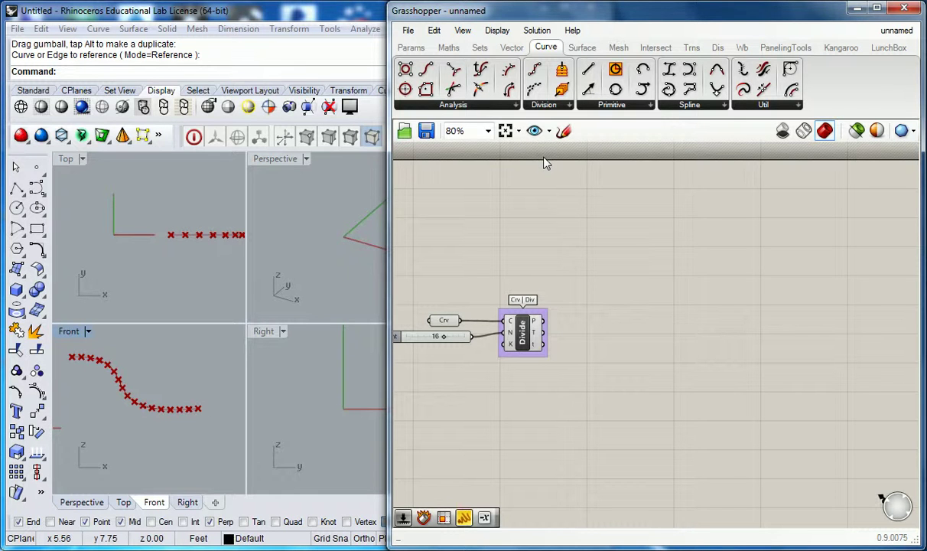
Step: Place a List Length component right of Divide in a group named 'set | List'
left_click(449, 48)
left_click(479, 47)
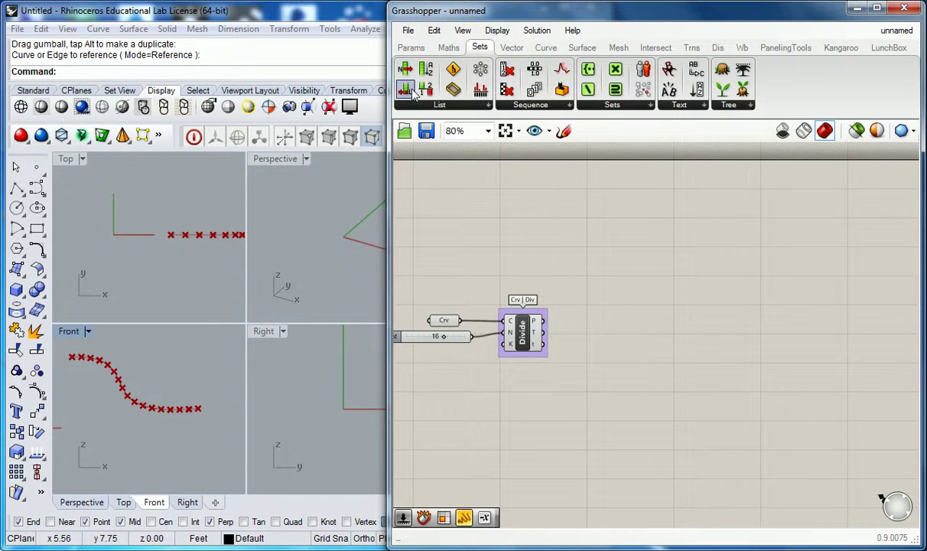
left_click_drag(411, 90, 599, 313)
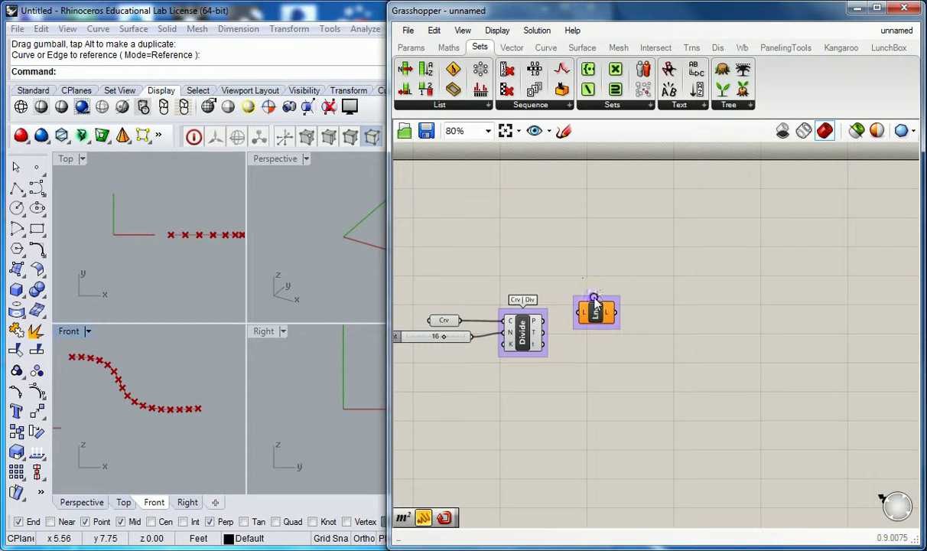
right_click(592, 299)
type("set | List")
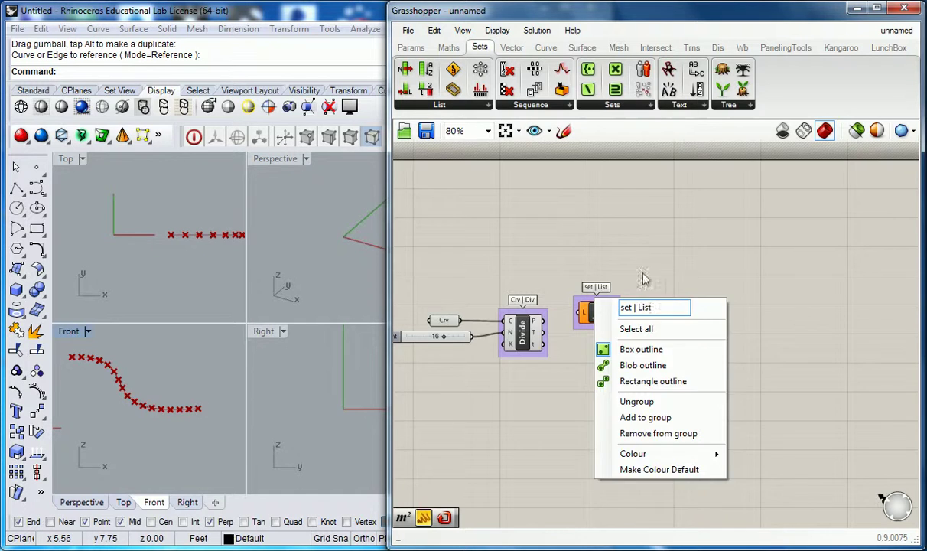
key("Return")
scroll(613, 306, "up", 2)
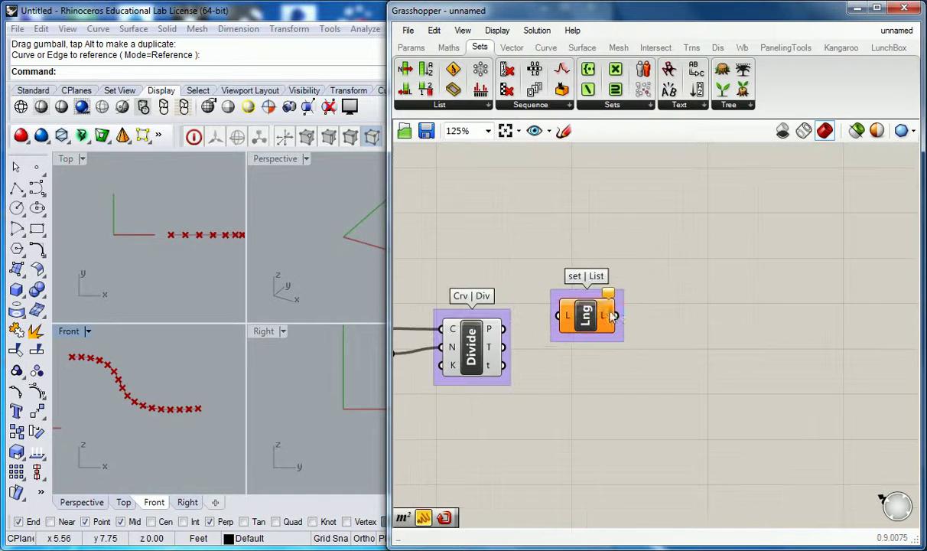
Step: Wire Divide's points into List Length's L input, reporting 17 items
left_click_drag(503, 328, 565, 316)
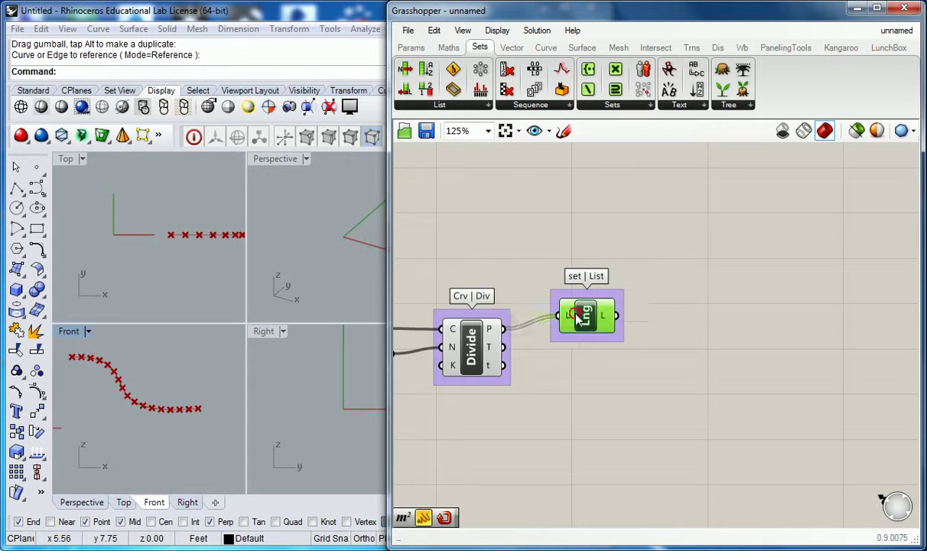
right_click_drag(607, 332, 583, 352)
left_click_drag(524, 305, 518, 294)
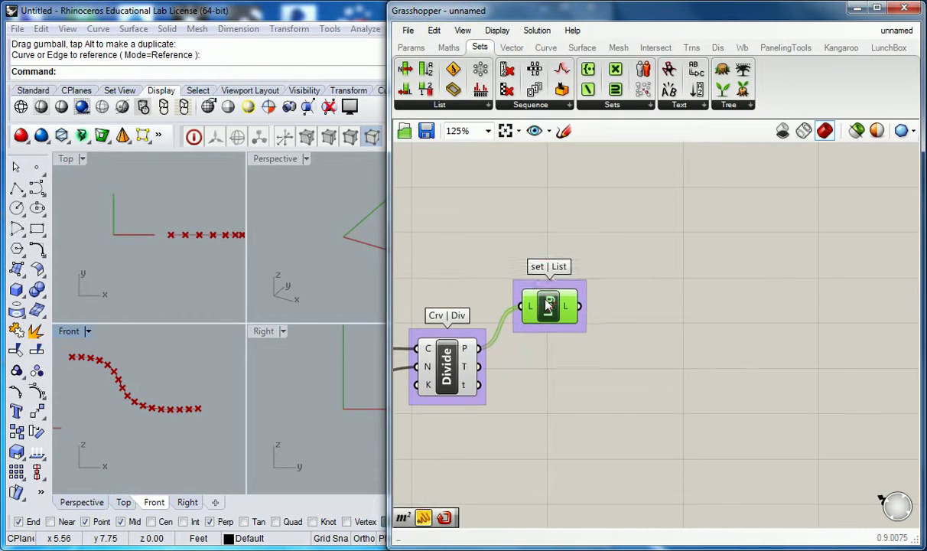
mouse_move(575, 297)
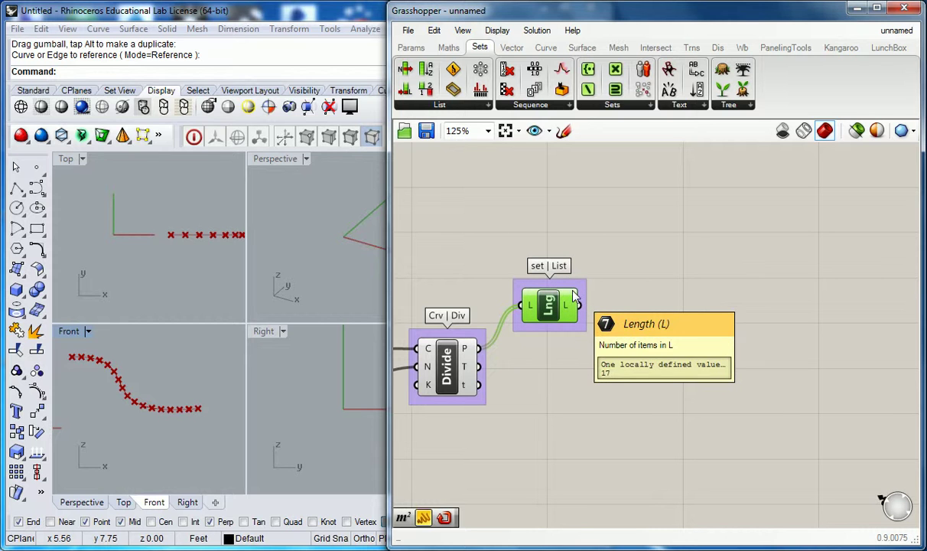
scroll(583, 265, "down", 1)
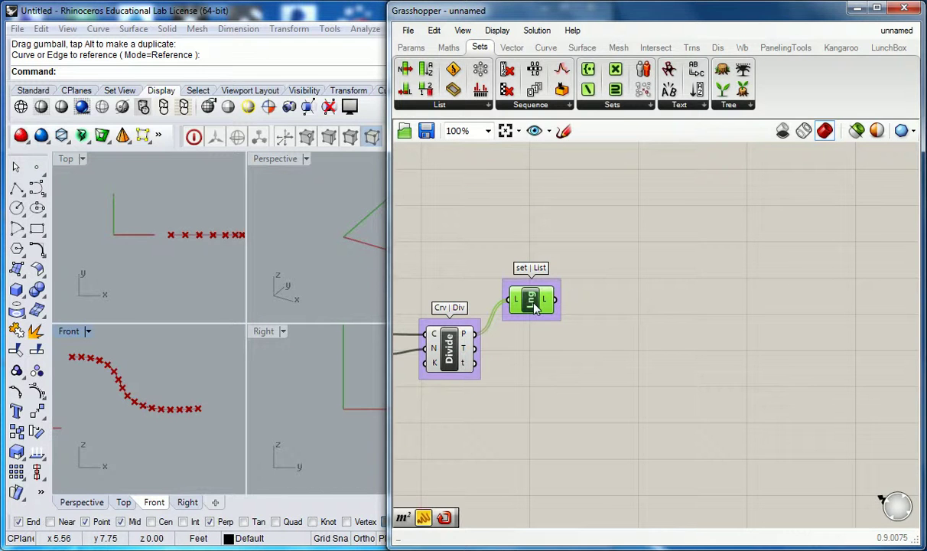
mouse_move(535, 306)
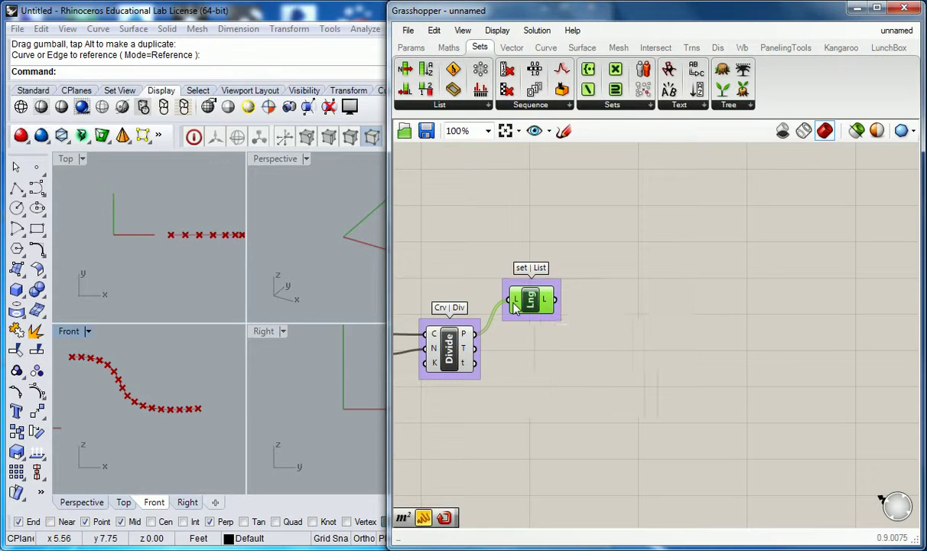
left_click(596, 226)
scroll(596, 225, "down", 2)
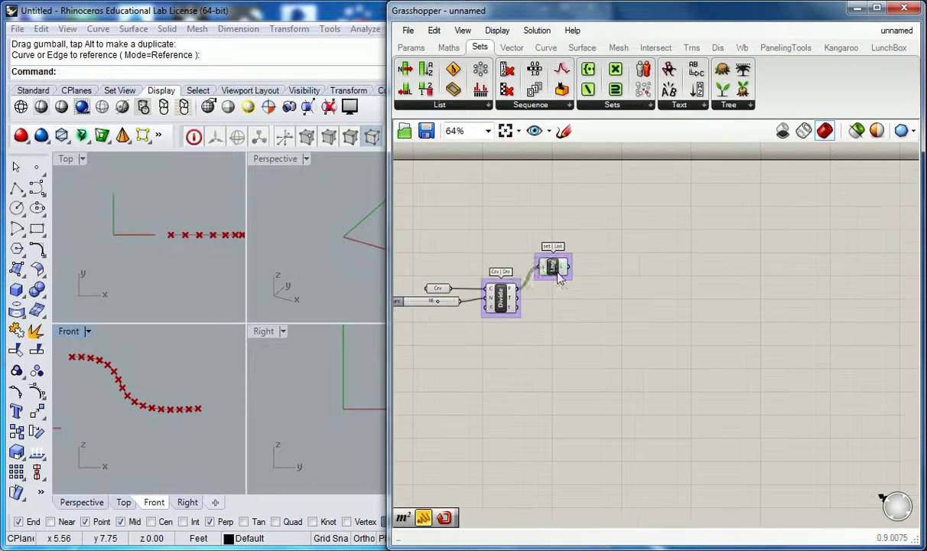
left_click_drag(555, 266, 601, 292)
left_click(558, 250)
scroll(562, 199, "up", 2)
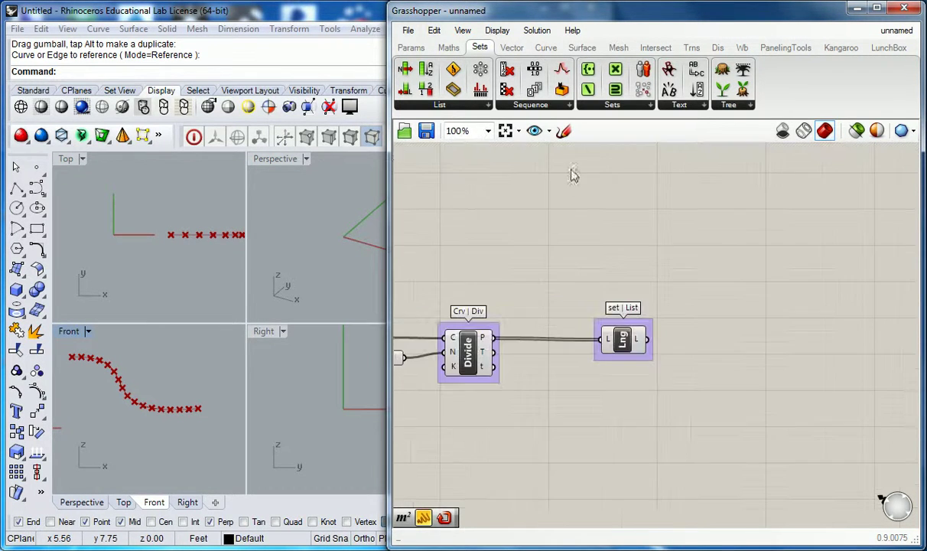
Step: Place the Kangaroo Physics solver on the canvas
left_click(841, 48)
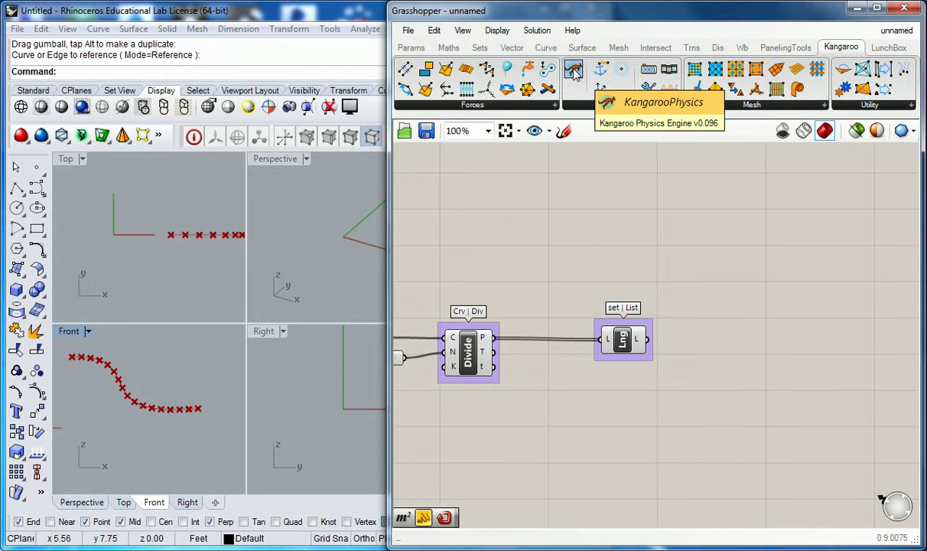
left_click_drag(574, 70, 812, 379)
right_click_drag(813, 379, 723, 355)
left_click_drag(726, 348, 764, 359)
left_click(732, 304)
right_click_drag(649, 275, 696, 287)
scroll(697, 282, "down", 1)
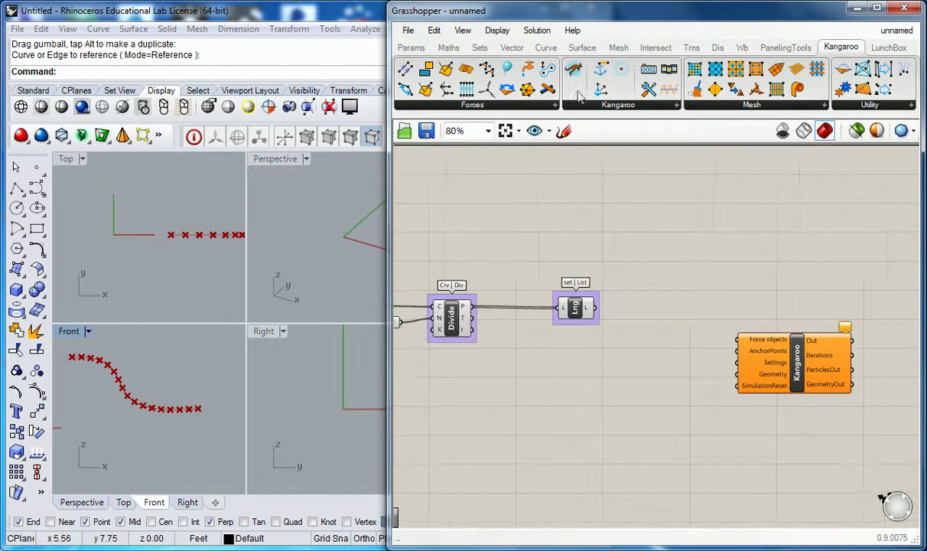
Step: Add a Particle component above the solver and inspect the solver's Settings input
left_click_drag(600, 68, 620, 193)
scroll(624, 218, "up", 2)
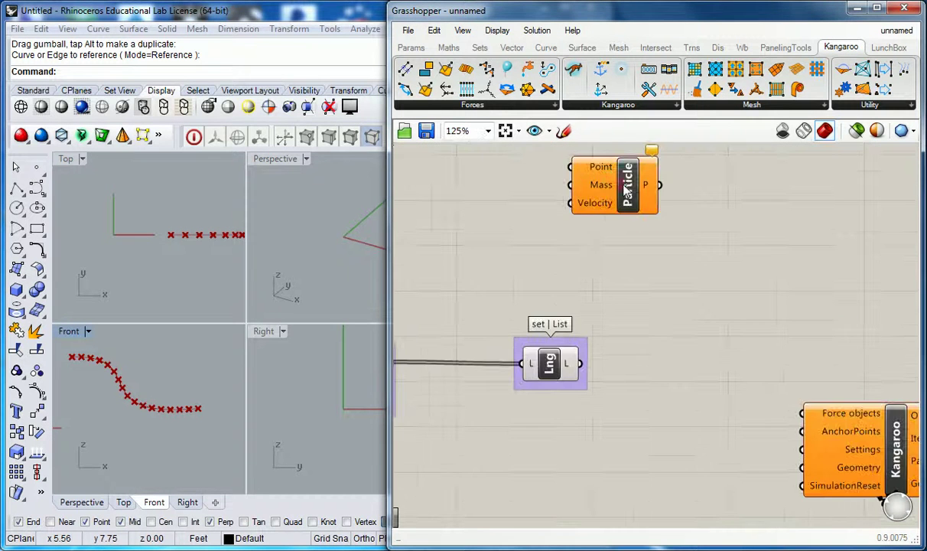
scroll(567, 268, "down", 2)
scroll(537, 265, "up", 1)
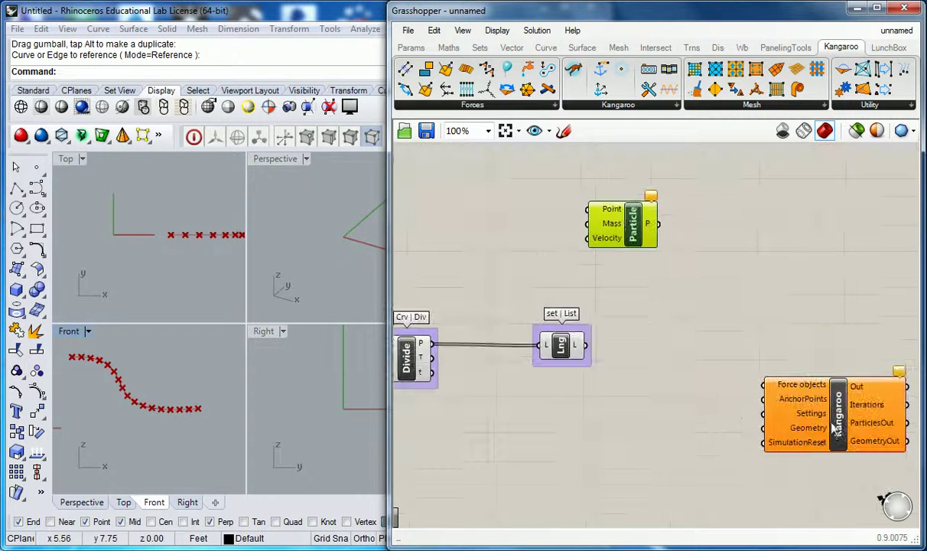
left_click_drag(788, 406, 777, 366)
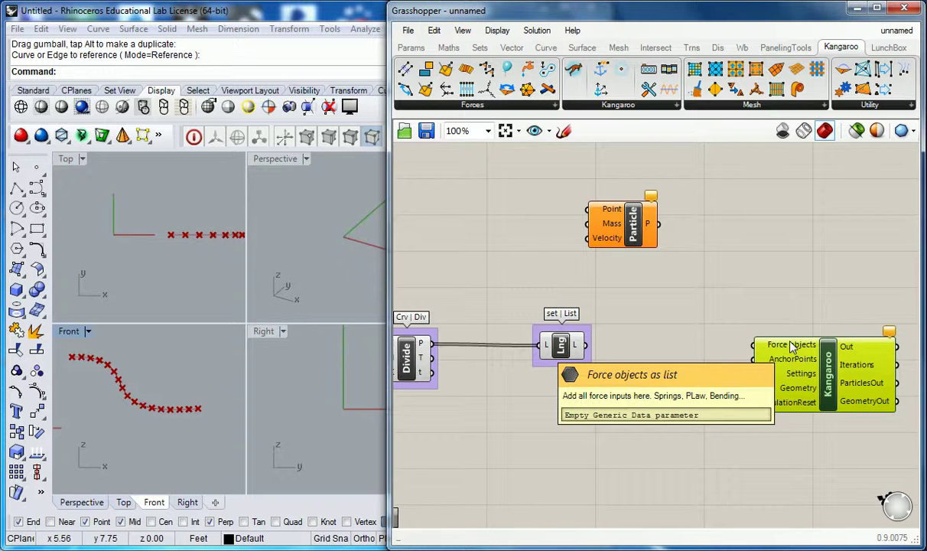
right_click(797, 380)
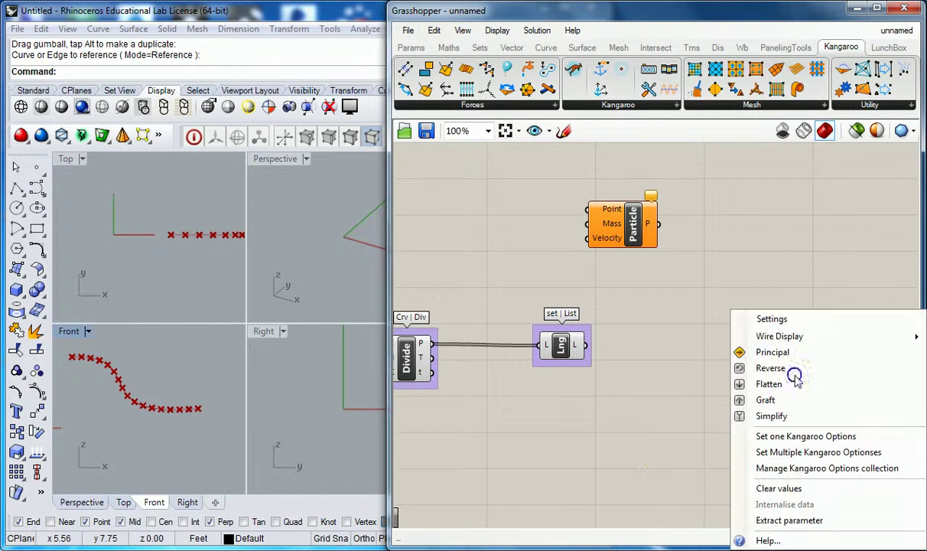
left_click(794, 437)
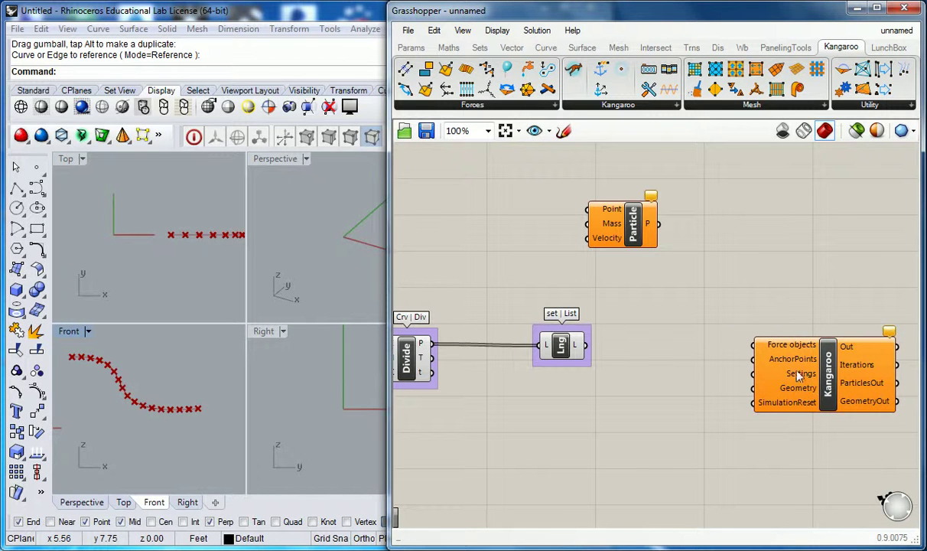
mouse_move(807, 391)
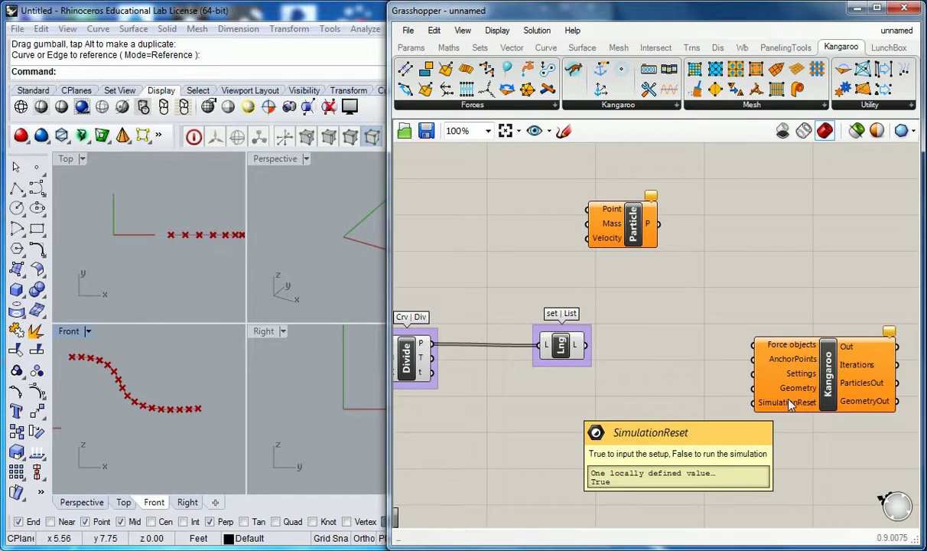
left_click_drag(647, 235, 686, 245)
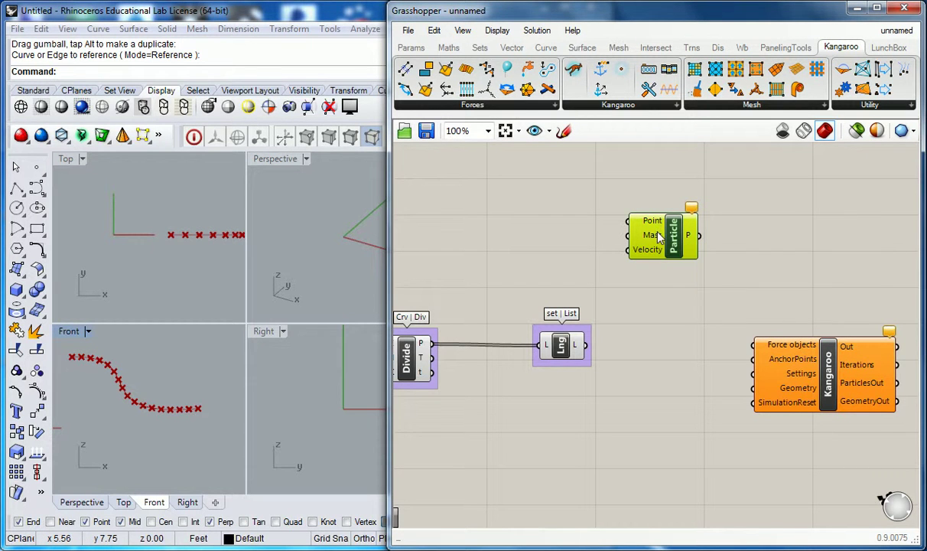
mouse_move(653, 237)
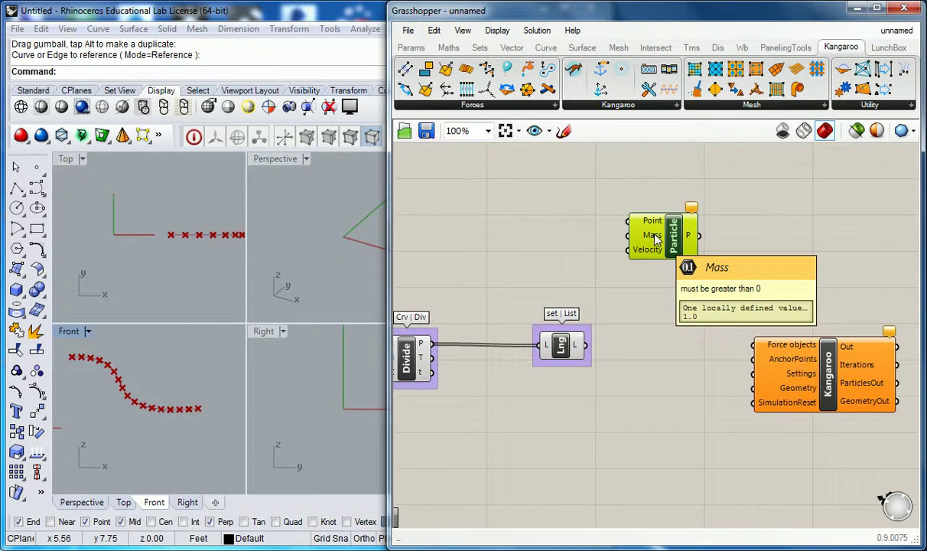
mouse_move(654, 254)
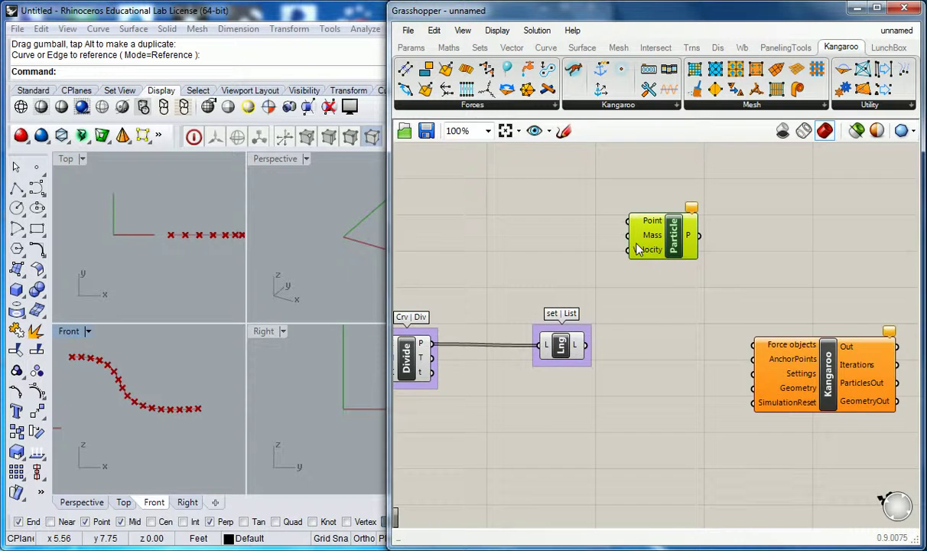
Step: Wire Divide's P output into the Particle's Point input and rearrange the components
scroll(602, 230, "down", 1)
right_click_drag(485, 325, 561, 331)
left_click_drag(644, 327, 617, 325)
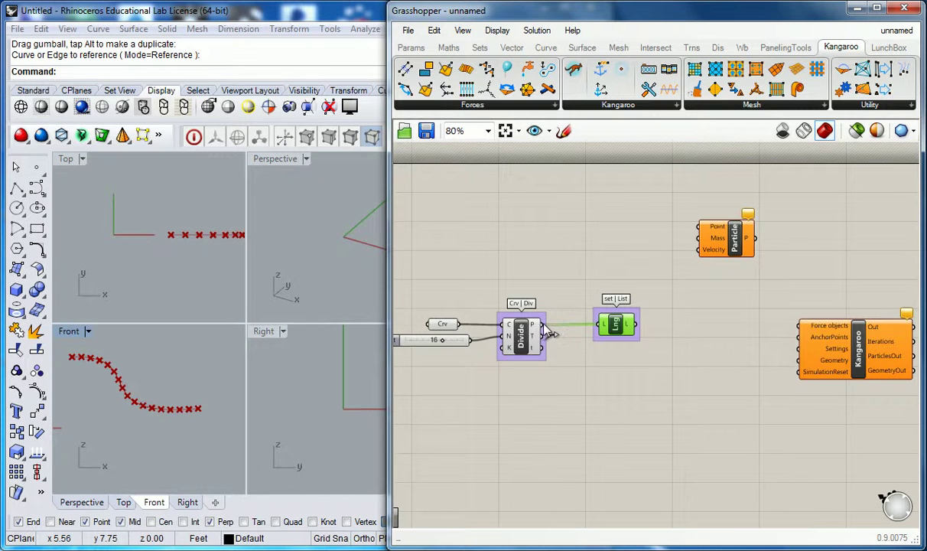
left_click_drag(542, 325, 643, 224)
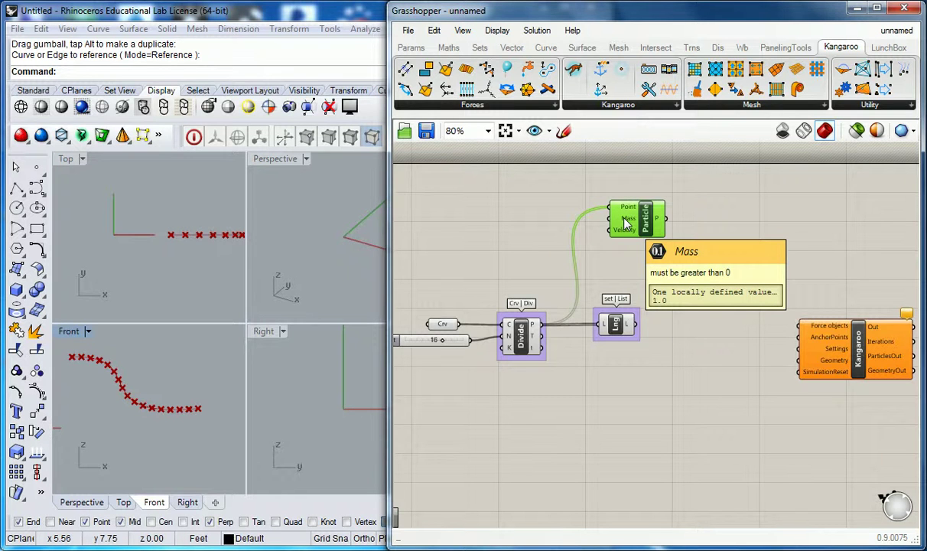
left_click_drag(626, 221, 702, 228)
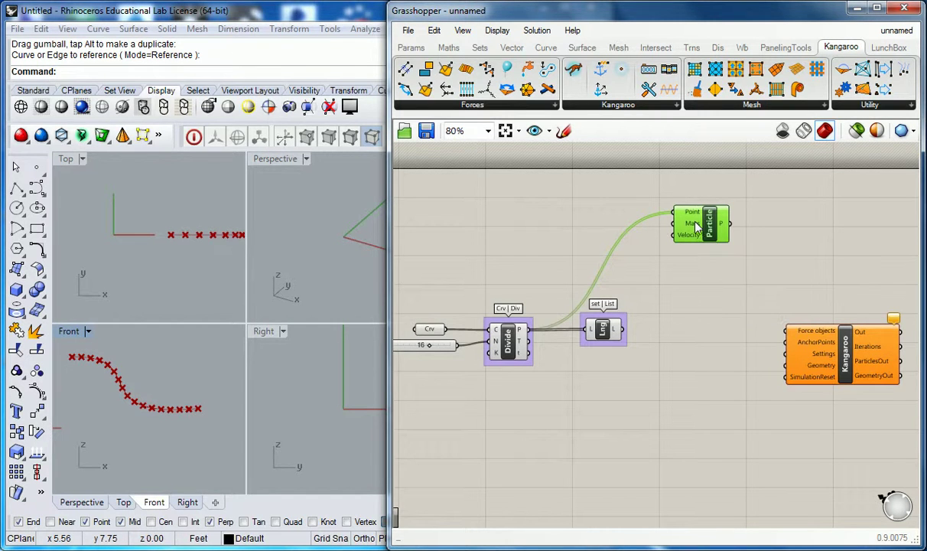
Step: Place a text panel on the canvas above the Divide chain
left_click(410, 48)
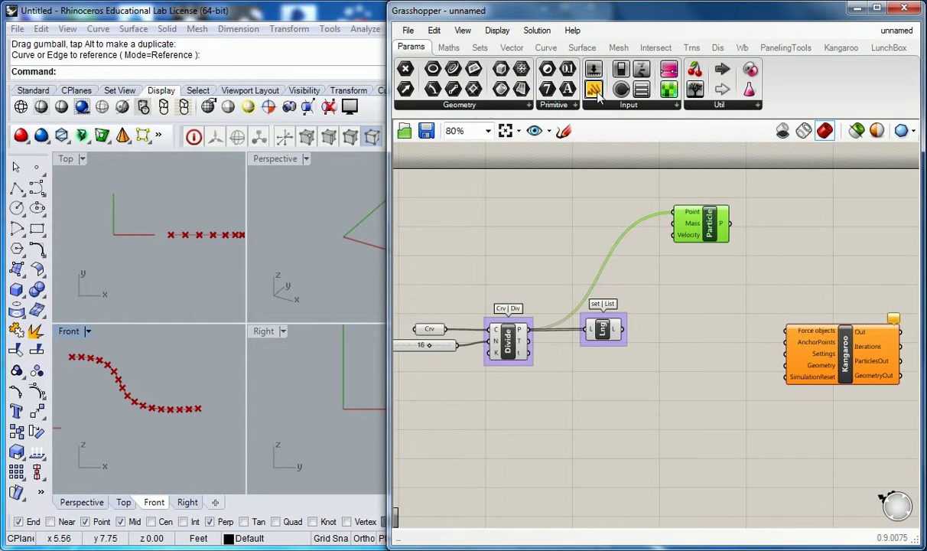
left_click_drag(593, 90, 545, 222)
left_click(712, 234)
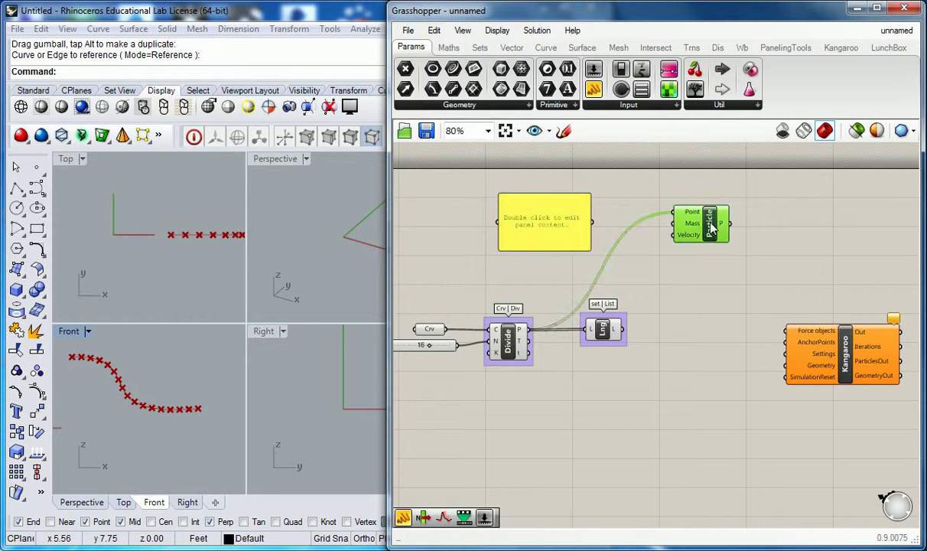
left_click(757, 222)
left_click(788, 48)
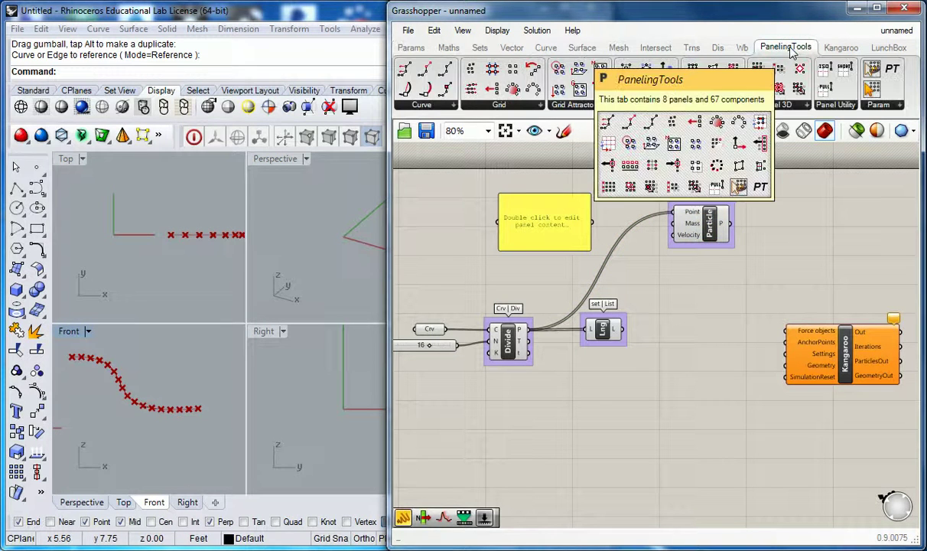
left_click(839, 47)
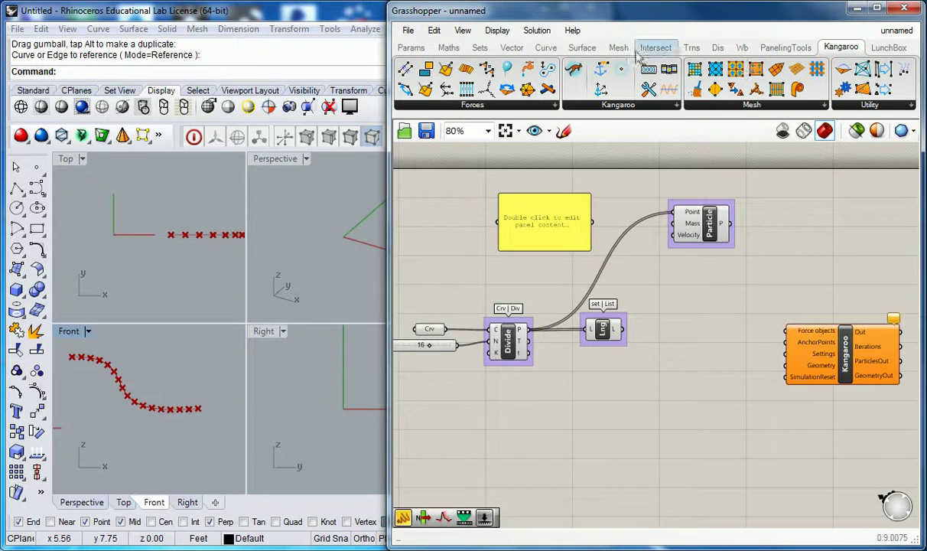
left_click(411, 48)
Step: Group the Particle component and the Kangaroo solver, naming each group 'Kang | KAng'
right_click(724, 203)
type("Kang | KAng")
key("Return")
left_click(844, 355)
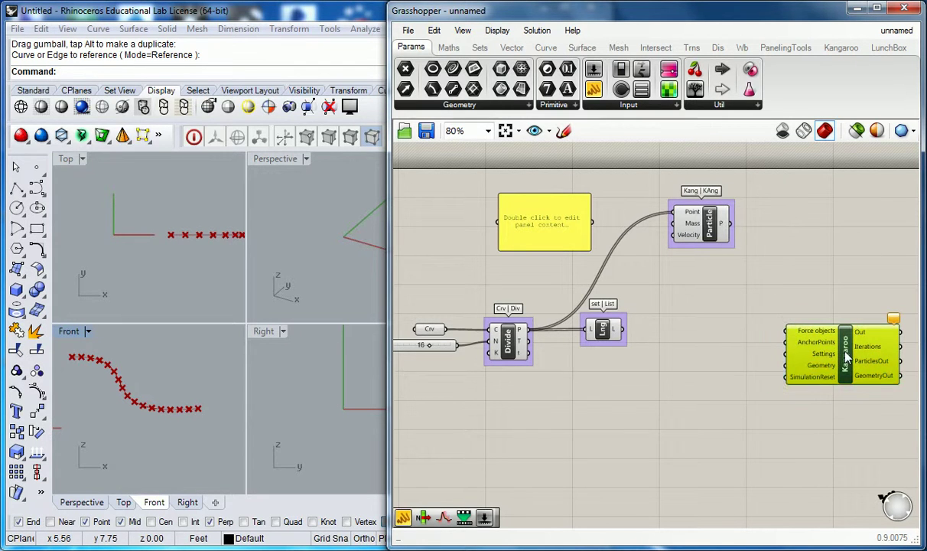
key("ctrl+g")
right_click(857, 317)
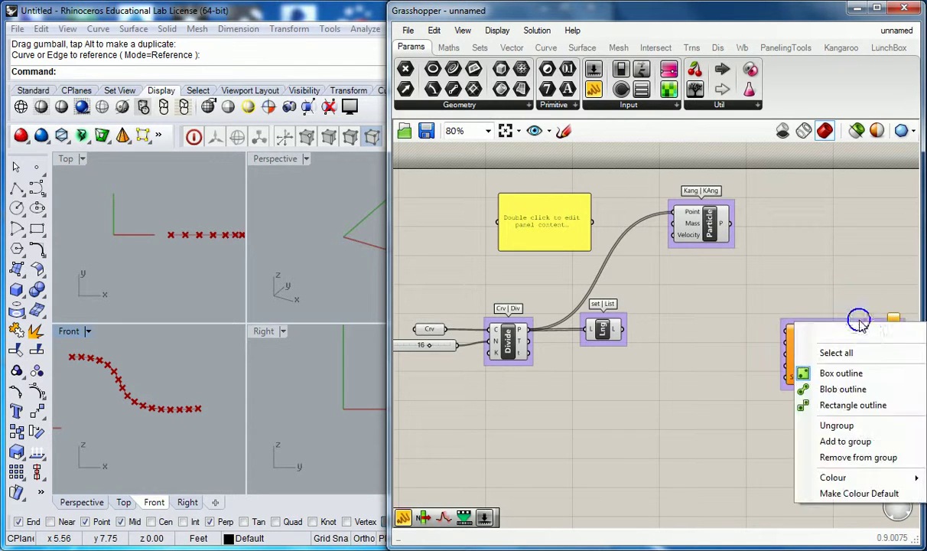
type("Kang |")
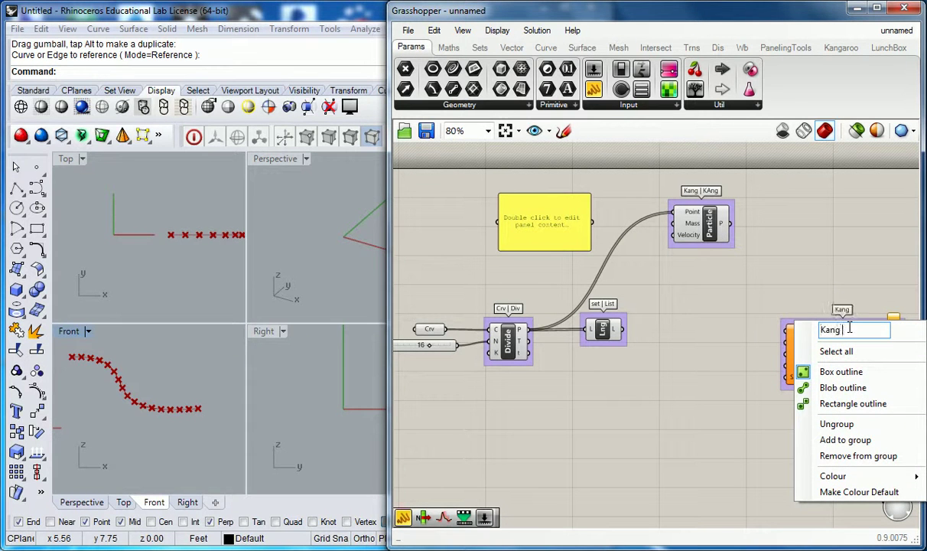
type(" KAng")
key("Return")
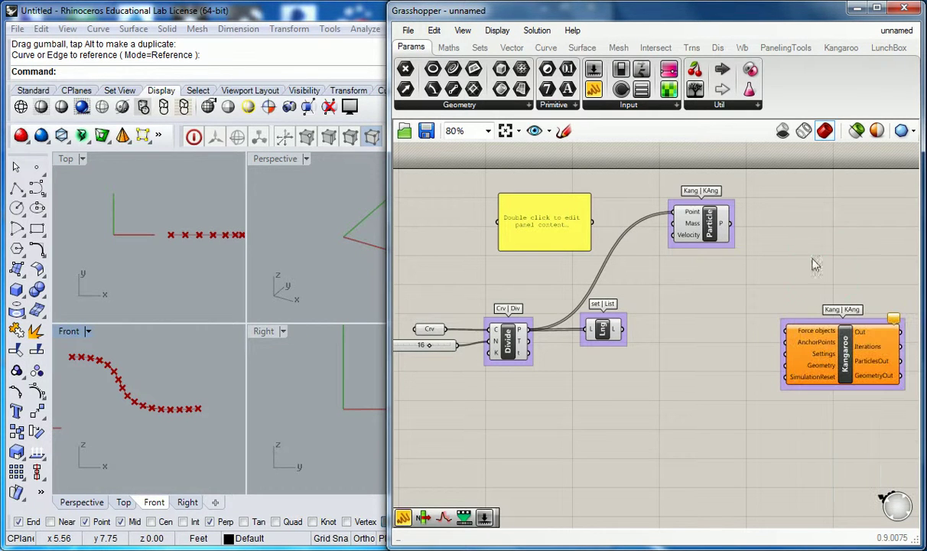
Step: Enable Multiline Data on the panel and enter the values 1, 3, 2, 4
double_click(542, 228)
key("Escape")
right_click(547, 218)
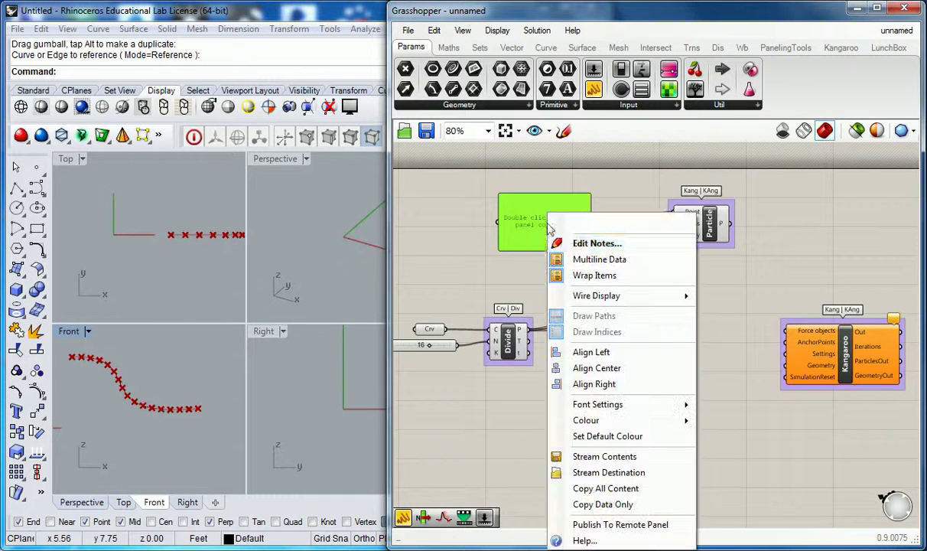
left_click(591, 260)
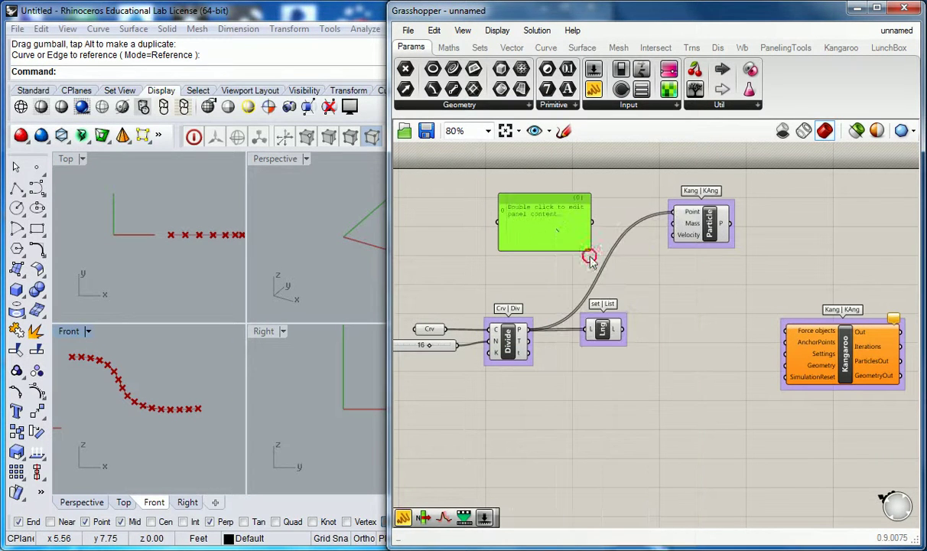
double_click(535, 218)
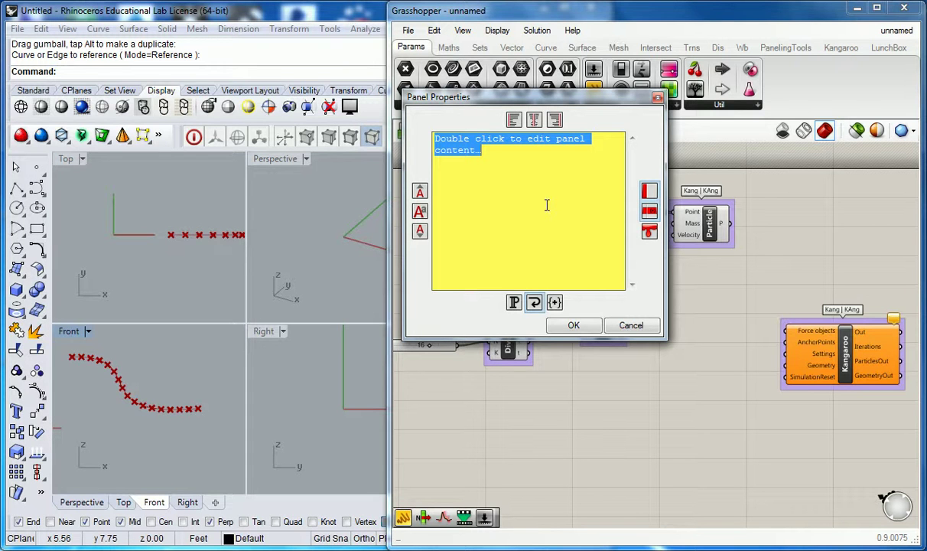
type("1")
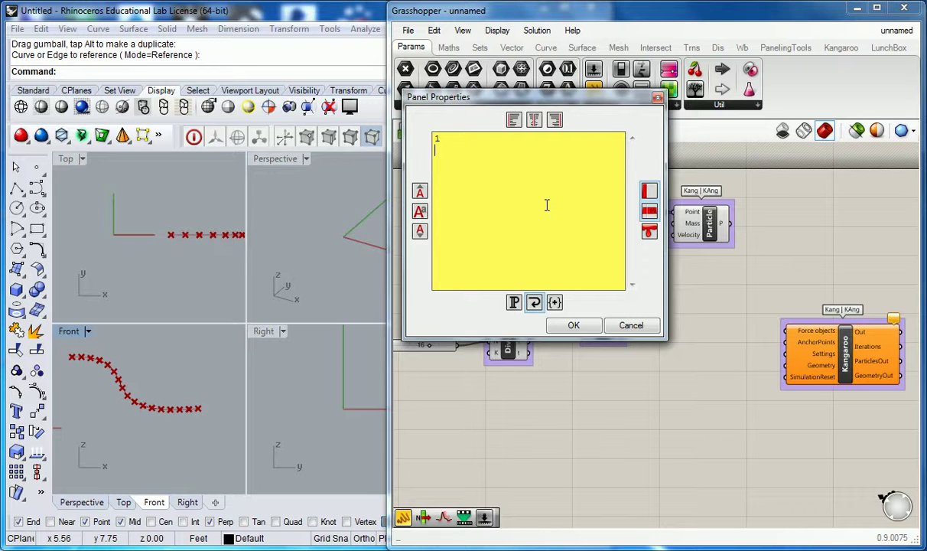
key("Return")
type("3")
key("Return")
type("2")
key("Return")
type("4")
left_click(579, 325)
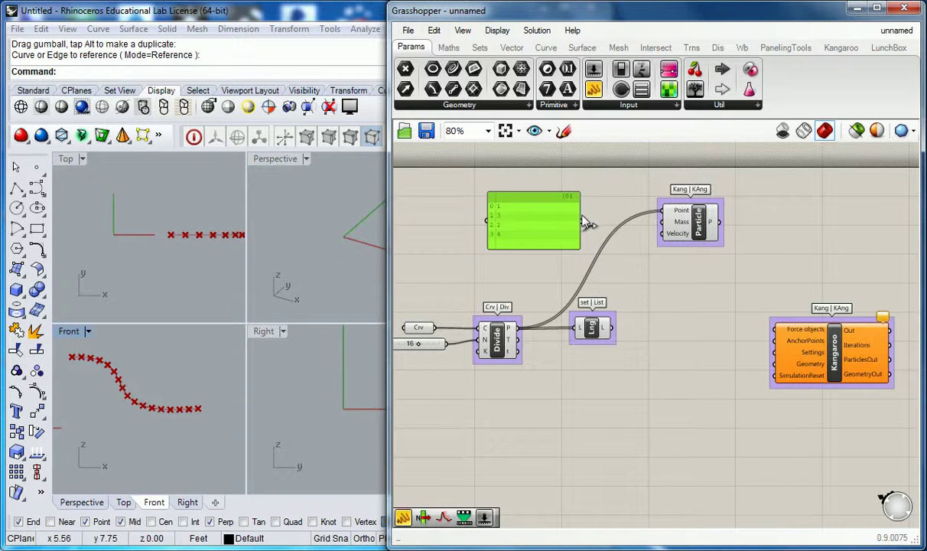
Step: Add a Repeat Data component in a group named 'Sets | Seq'
left_click(602, 329)
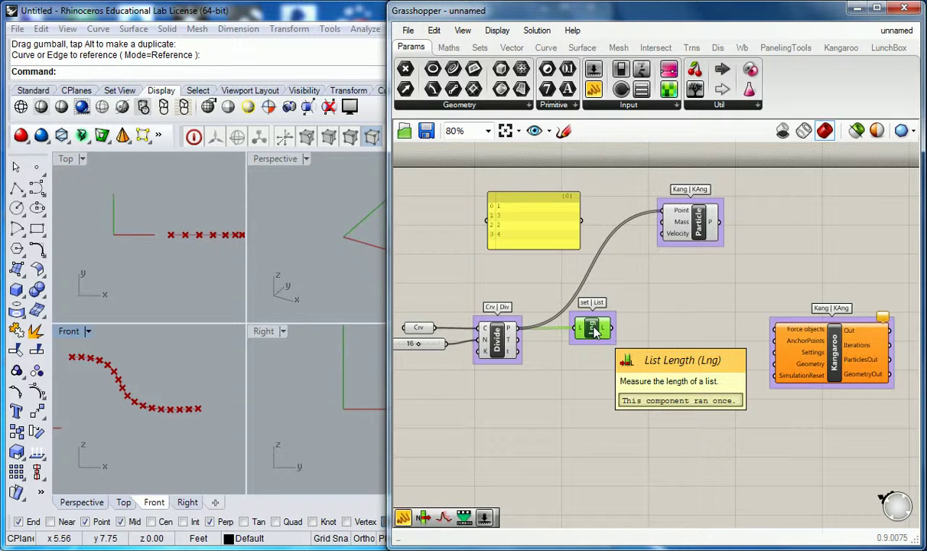
right_click_drag(542, 379, 613, 389)
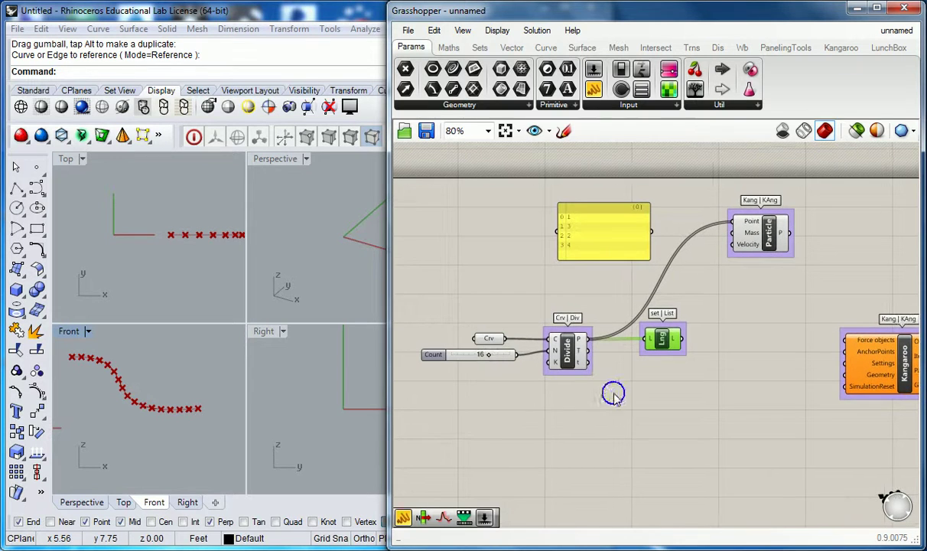
left_click(445, 357)
right_click_drag(630, 305, 551, 296)
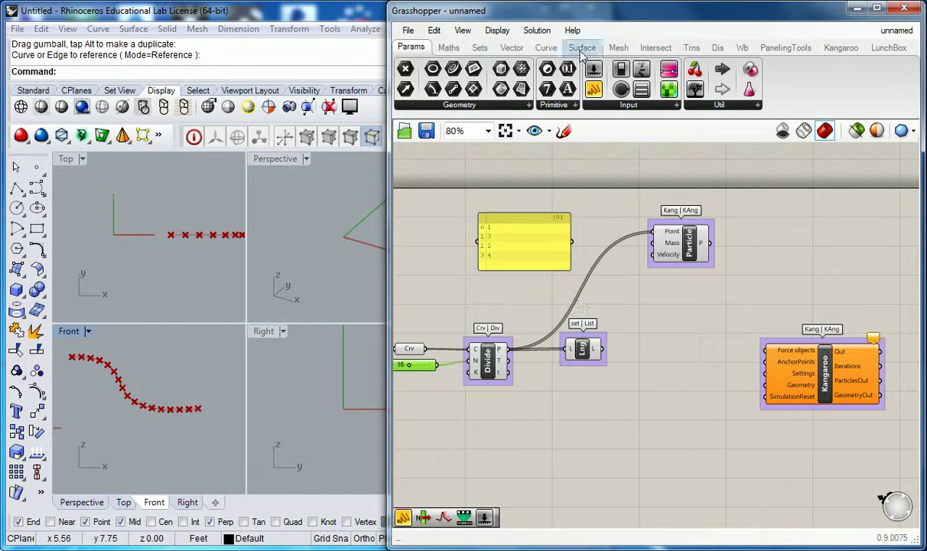
left_click(480, 48)
left_click(531, 104)
left_click(546, 270)
left_click(643, 313)
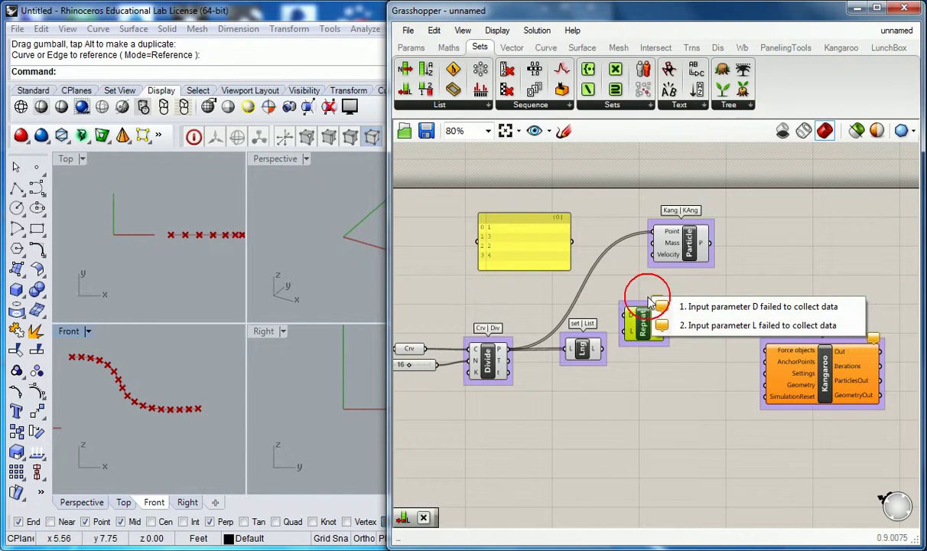
right_click(646, 306)
type("Sets | Seq")
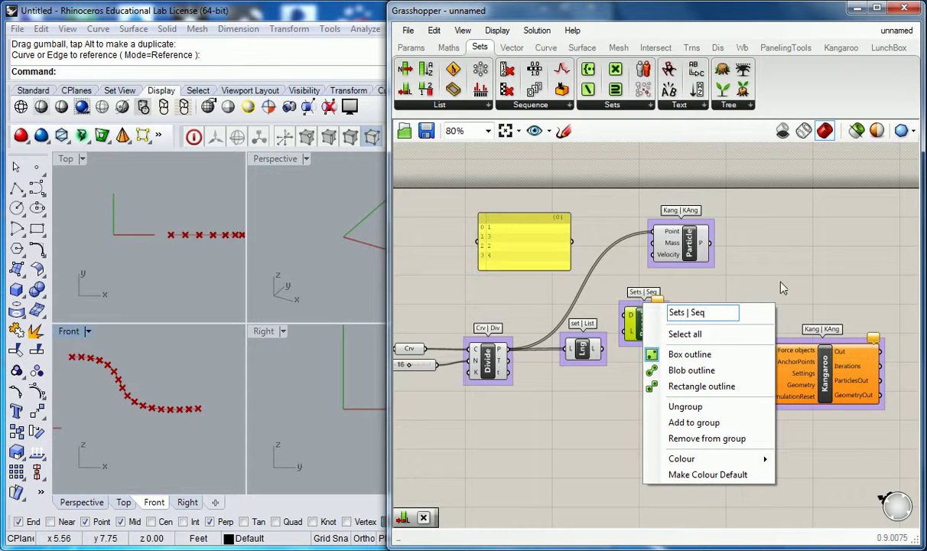
left_click(740, 269)
left_click_drag(649, 331, 657, 324)
left_click(612, 302)
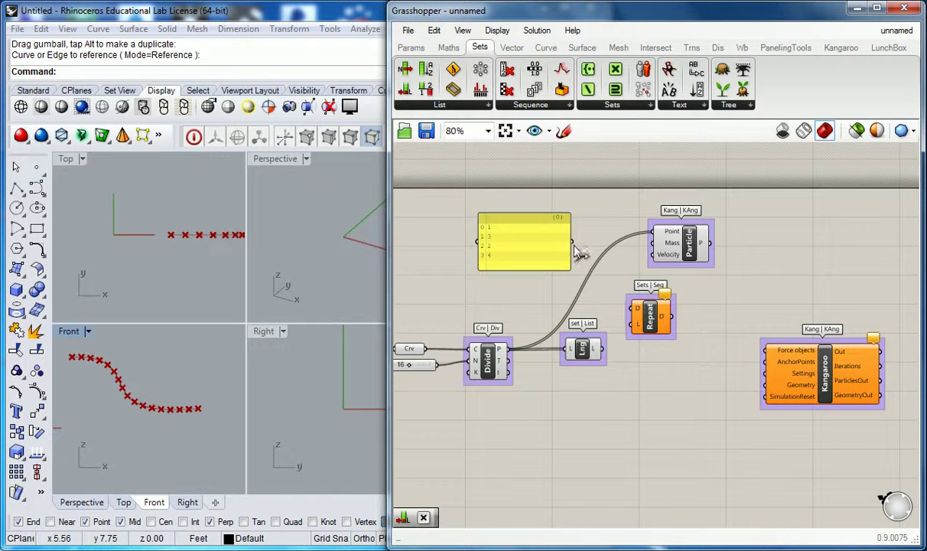
Step: Wire the panel into Repeat's D, List Length into L, and Repeat's output into Particle's Mass
left_click_drag(571, 242, 628, 313)
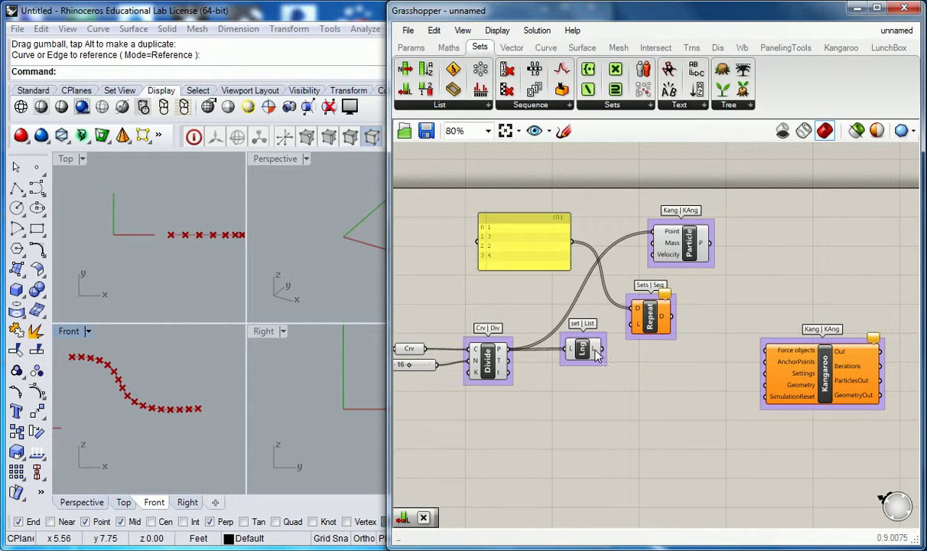
mouse_move(599, 353)
left_click_drag(599, 349, 636, 324)
left_click_drag(688, 243, 722, 242)
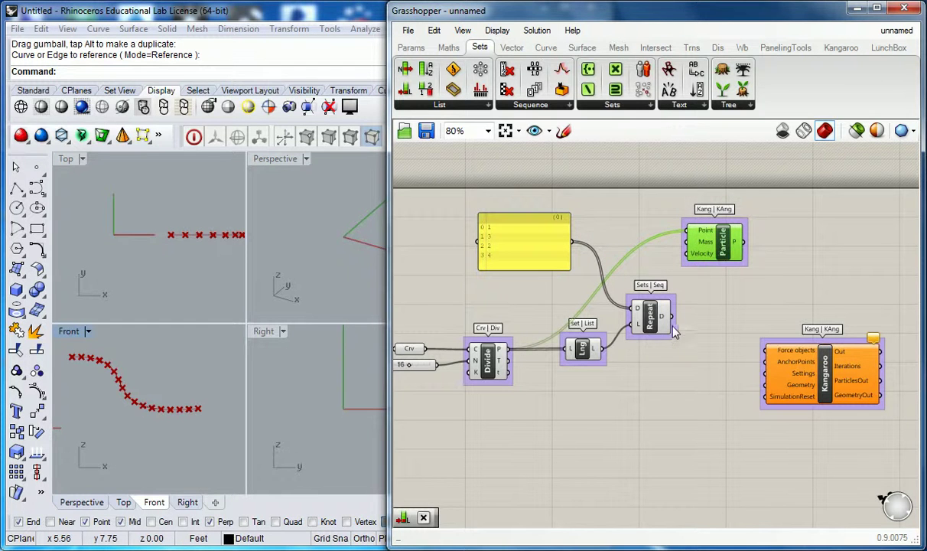
left_click_drag(674, 316, 739, 251)
left_click(640, 214)
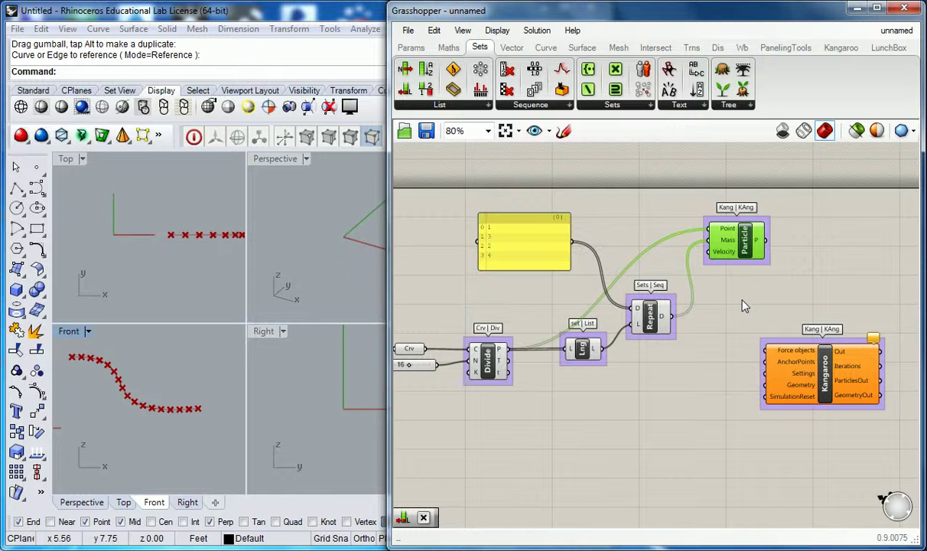
Step: Add a Kangaroo UnaryForce component from the Forces list below the Divide chain
scroll(731, 310, "down", 3)
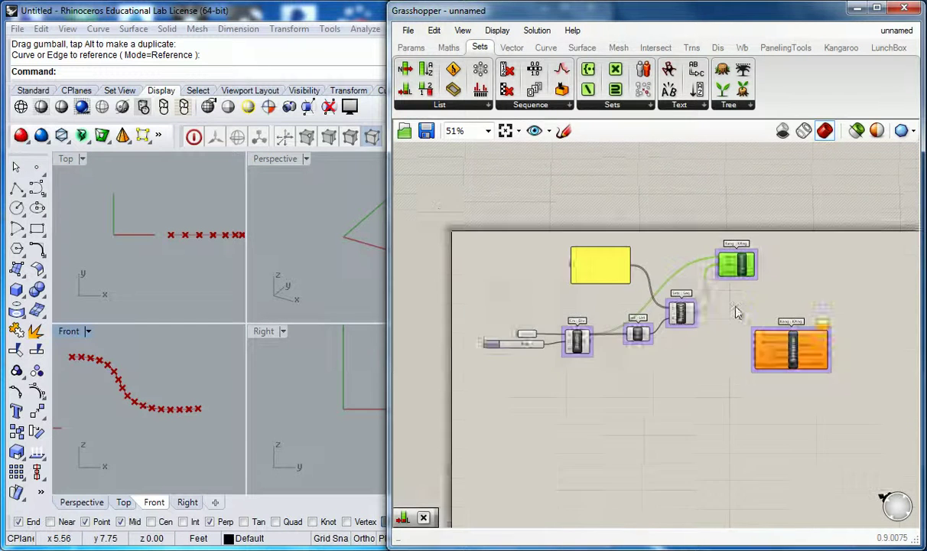
left_click(863, 339)
left_click(776, 321)
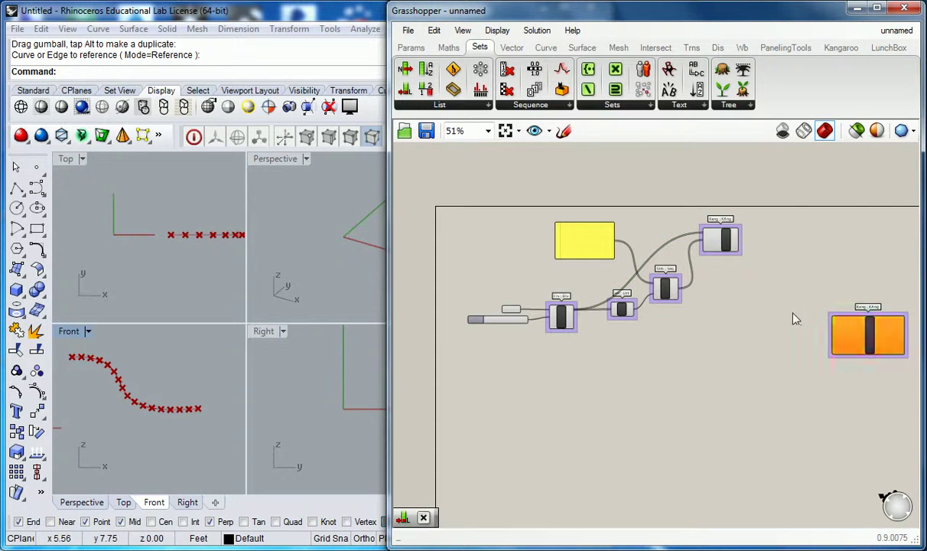
scroll(741, 321, "up", 3)
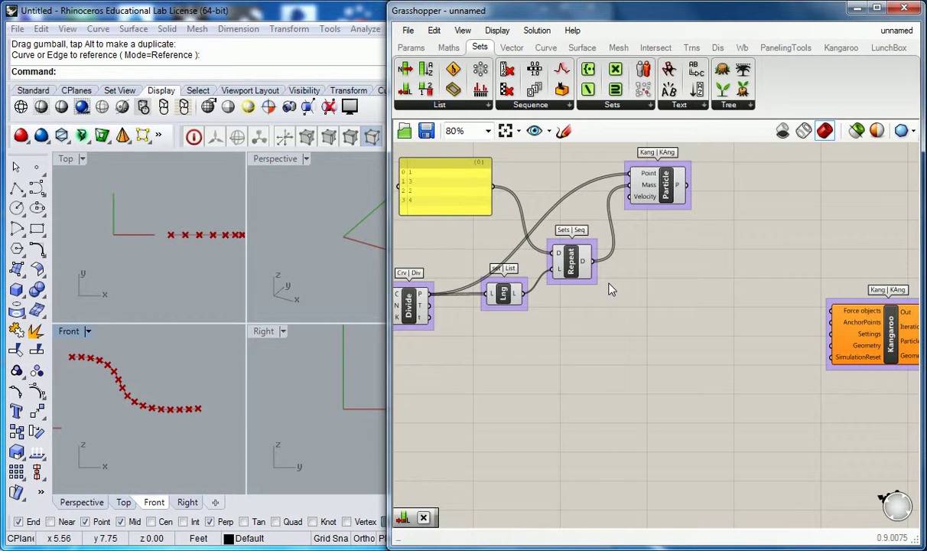
right_click_drag(566, 384, 569, 315)
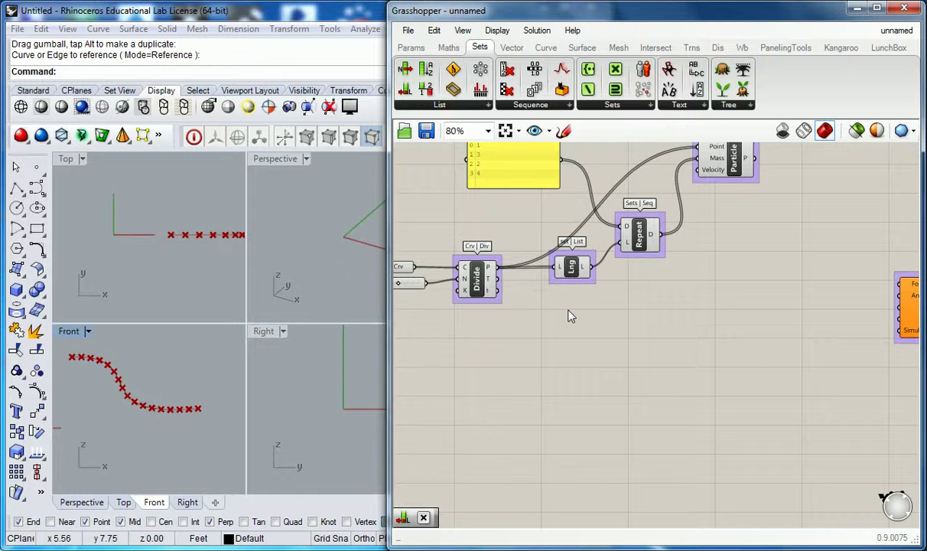
left_click(840, 47)
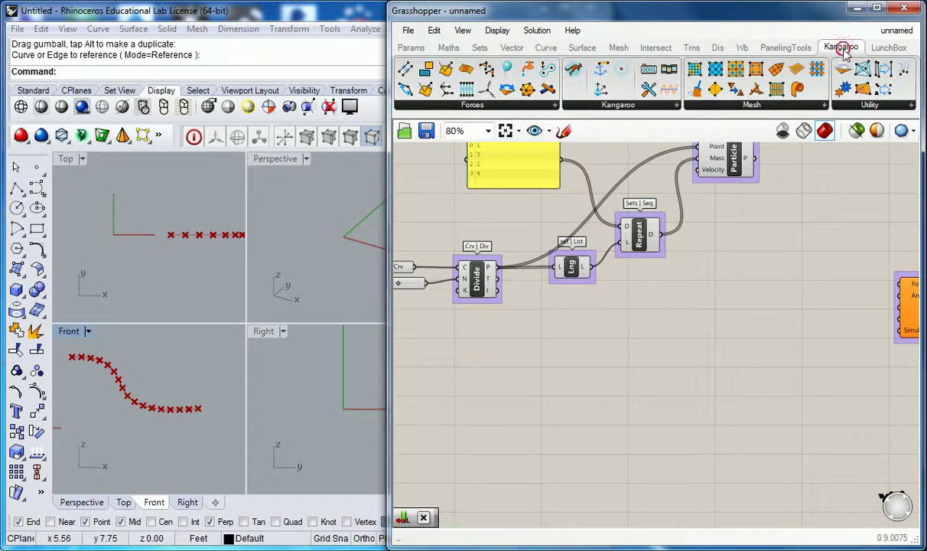
left_click(543, 107)
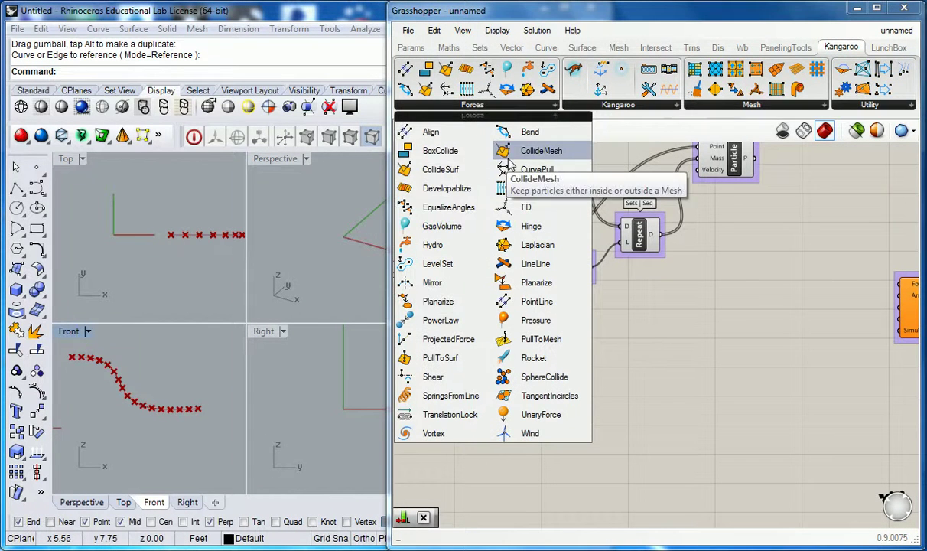
left_click(536, 417)
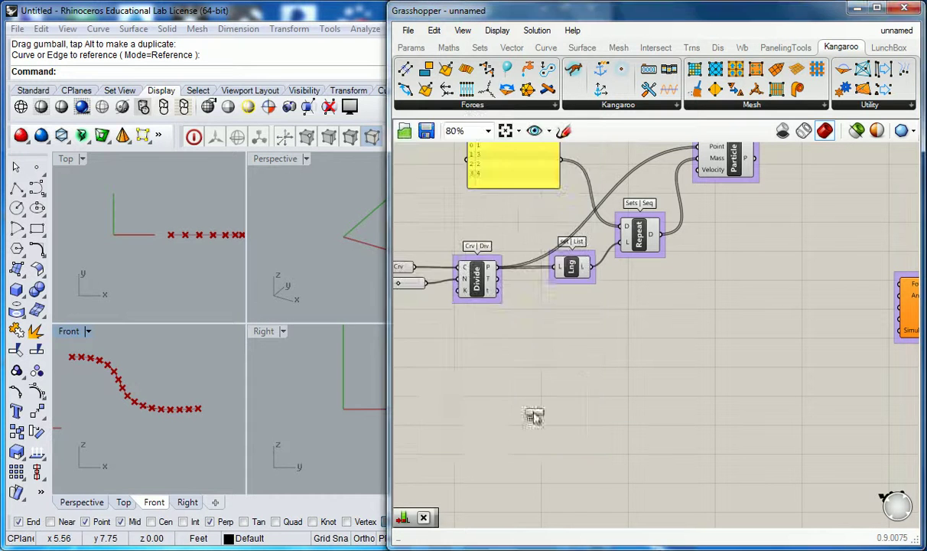
left_click(569, 342)
left_click_drag(581, 348, 582, 356)
left_click(546, 336)
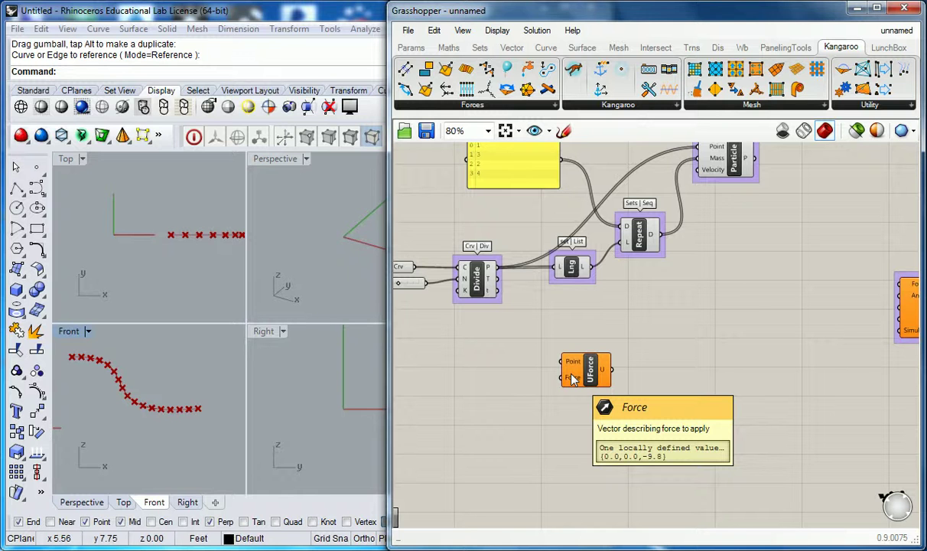
right_click_drag(588, 421, 602, 401)
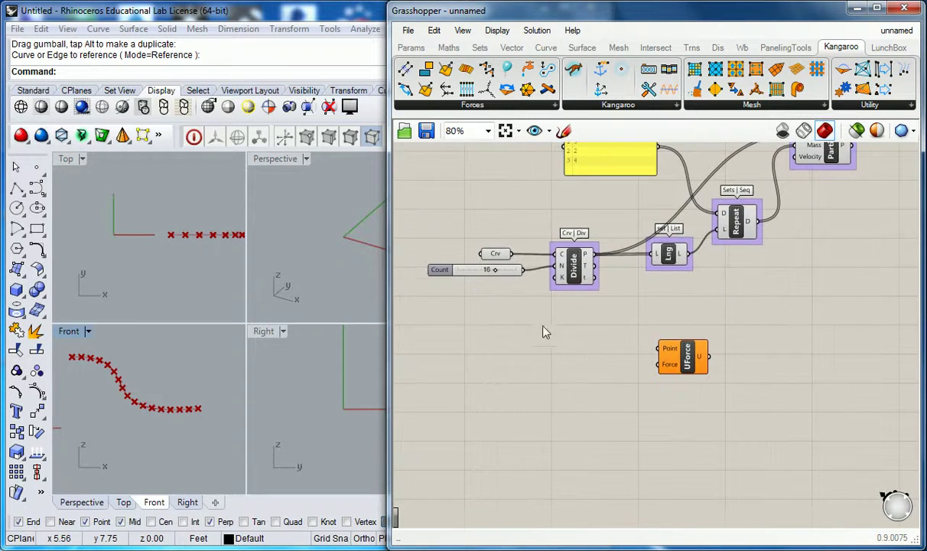
Step: Add a new panel beside the UForce component and name it GRAVITY
left_click(409, 48)
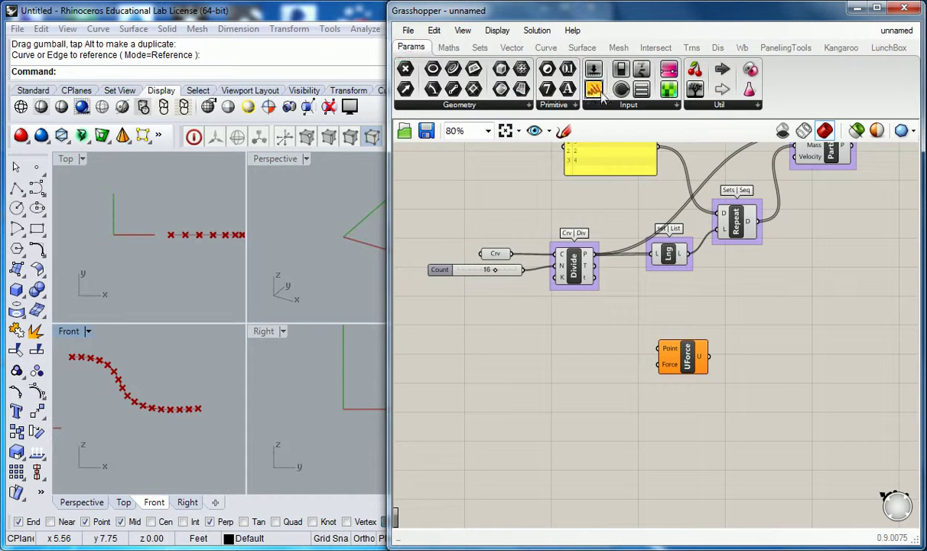
left_click_drag(594, 90, 495, 361)
scroll(495, 361, "up", 2)
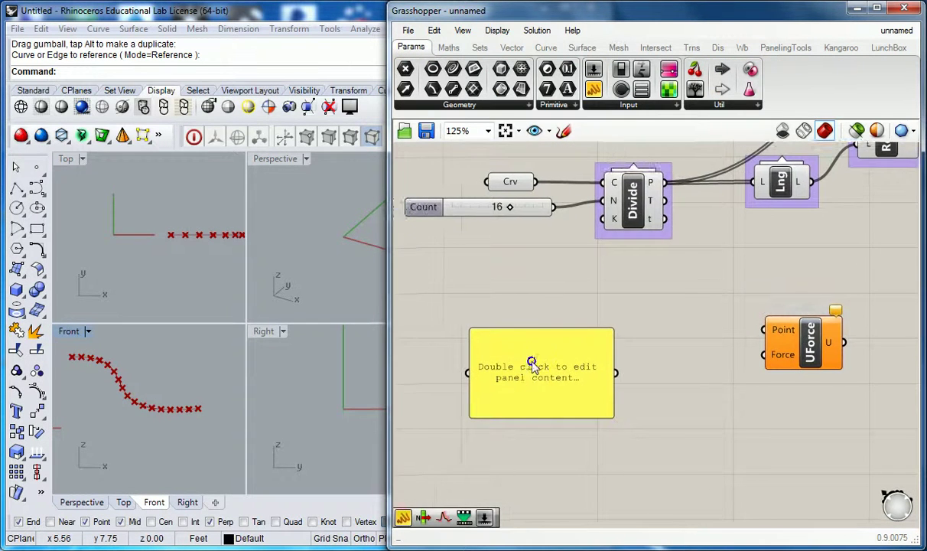
right_click(532, 361)
left_click(586, 259)
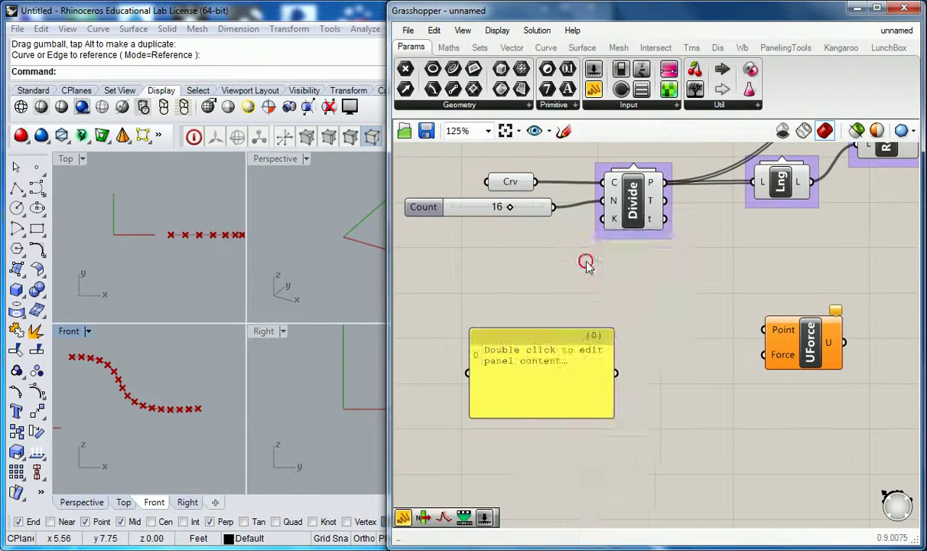
right_click(541, 337)
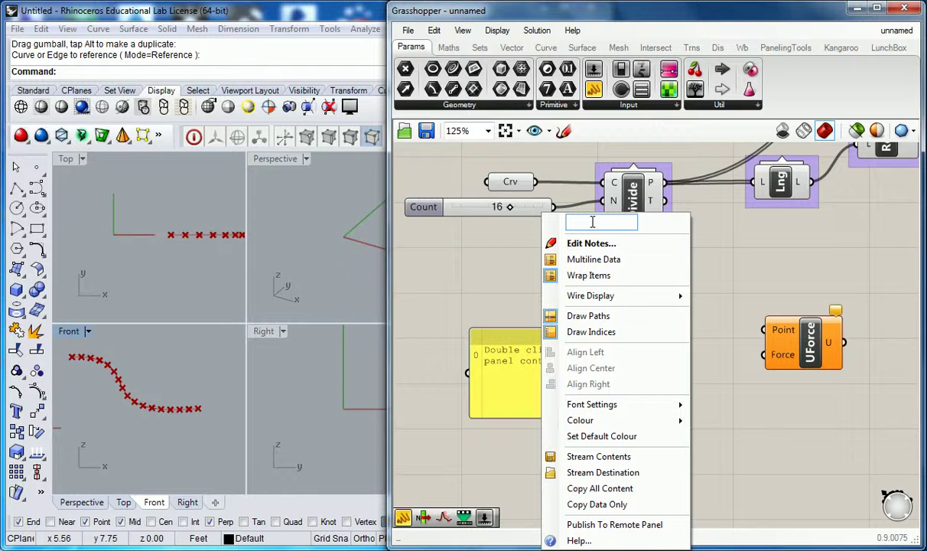
type("GRAVITY")
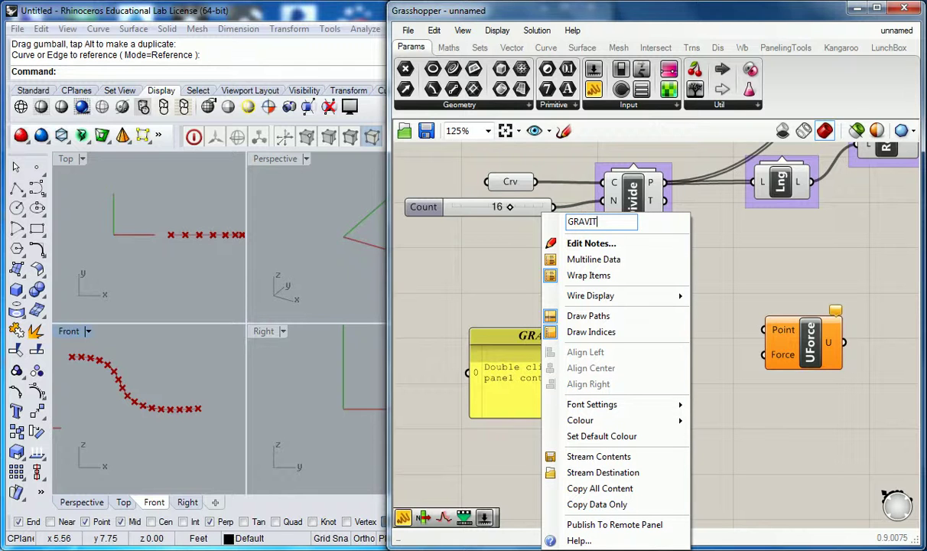
left_click(507, 287)
Step: Enter 9.6 as the GRAVITY panel's value
double_click(544, 373)
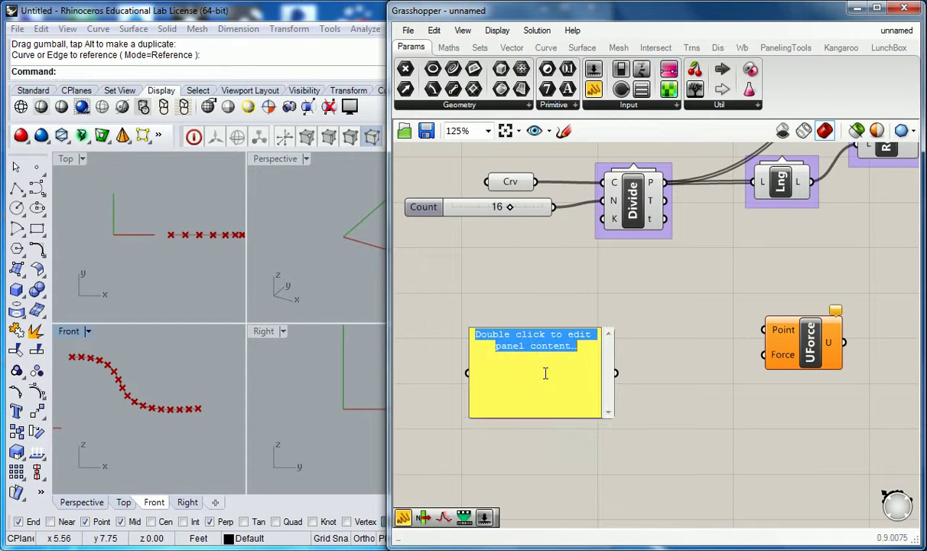
type("9")
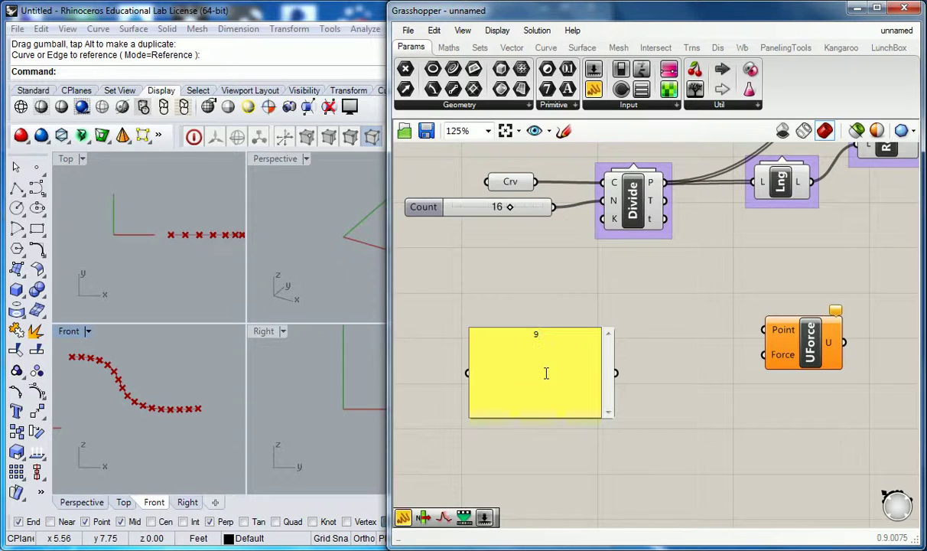
type(".6")
left_click(578, 313)
left_click(575, 311)
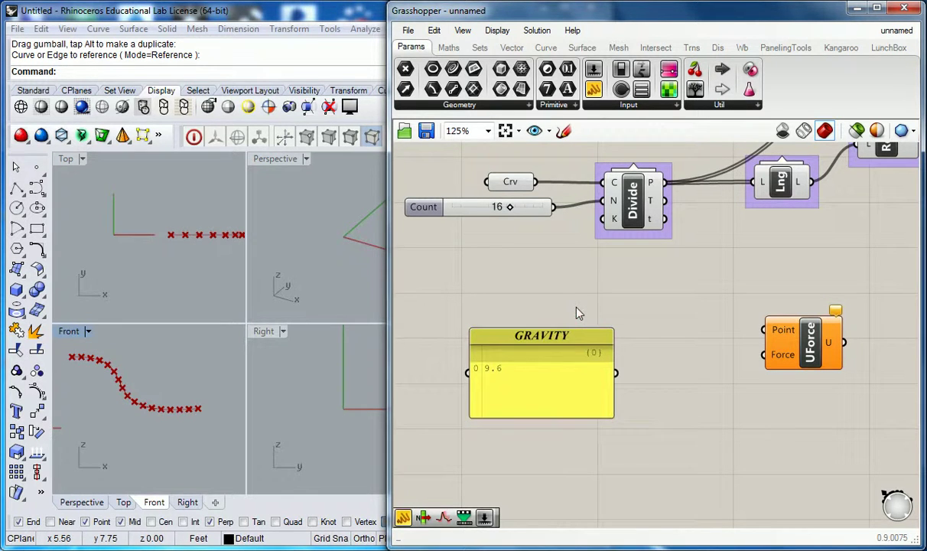
Step: Turn off Multiline Data, shrink the GRAVITY panel, and group the UForce component
right_click(542, 369)
left_click(595, 260)
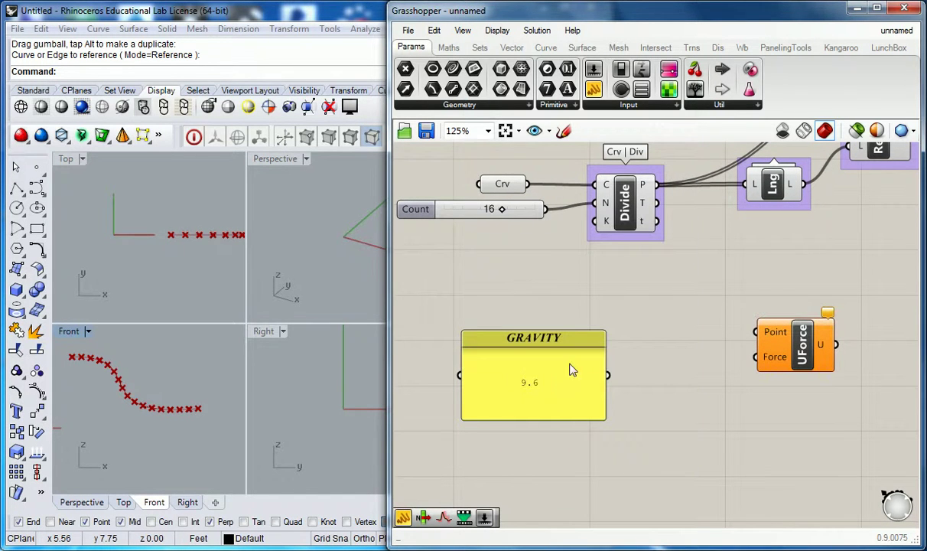
left_click_drag(604, 417, 612, 359)
scroll(600, 348, "down", 2)
right_click_drag(642, 309, 625, 321)
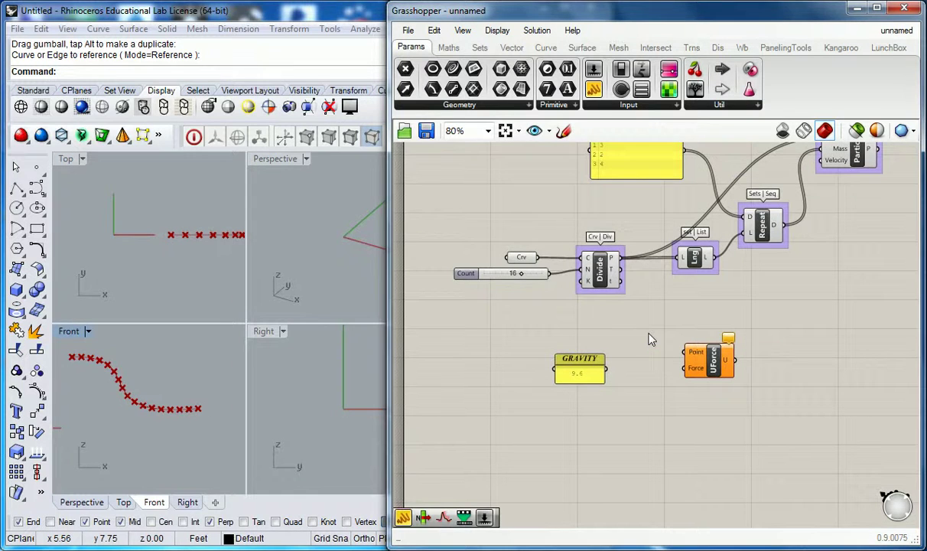
scroll(586, 373, "up", 2)
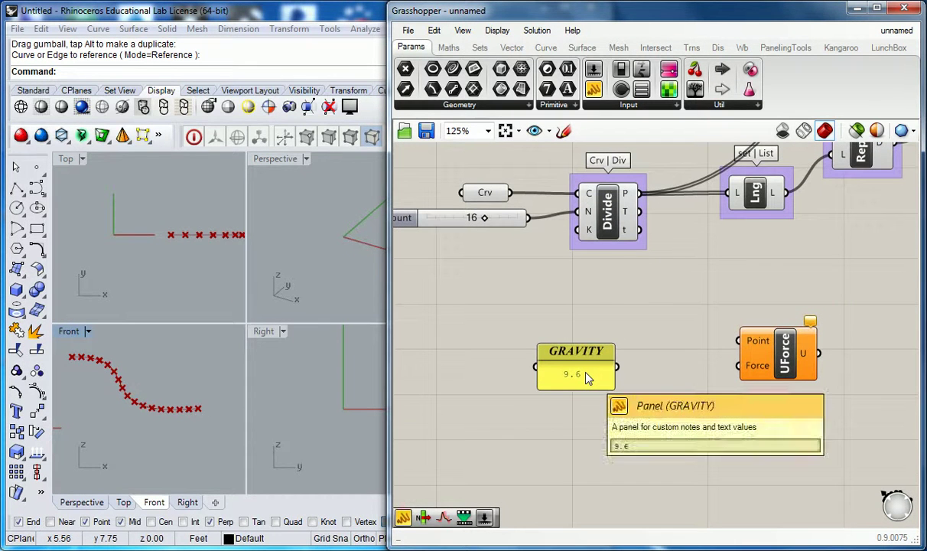
left_click(785, 358)
left_click(744, 306)
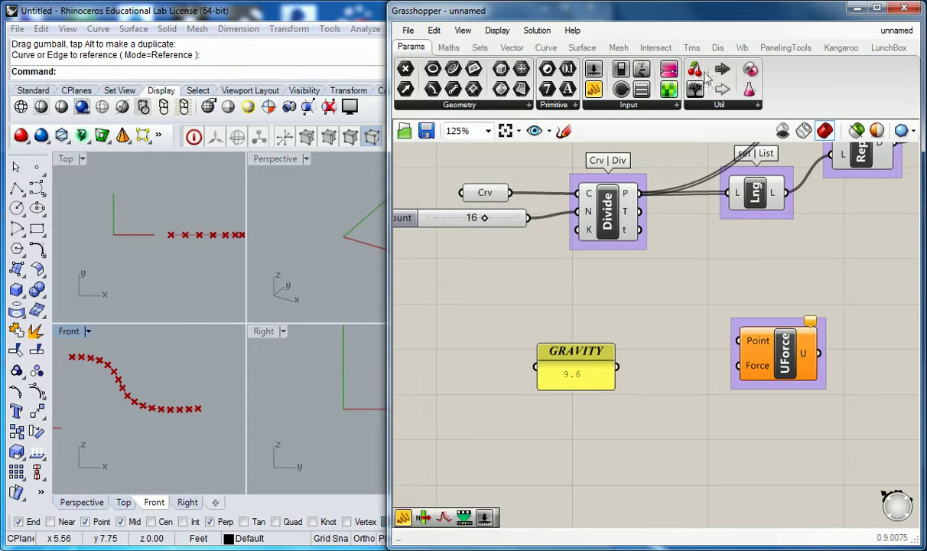
Step: Name the UForce group 'Kang | Forces'
left_click(841, 47)
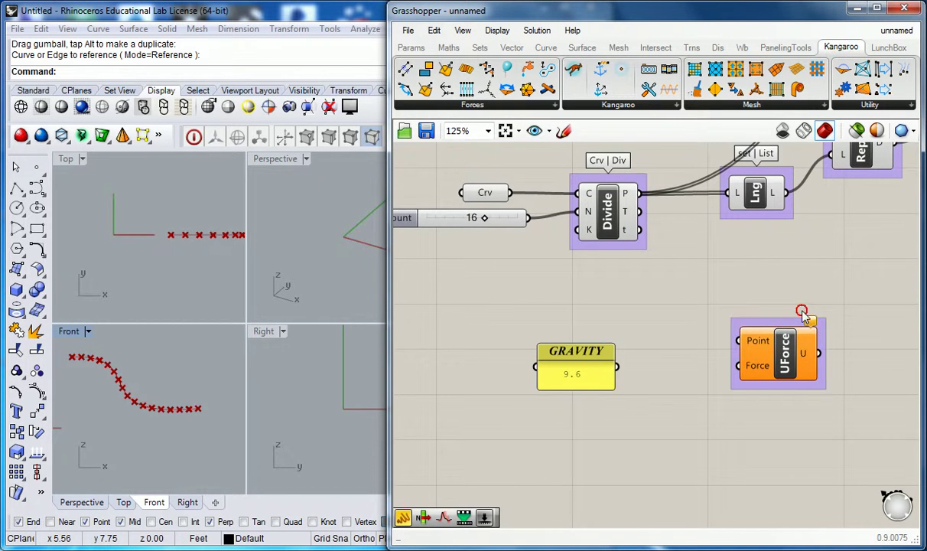
right_click(803, 314)
type("kANG | fORCES")
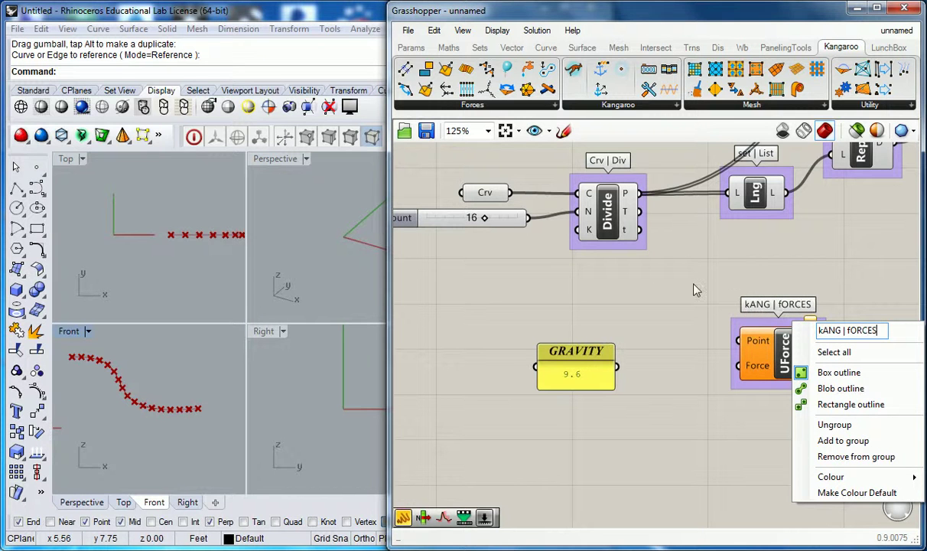
key("BackSpace")
key("BackSpace")
key("BackSpace")
key("BackSpace")
key("BackSpace")
key("BackSpace")
key("BackSpace")
key("BackSpace")
key("BackSpace")
key("BackSpace")
key("BackSpace")
key("BackSpace")
key("BackSpace")
type("Kang | Forc")
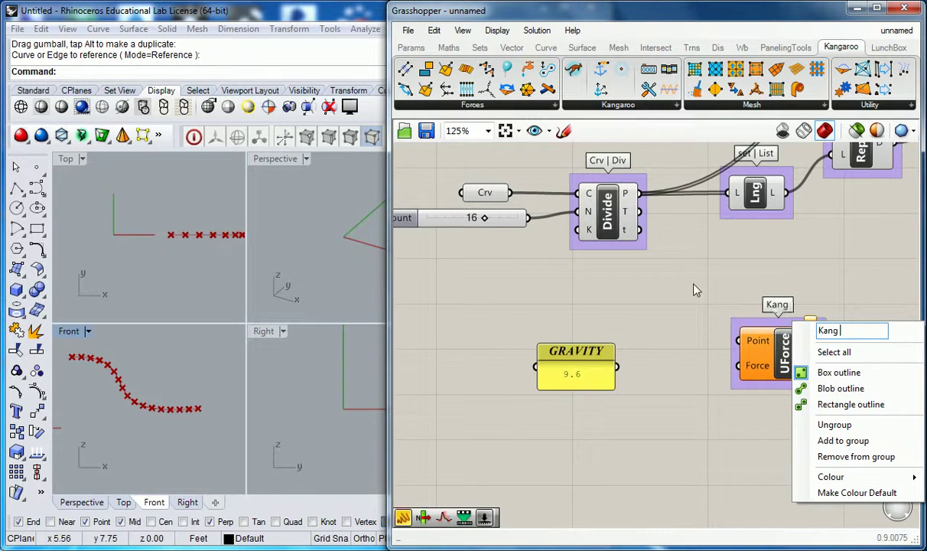
type("es")
left_click(695, 304)
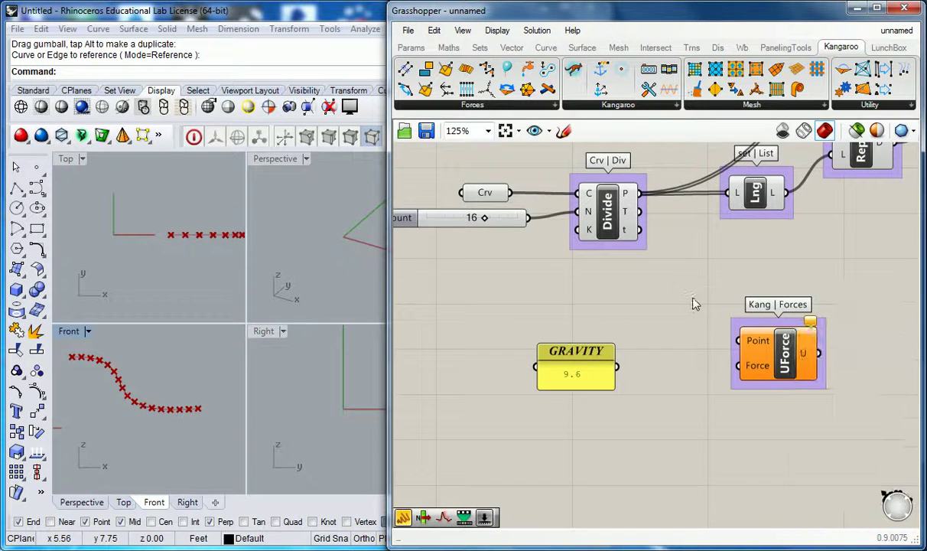
Step: Reposition the GRAVITY panel slightly left and down beside the UForce component
scroll(667, 306, "down", 3)
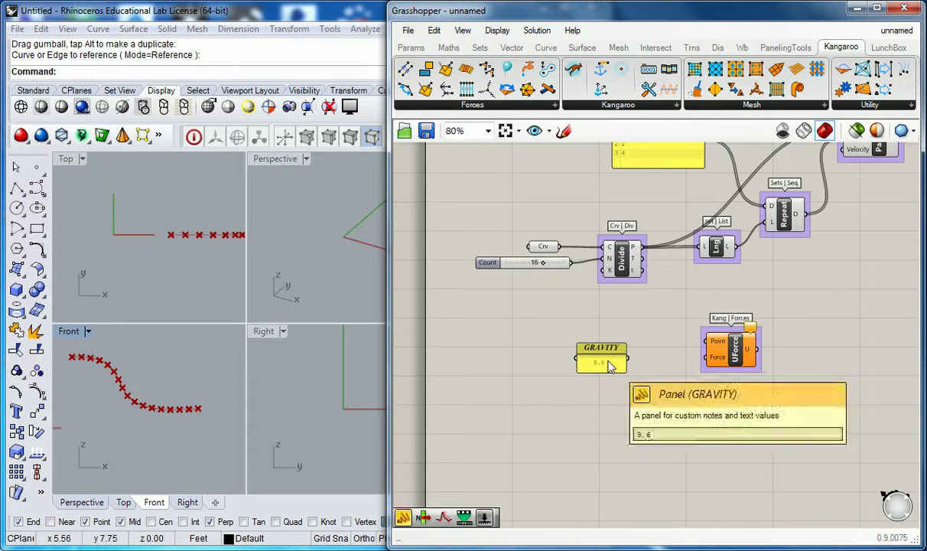
left_click_drag(620, 350, 612, 355)
left_click(666, 337)
scroll(728, 364, "up", 2)
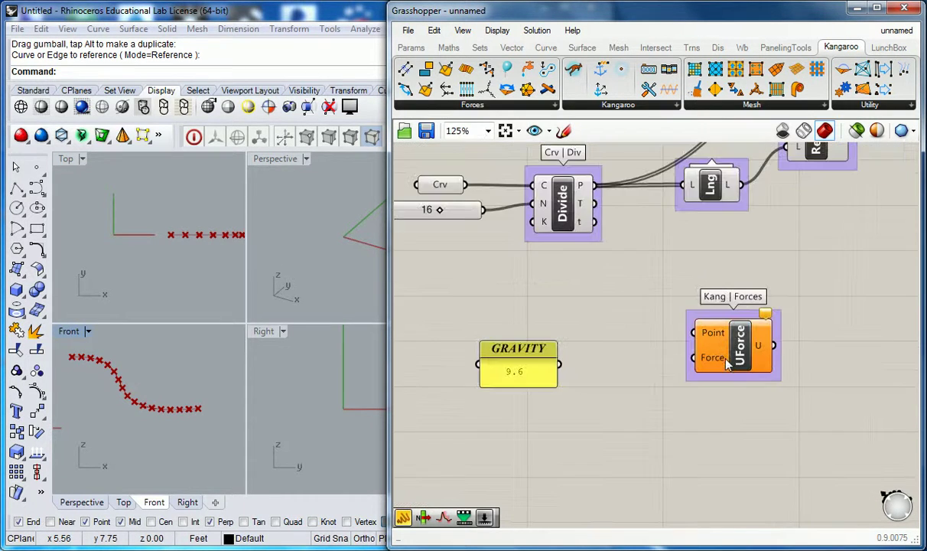
right_click_drag(628, 344, 708, 345)
left_click_drag(615, 358, 612, 362)
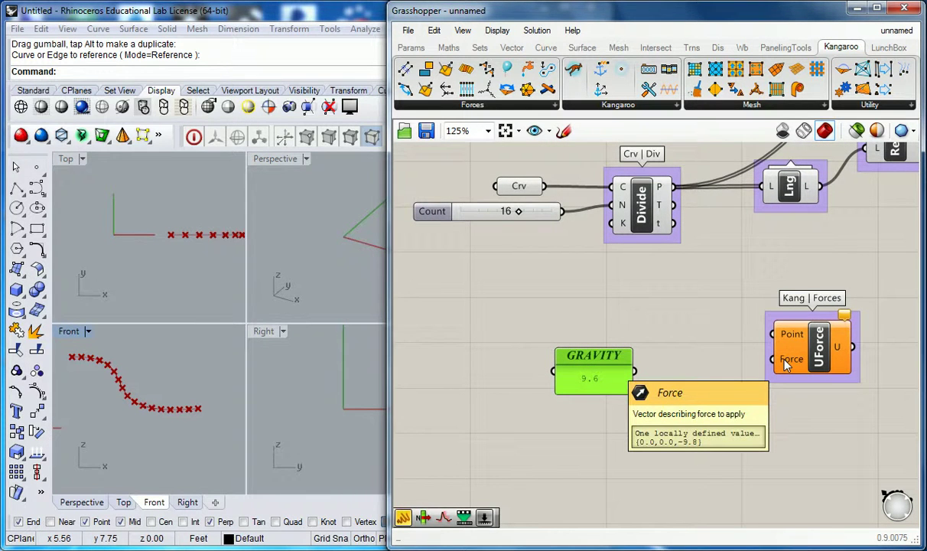
left_click(410, 47)
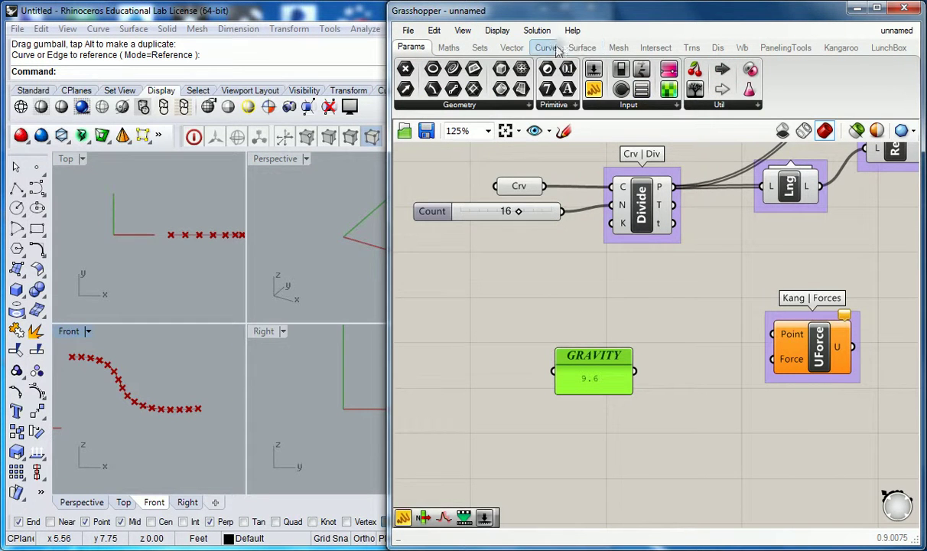
Step: Add a Unit Z vector fed by GRAVITY and wire it into UForce's Force input
left_click(511, 48)
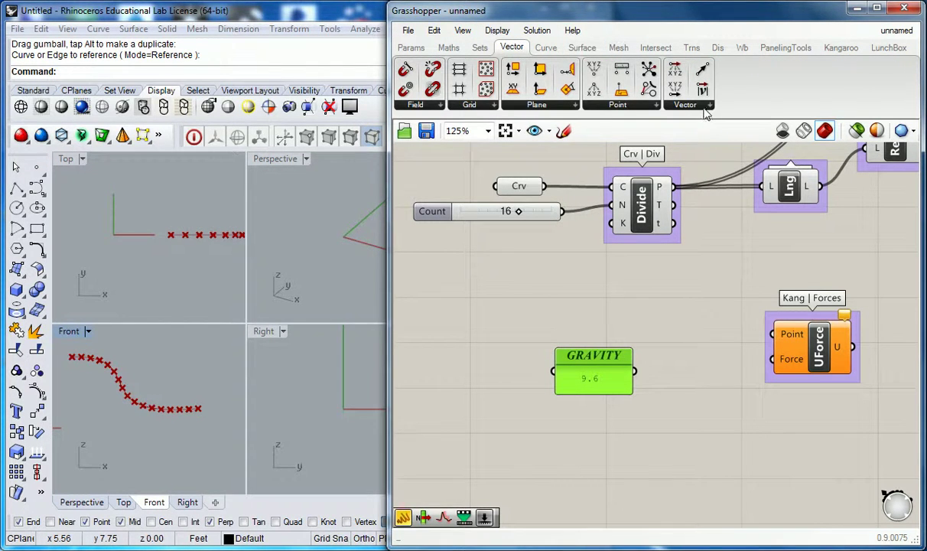
left_click(671, 105)
left_click(702, 233)
left_click(705, 356)
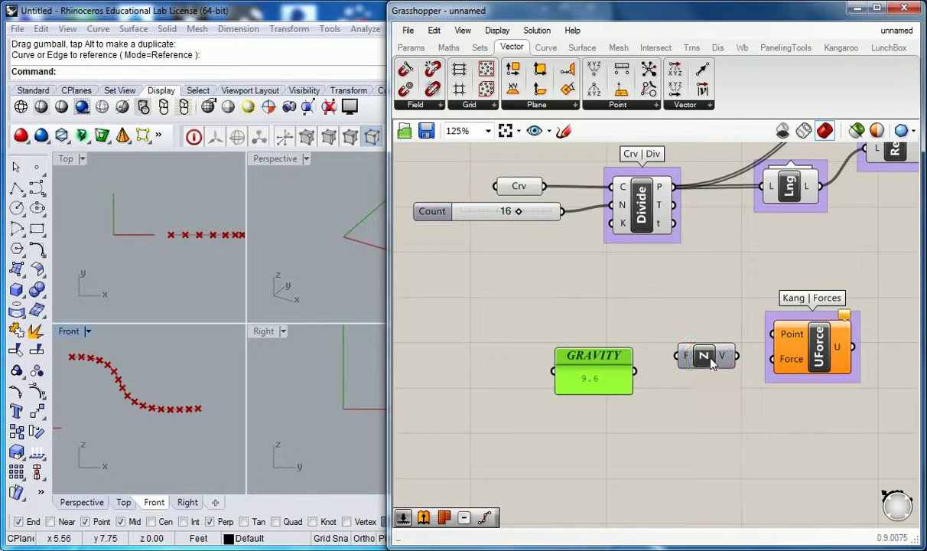
left_click_drag(634, 372, 679, 356)
left_click_drag(737, 356, 807, 325)
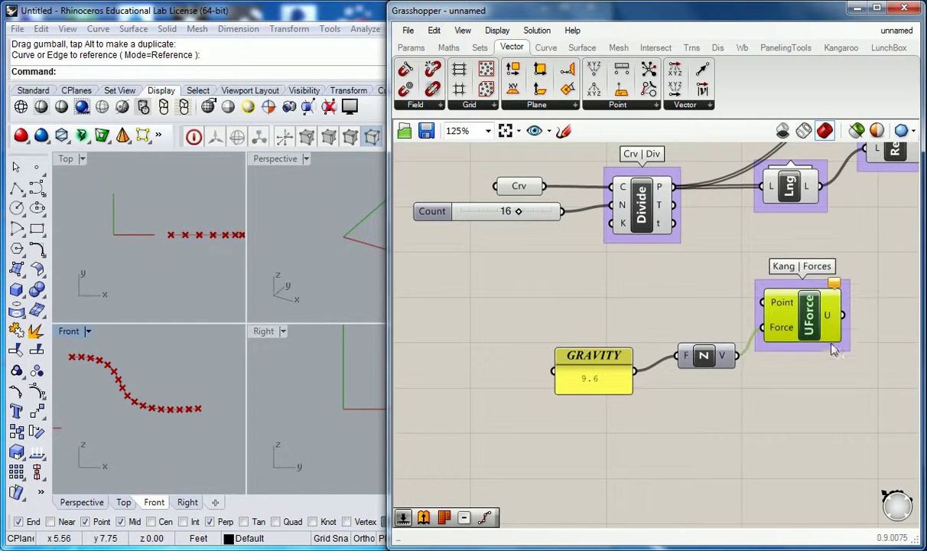
Step: Feed Divide's points into UForce's Point input and move UForce near the Kangaroo solver
right_click_drag(695, 209, 667, 234)
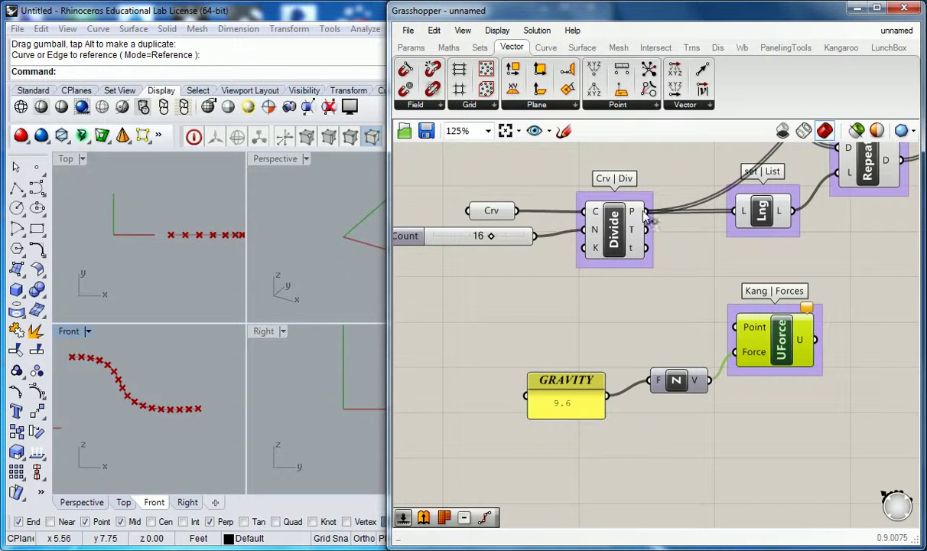
left_click_drag(650, 212, 735, 327)
right_click_drag(836, 309, 715, 320)
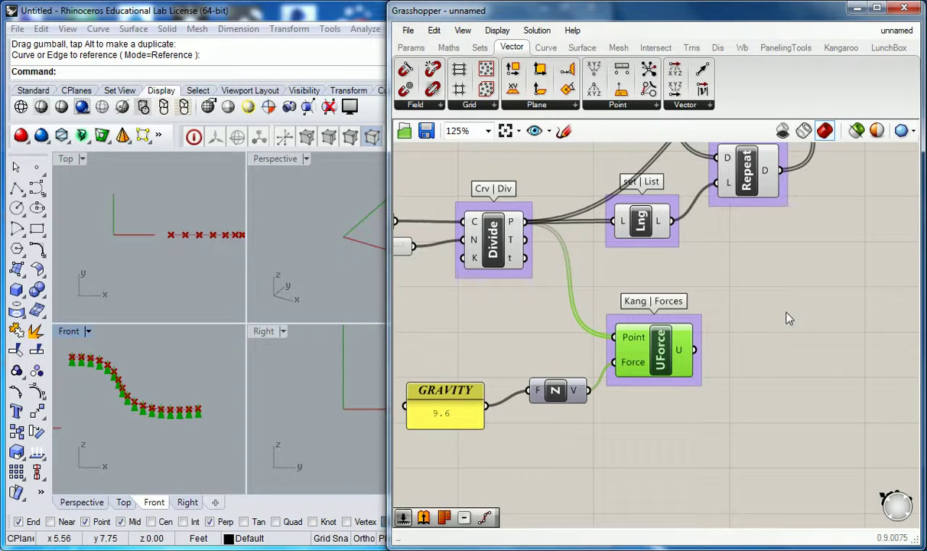
scroll(789, 318, "down", 5)
right_click_drag(784, 315, 595, 319)
left_click_drag(574, 363, 680, 366)
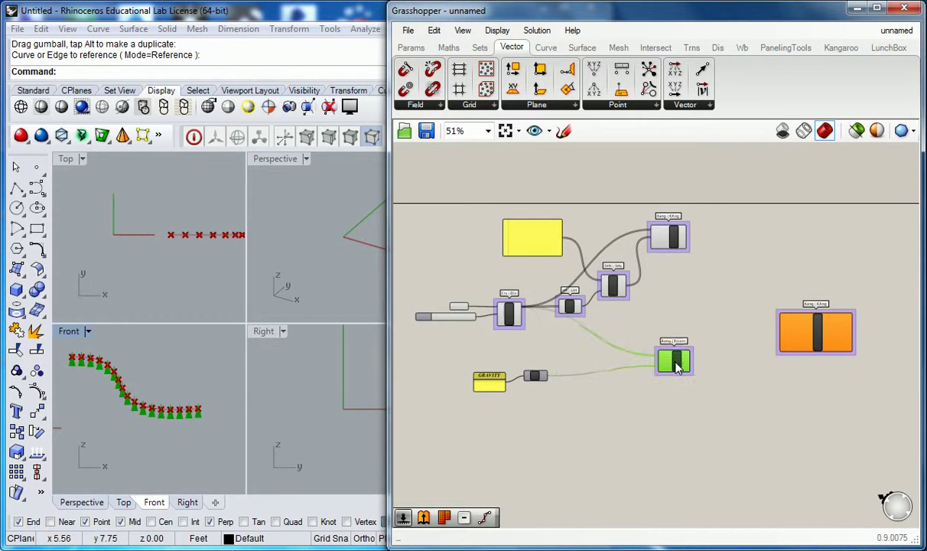
scroll(696, 289, "up", 3)
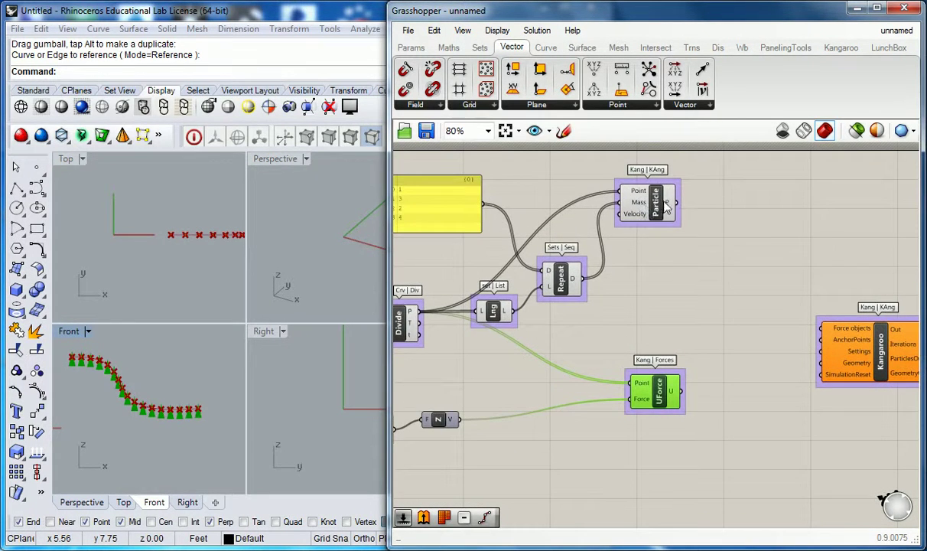
mouse_move(668, 205)
mouse_move(676, 393)
right_click_drag(737, 316, 705, 310)
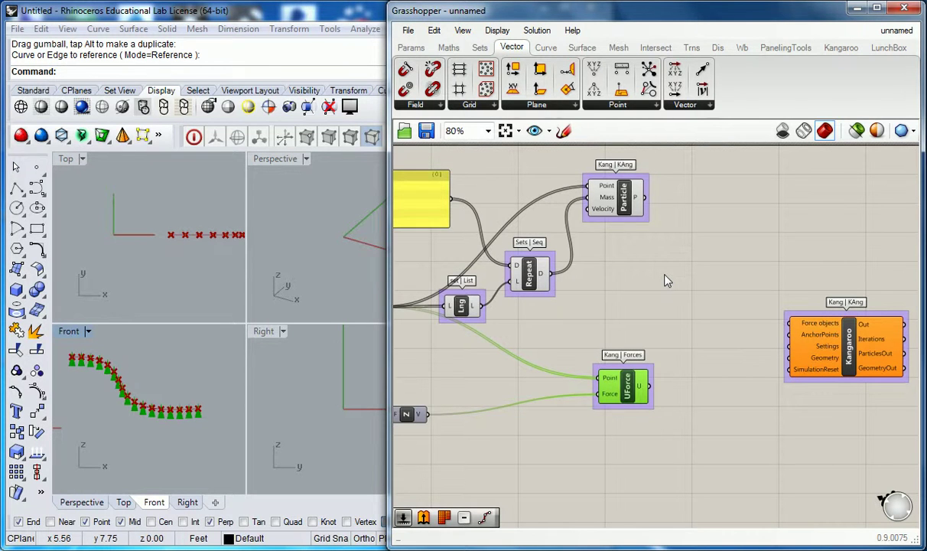
left_click(708, 258)
right_click_drag(708, 259, 666, 260)
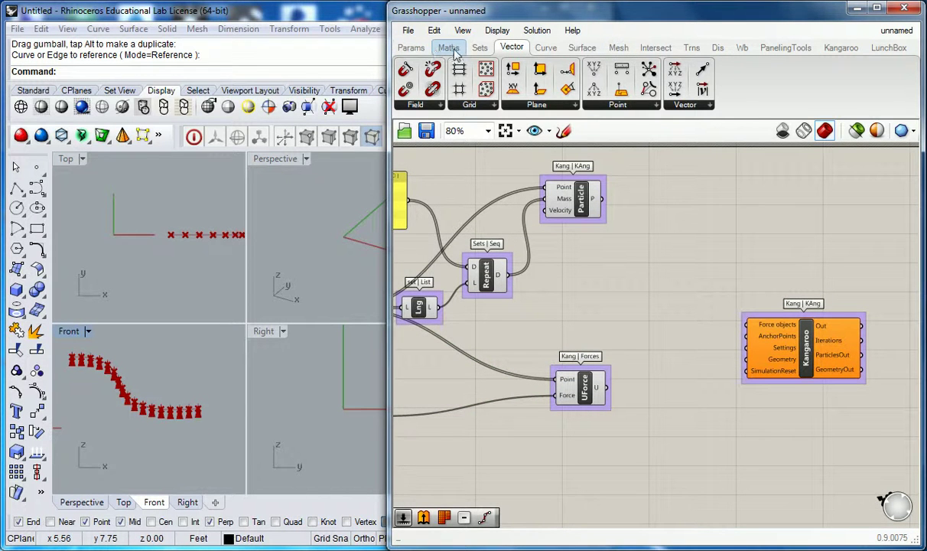
Step: Add a Merge component from Sets > Tree beside the Kangaroo solver
left_click(408, 48)
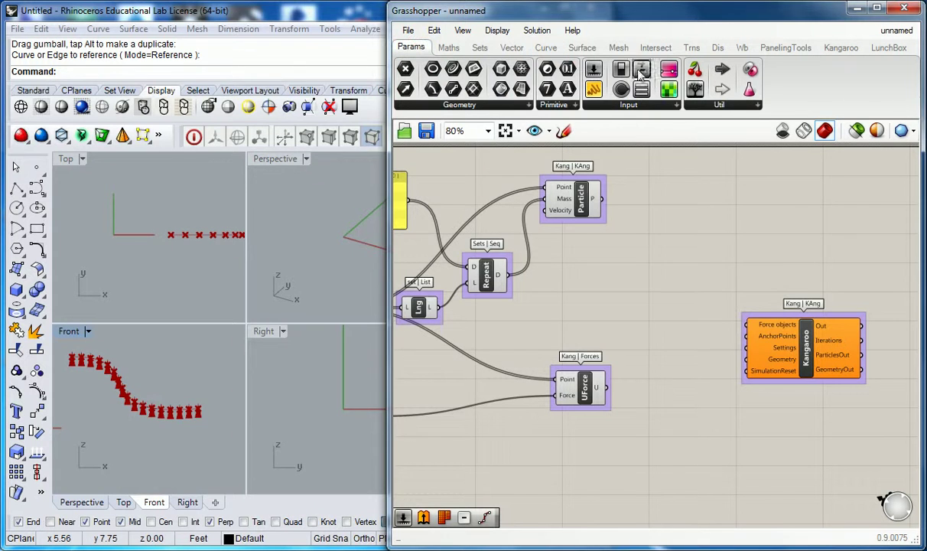
left_click(719, 104)
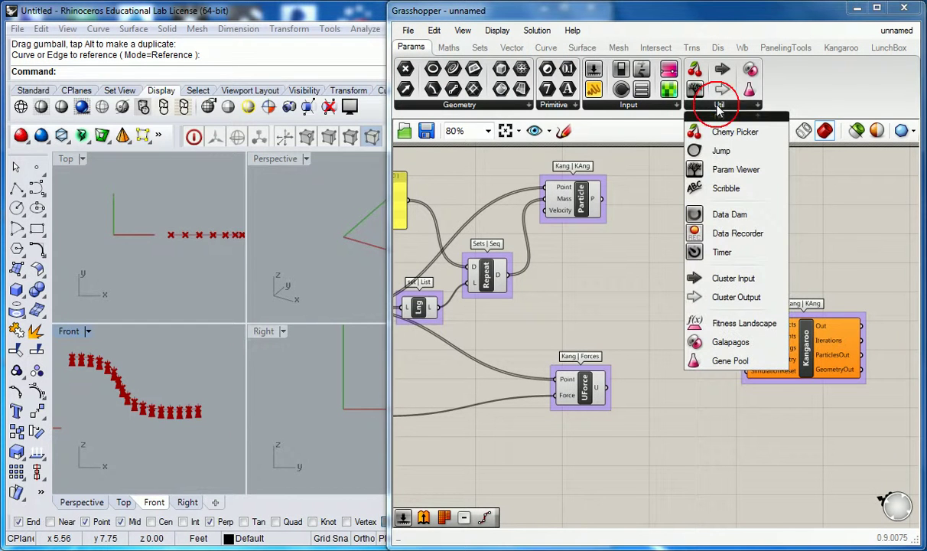
left_click(629, 105)
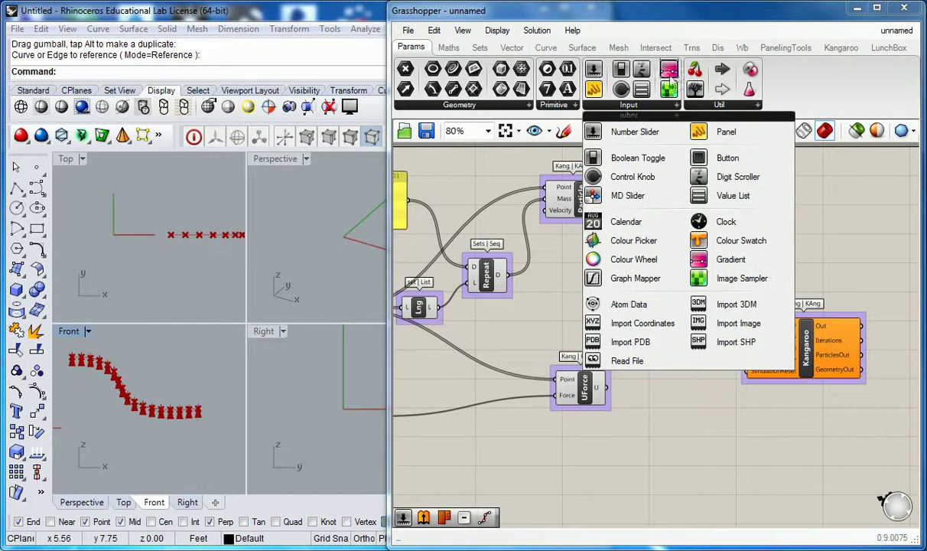
left_click(479, 49)
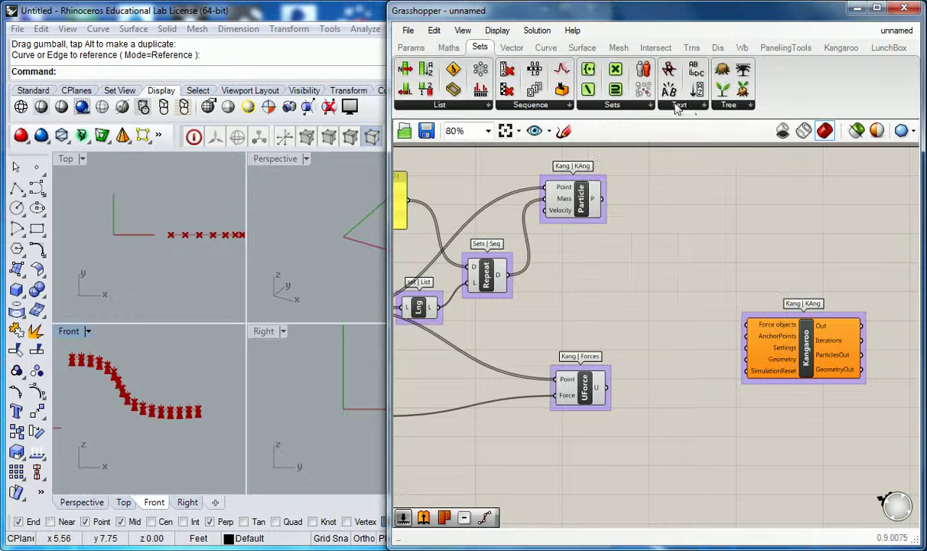
left_click(748, 105)
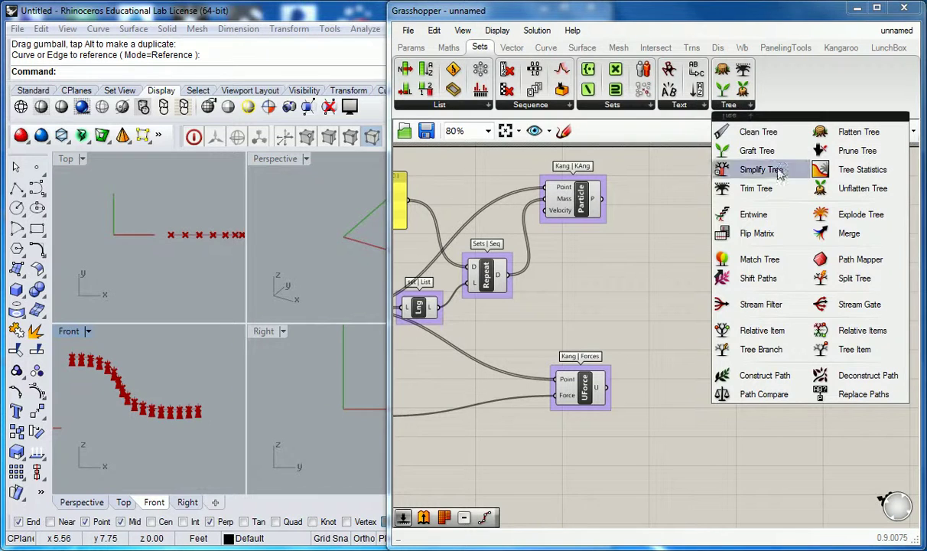
left_click(844, 237)
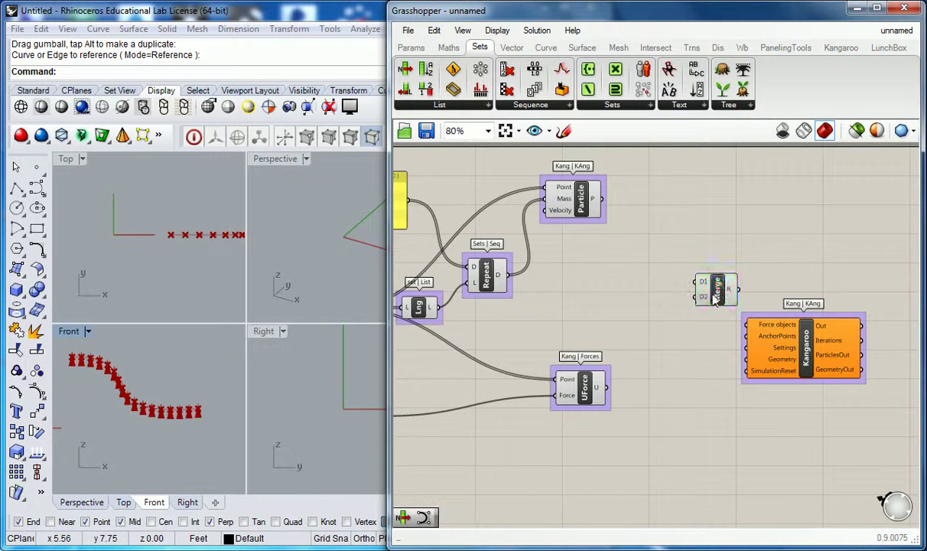
left_click(688, 284)
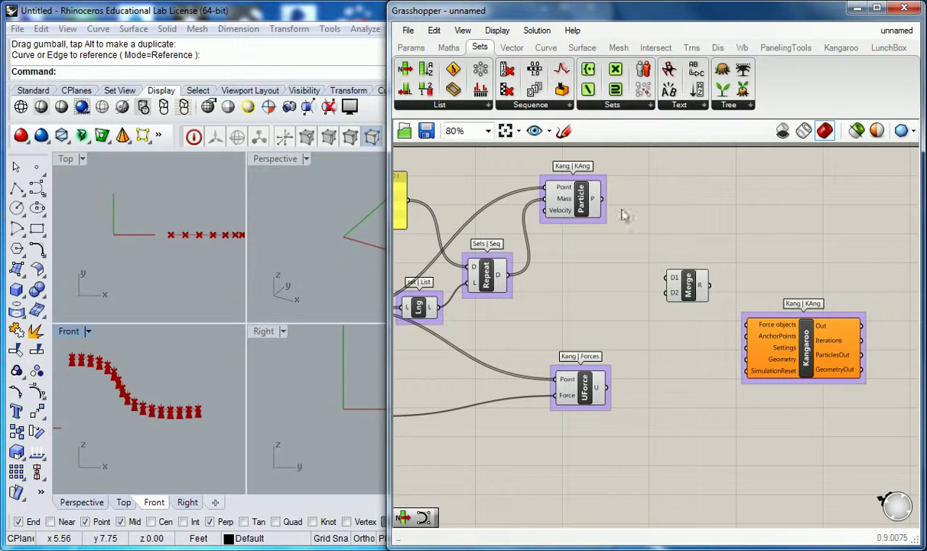
Step: Merge the particles (D1) and unary force (D2) into Kangaroo's Force objects input
left_click_drag(604, 199, 671, 277)
left_click_drag(607, 387, 673, 285)
mouse_move(704, 288)
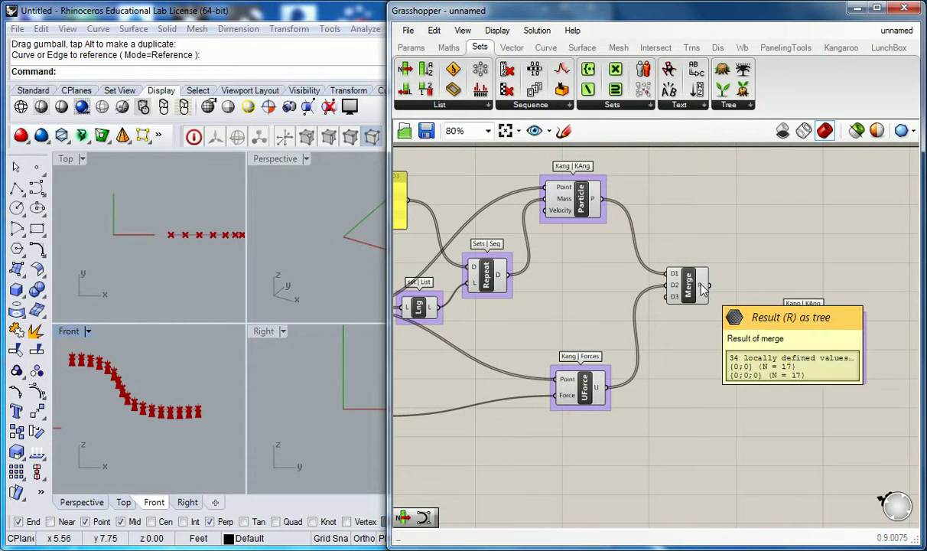
left_click_drag(693, 291, 683, 292)
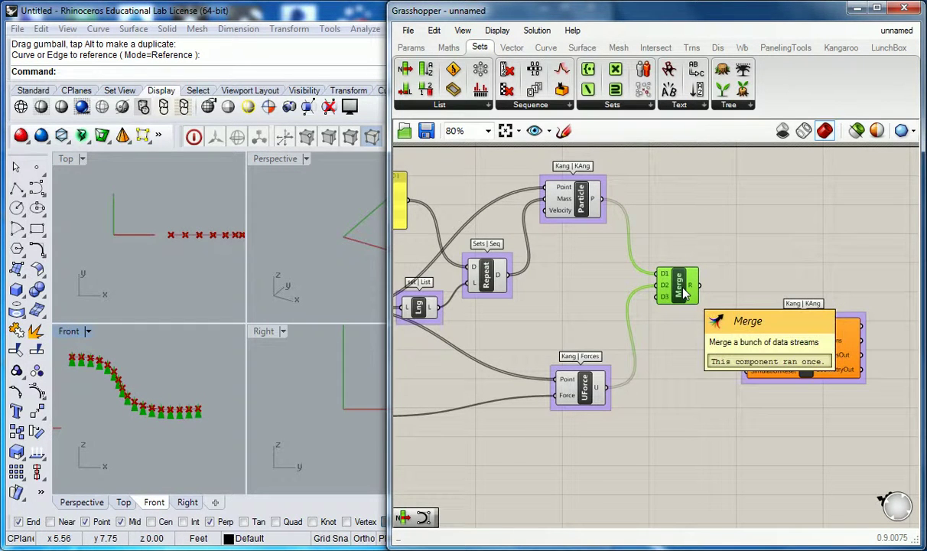
left_click_drag(690, 286, 746, 326)
left_click(749, 275)
right_click_drag(749, 276, 725, 265)
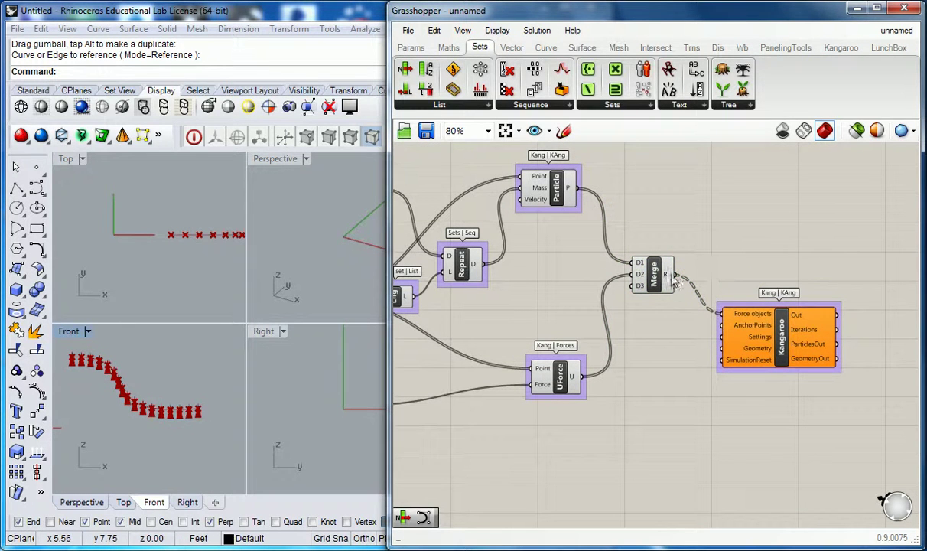
Step: Flatten Merge's result output and check the Kangaroo solver's status
mouse_move(672, 279)
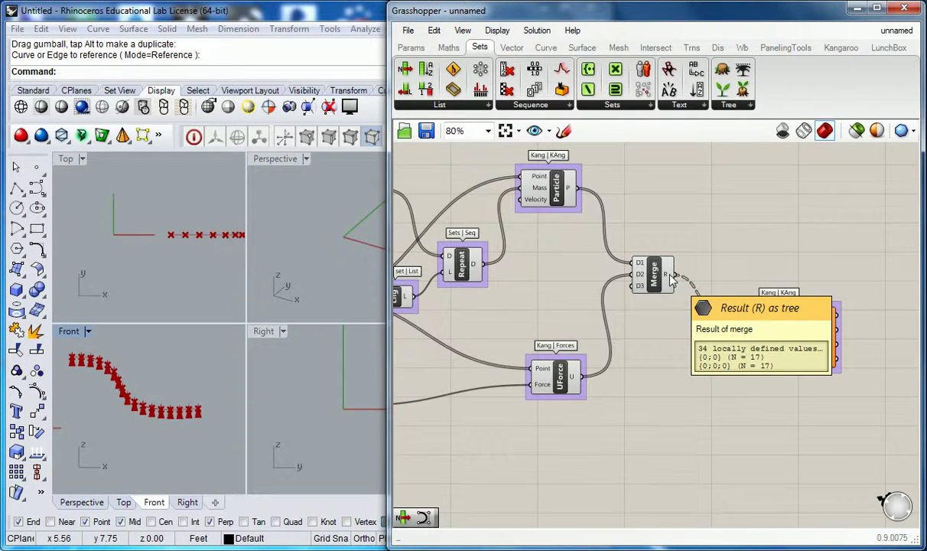
right_click(670, 277)
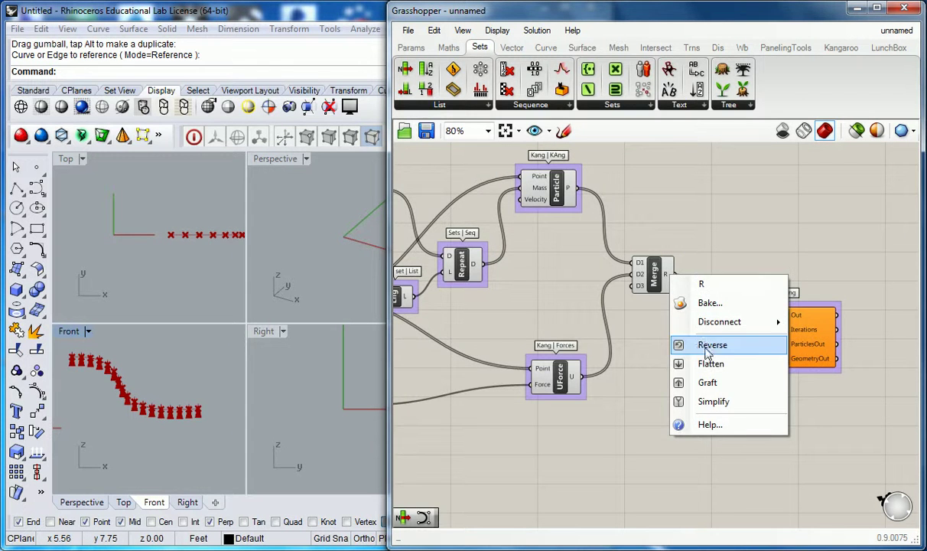
left_click(704, 347)
scroll(696, 340, "down", 3)
left_click(810, 336)
Step: Maximize Rhino's Front viewport to fill the viewport area
mouse_move(811, 341)
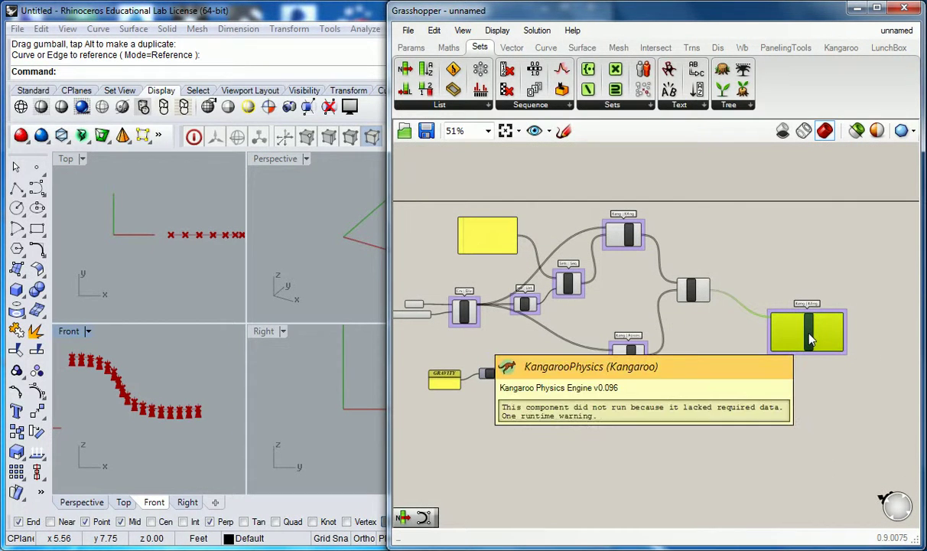
left_click(757, 264)
scroll(769, 311, "up", 3)
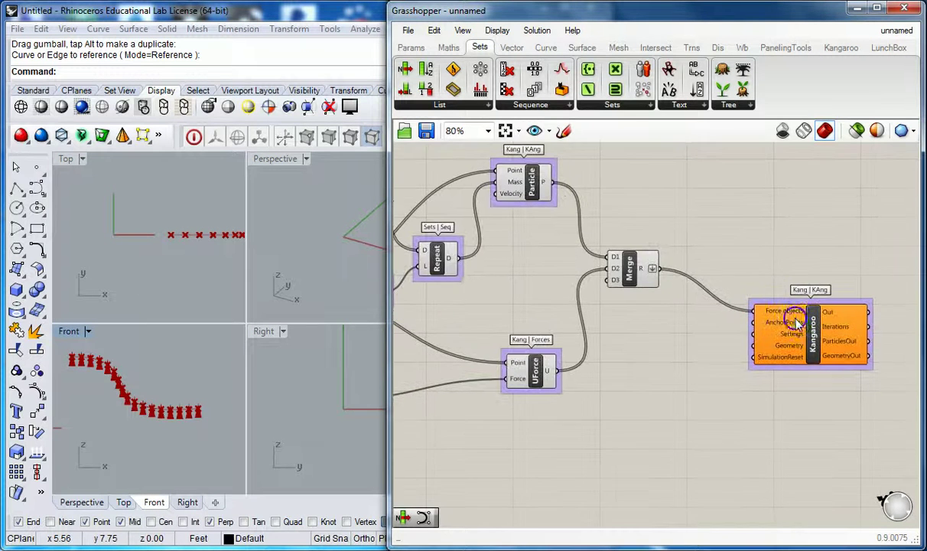
right_click_drag(733, 361, 796, 317)
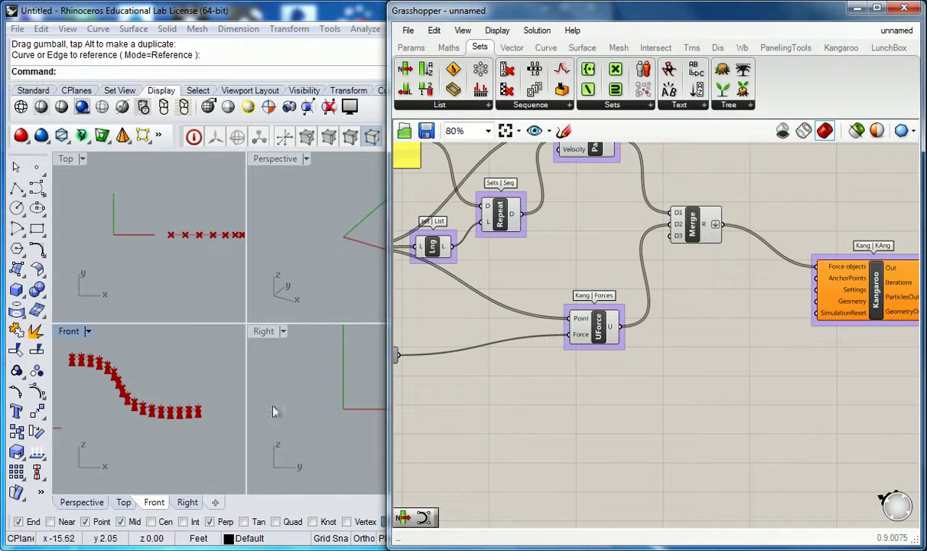
left_click(197, 347)
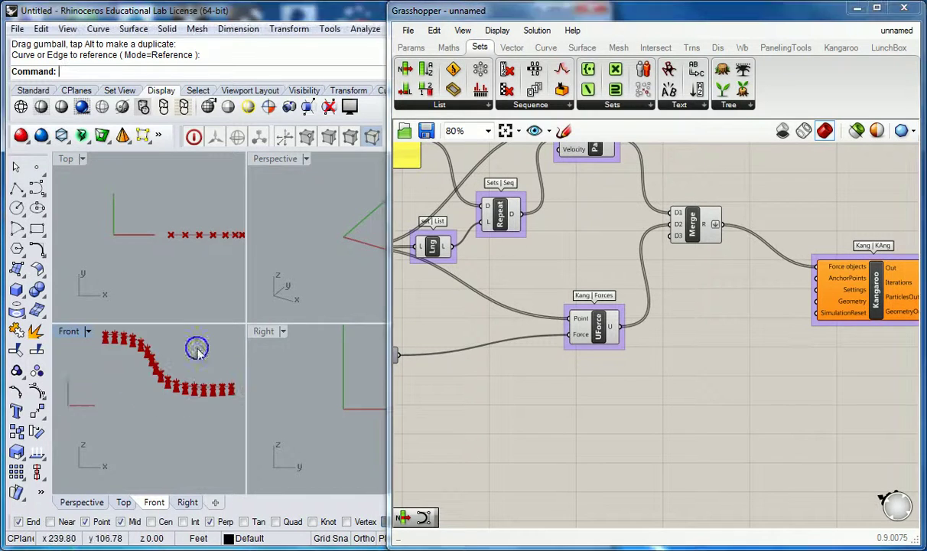
double_click(85, 332)
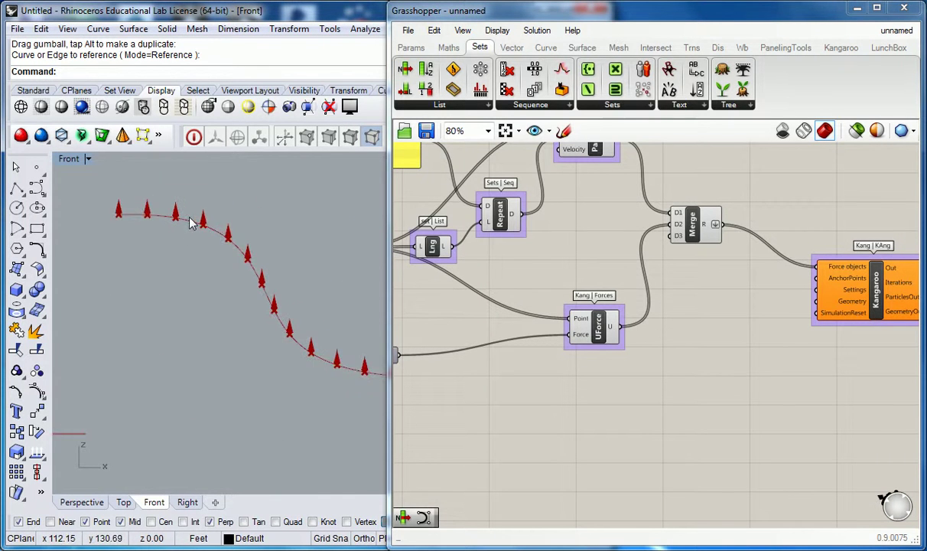
Step: Drag a particle to pull the chain into an S-curve and zoom onto its points
mouse_move(263, 264)
left_mouse_down()
mouse_move(232, 251)
mouse_move(269, 253)
left_mouse_up()
left_click(259, 250)
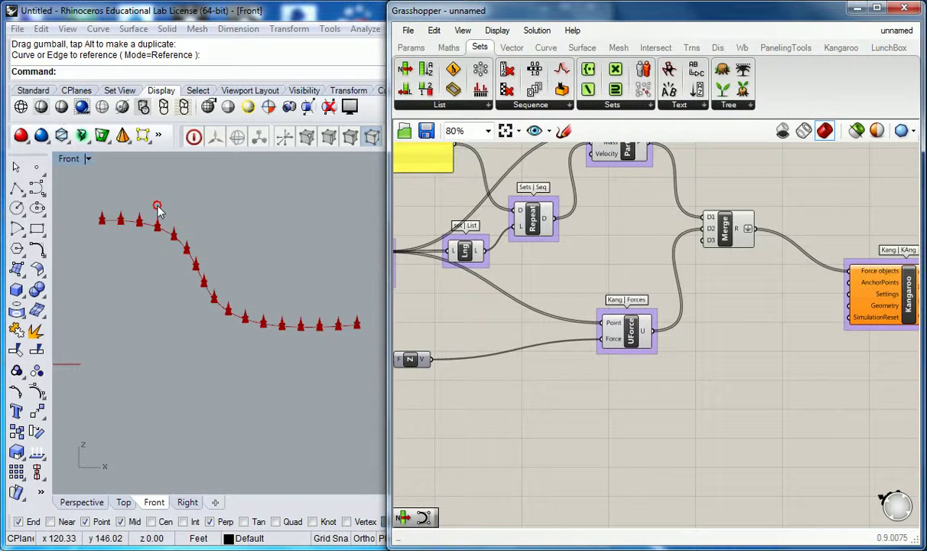
scroll(155, 205, "up", 5)
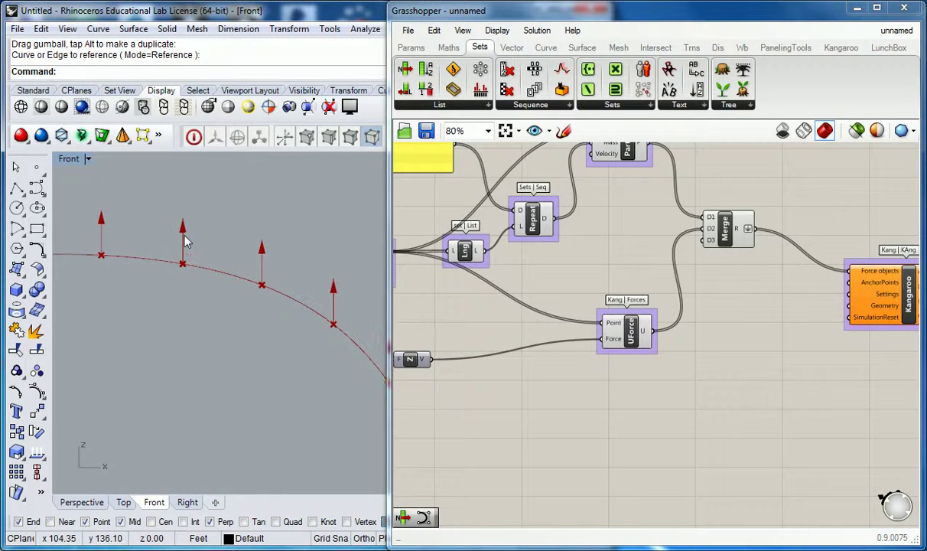
right_click_drag(184, 241, 165, 272)
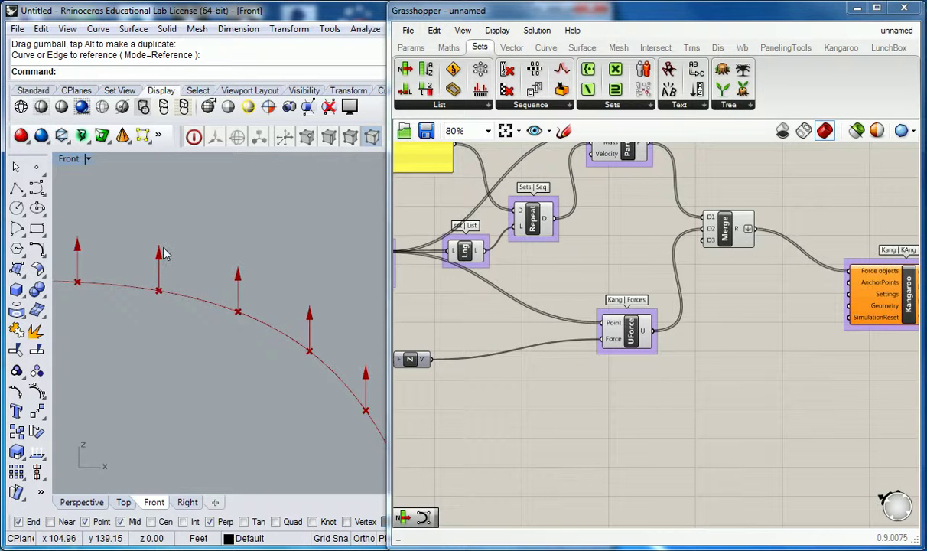
Step: Change the GRAVITY panel value from 9.6 to -9.6
scroll(536, 340, "down", 3)
scroll(623, 355, "up", 3)
scroll(623, 356, "up", 3)
double_click(581, 356)
key("Home")
type("-")
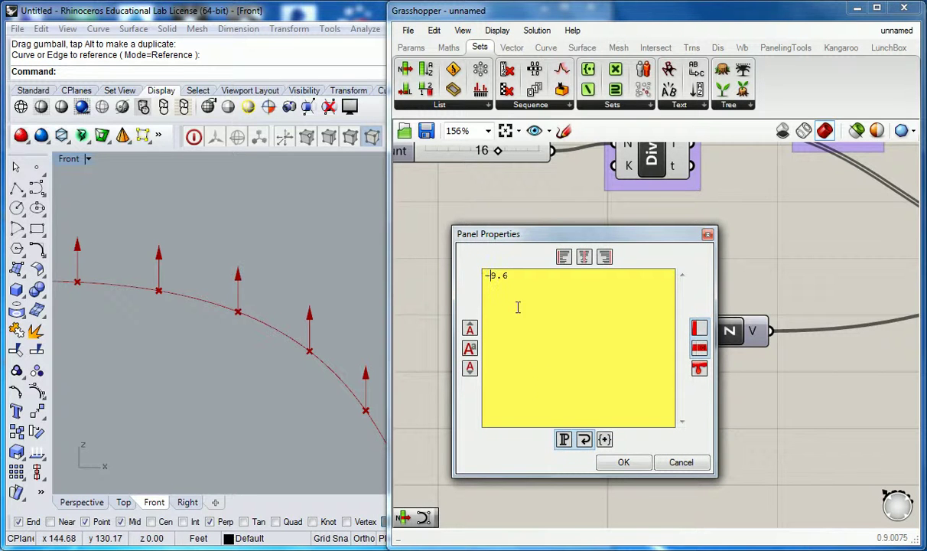
left_click(621, 462)
Step: Put the Merge component into its own group with Ctrl+G
scroll(643, 275, "down", 2)
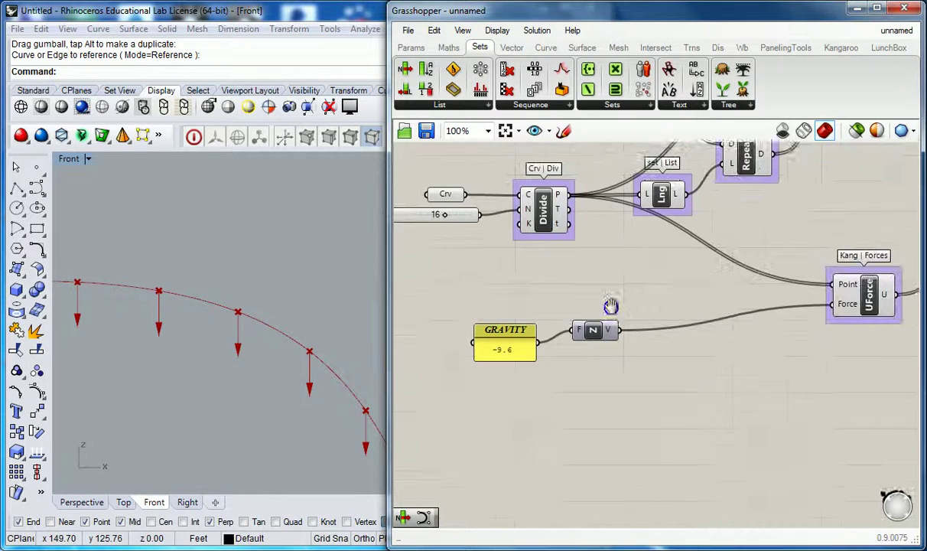
scroll(710, 306, "down", 2)
right_click_drag(710, 307, 574, 330)
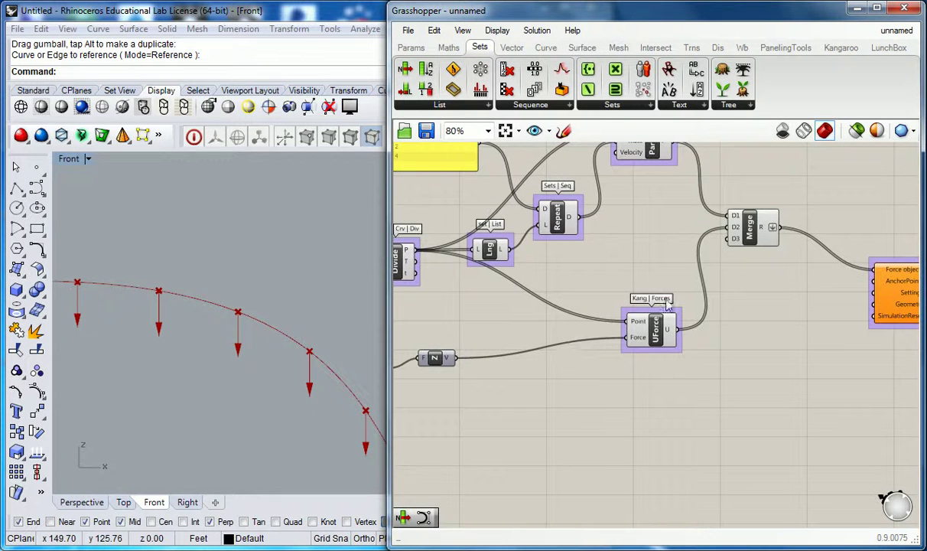
right_click_drag(731, 265, 644, 292)
left_click(673, 249)
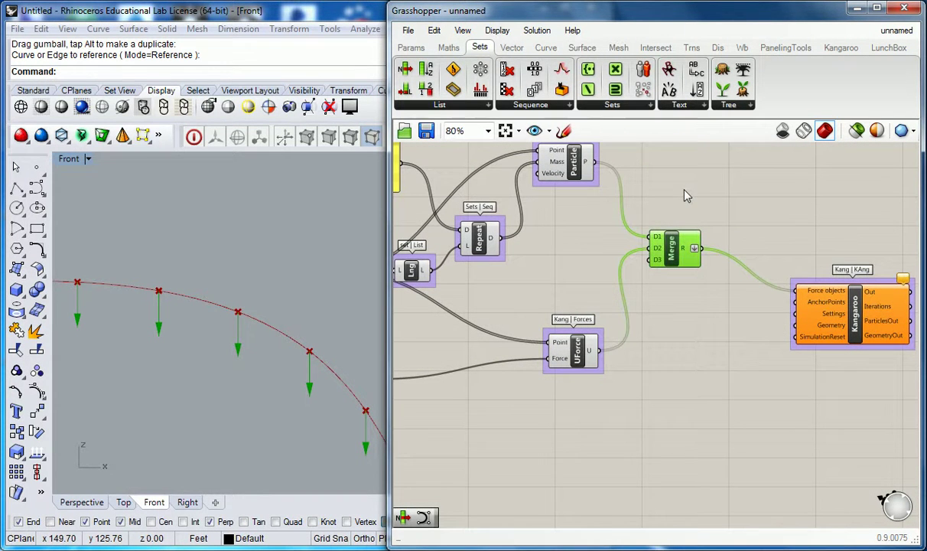
key("ctrl+g")
left_click(689, 209)
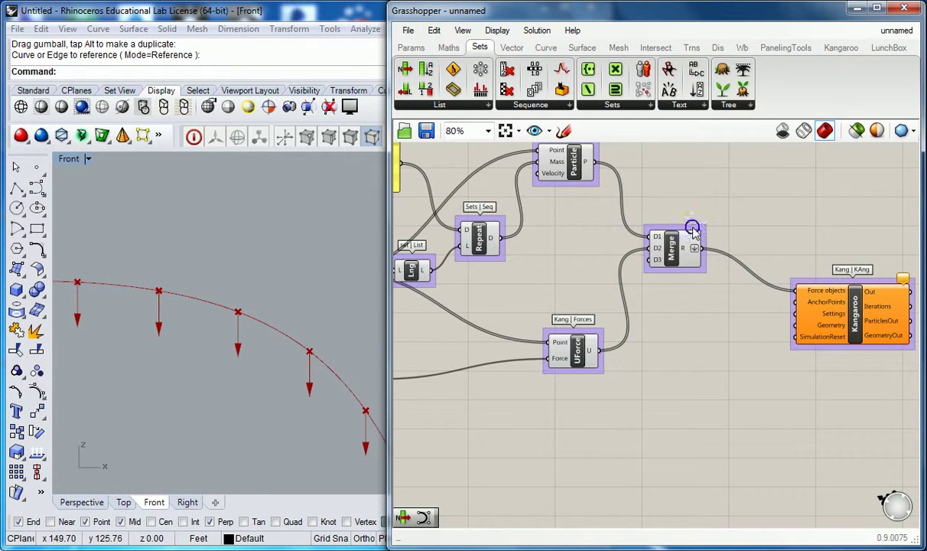
Step: Name the Merge group 'Sets | Tree'
right_click(693, 228)
type("Sets | Tree")
key("Return")
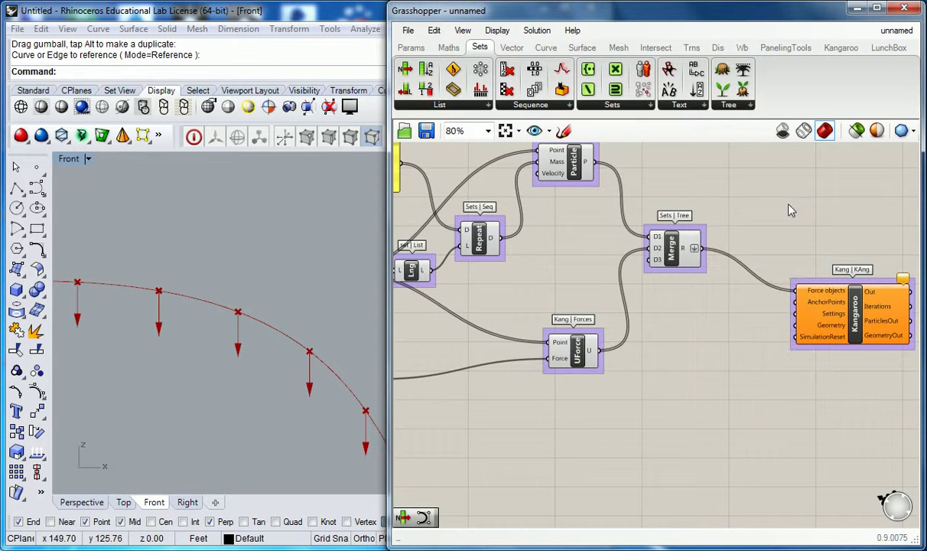
Step: Bring the Kangaroo solver into view and nudge it slightly right
right_click_drag(798, 213, 668, 191)
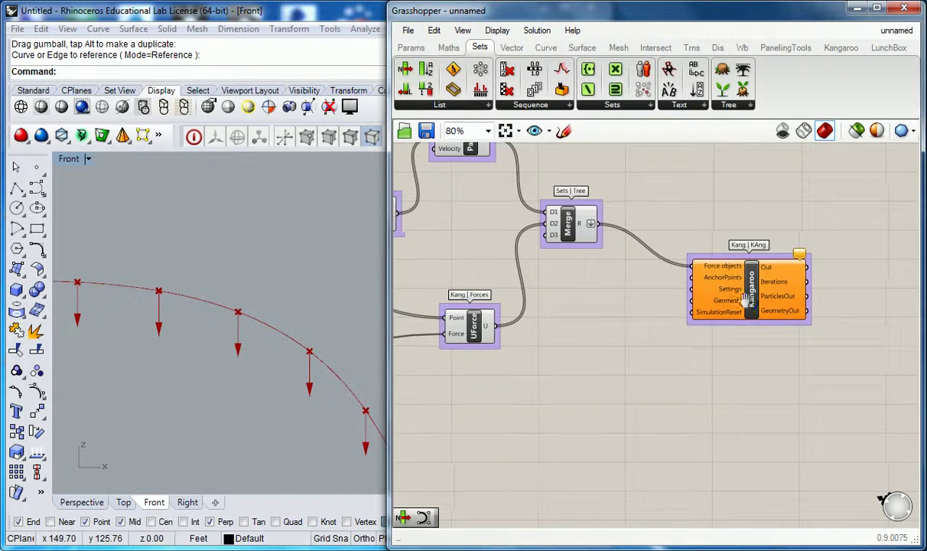
scroll(676, 324, "up", 1)
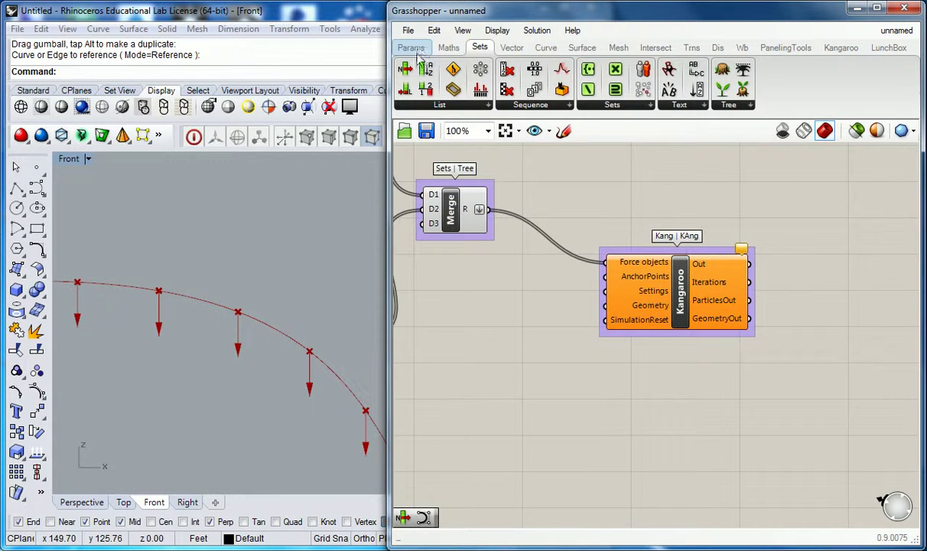
mouse_move(683, 304)
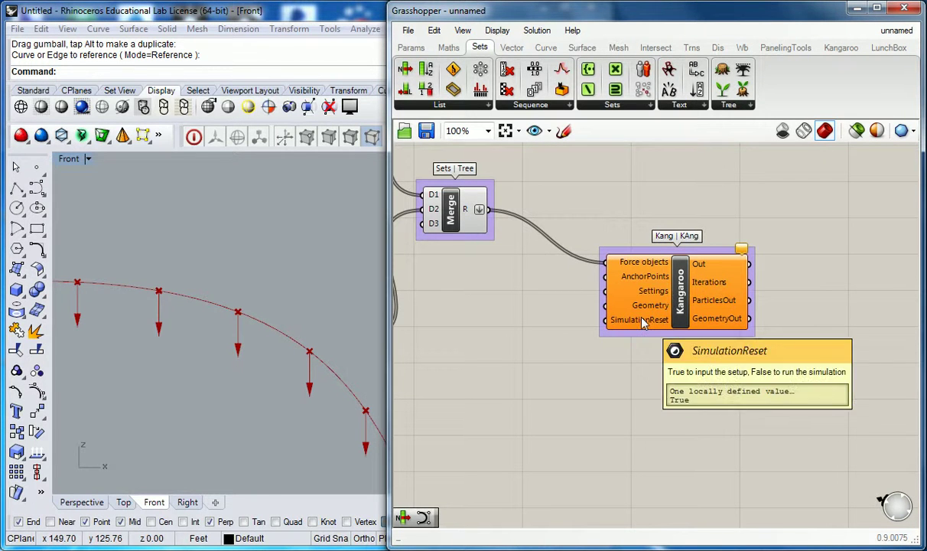
mouse_move(644, 279)
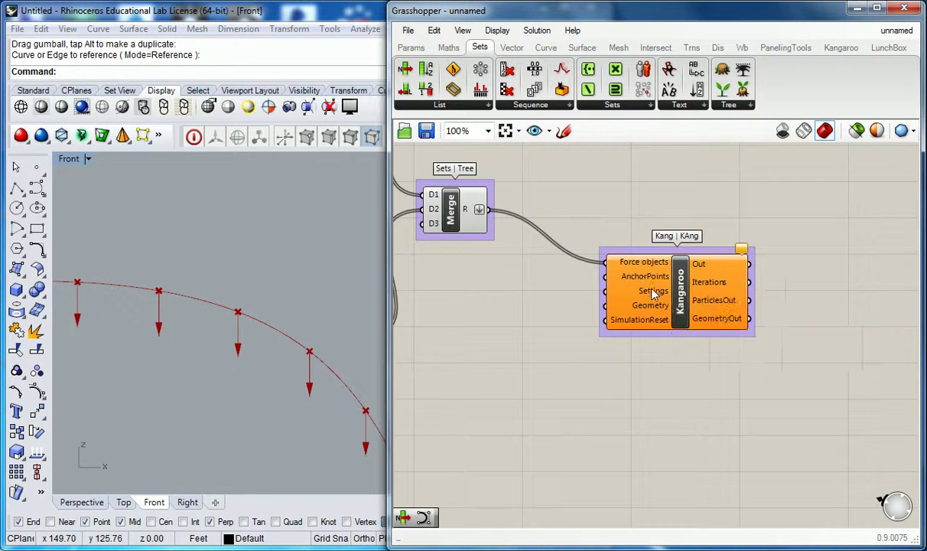
left_click_drag(676, 309, 692, 310)
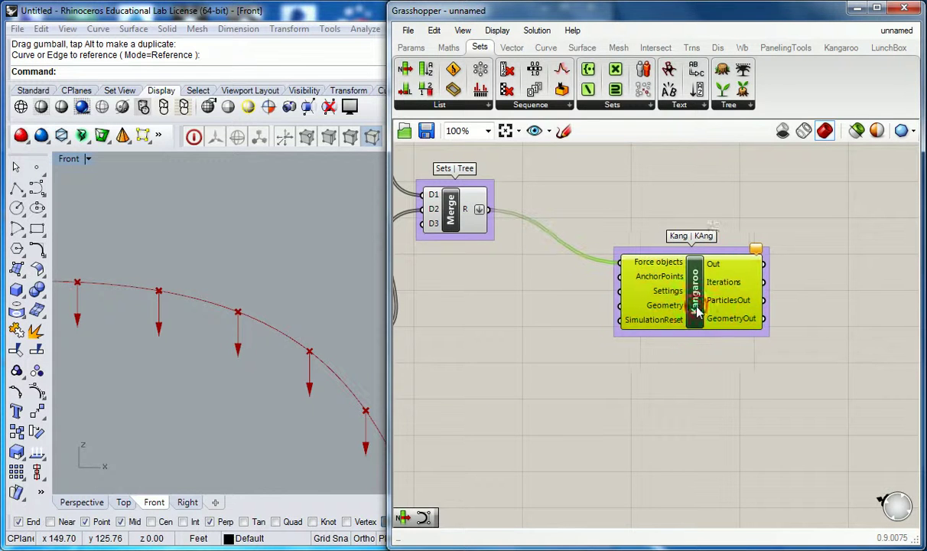
mouse_move(698, 310)
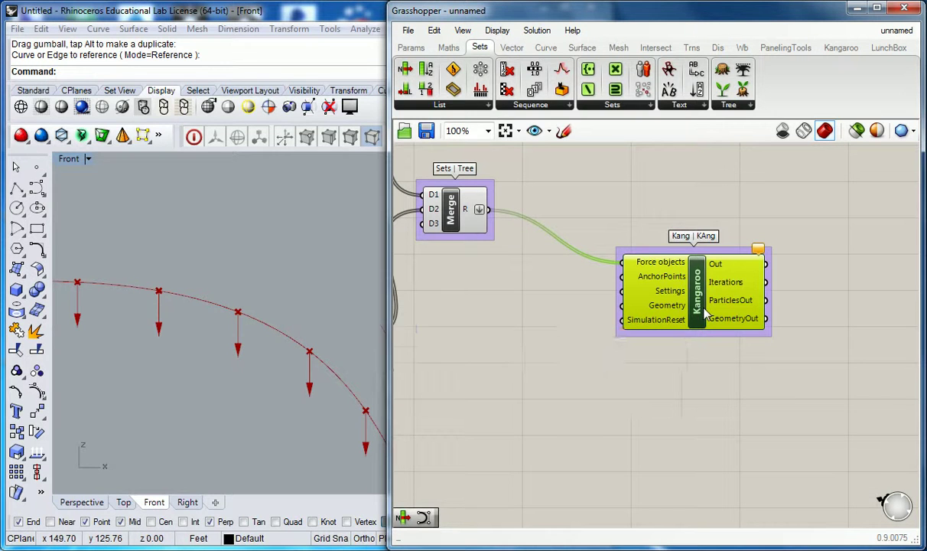
mouse_move(662, 321)
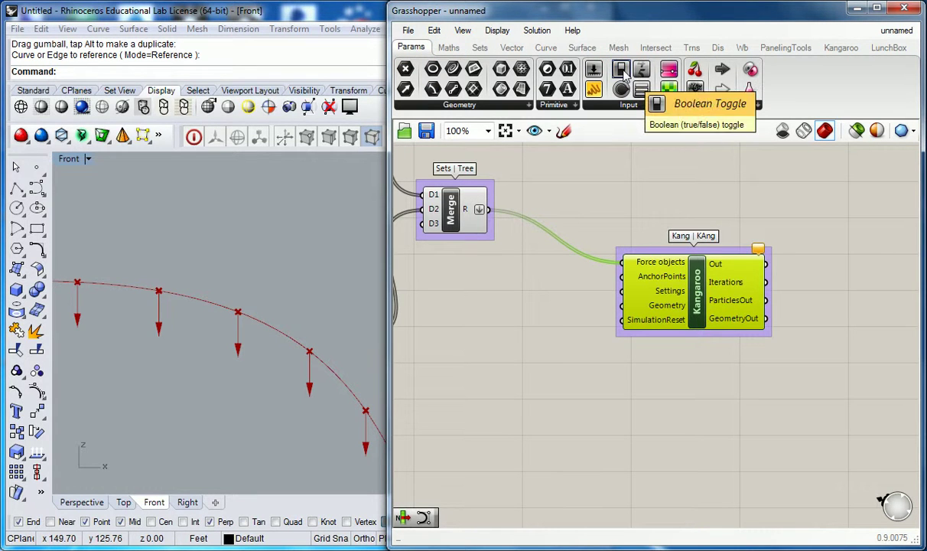
Step: Place a False Boolean Toggle left of Kangaroo and wire it to SimulationReset
left_click_drag(622, 71, 518, 327)
left_click_drag(577, 322, 621, 319)
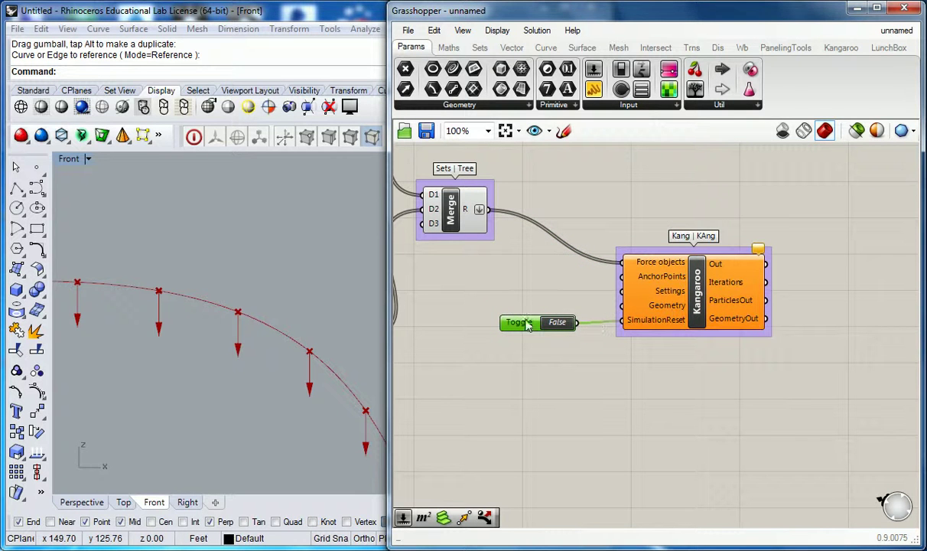
left_click_drag(523, 327, 524, 325)
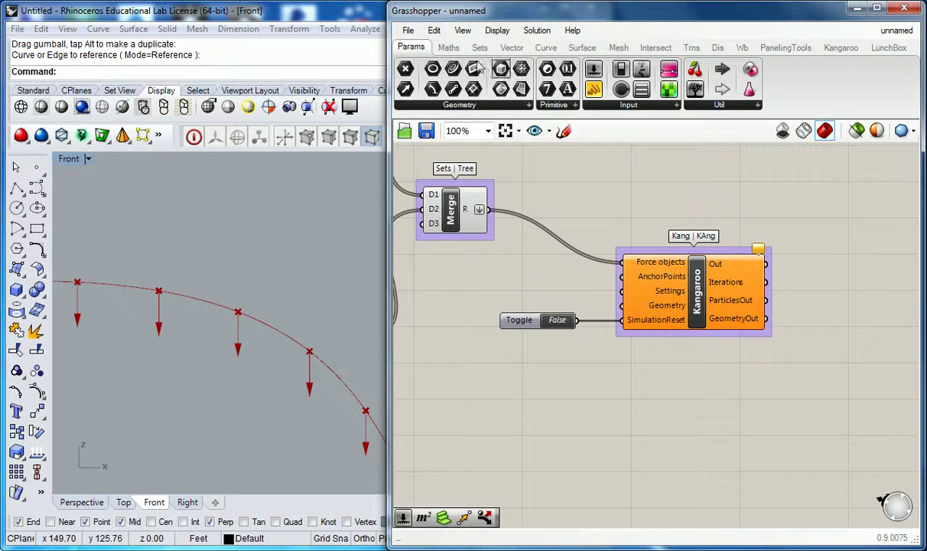
Step: Add a 1-second Timer below the toggle and attach it to the Kangaroo solver
left_click(719, 106)
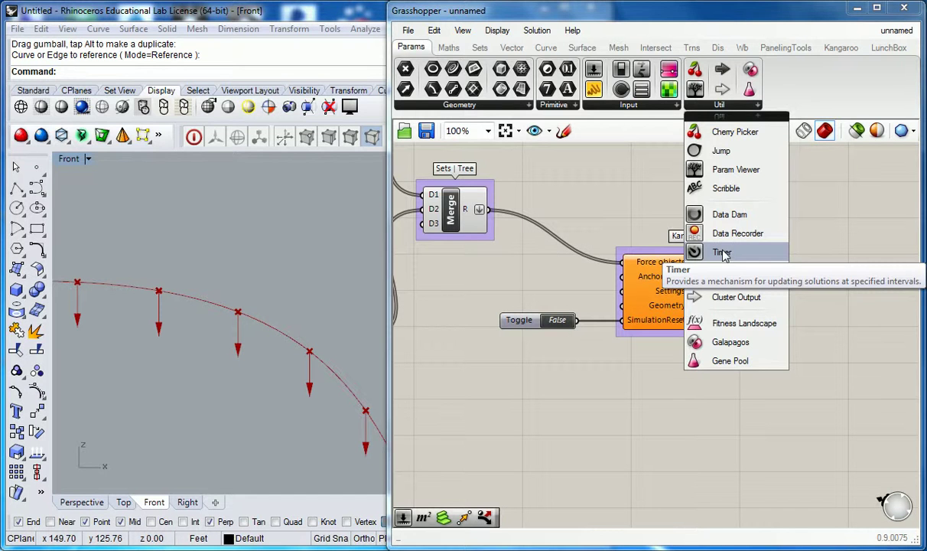
left_click_drag(722, 252, 543, 391)
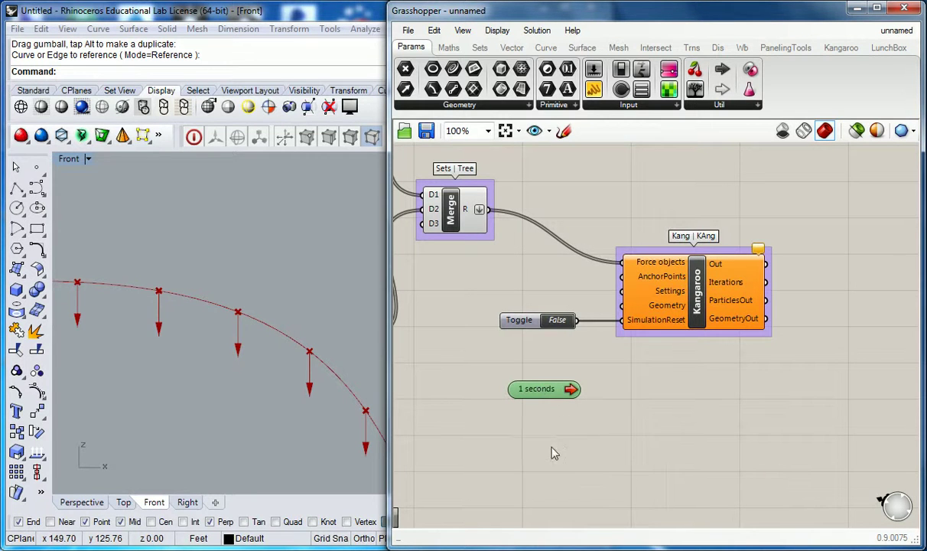
left_click_drag(574, 390, 701, 286)
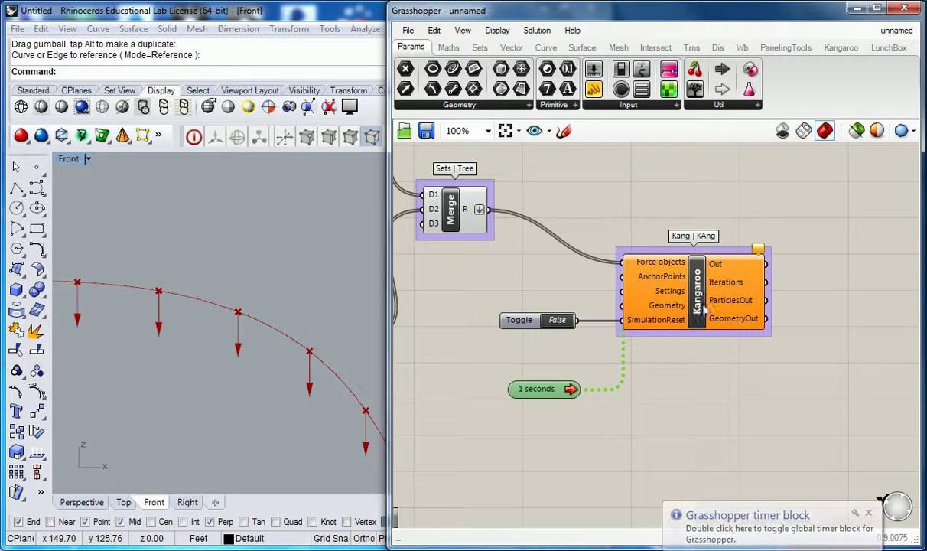
left_click(647, 373)
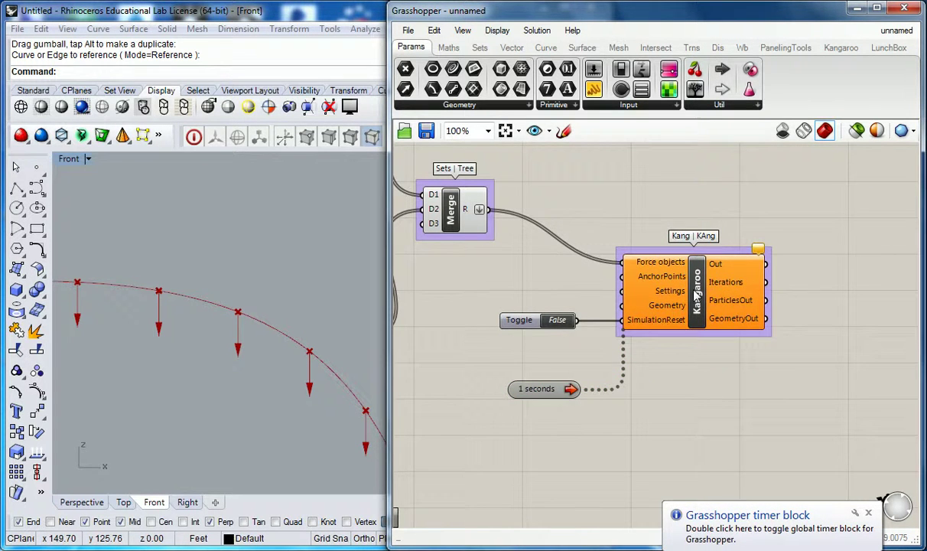
left_click(662, 280)
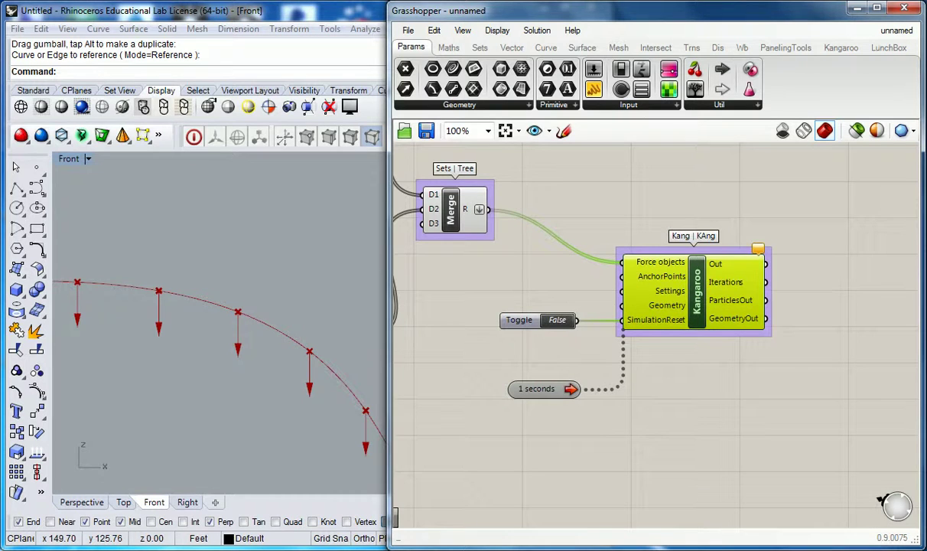
Step: Change the Timer driving the Kangaroo solver from a 1-second to a 100 ms interval
left_click(674, 452)
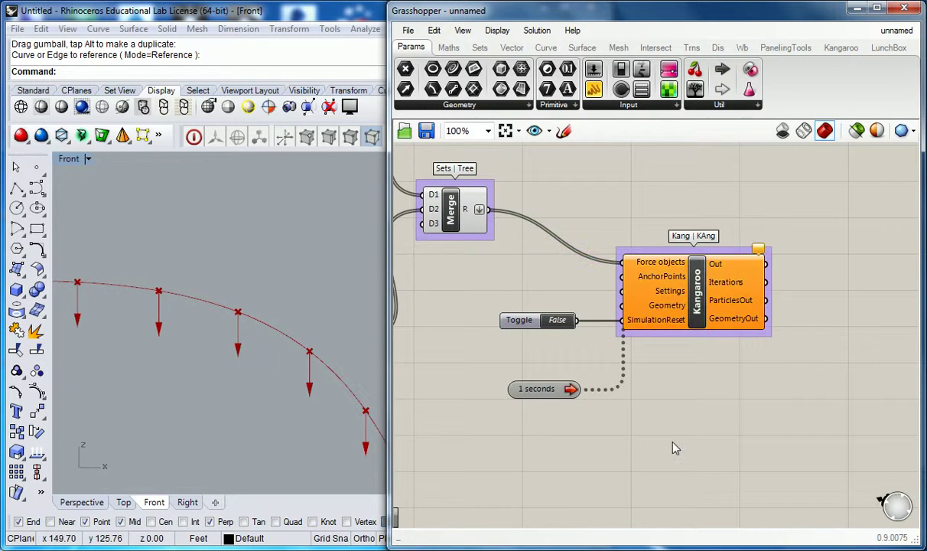
right_click(544, 389)
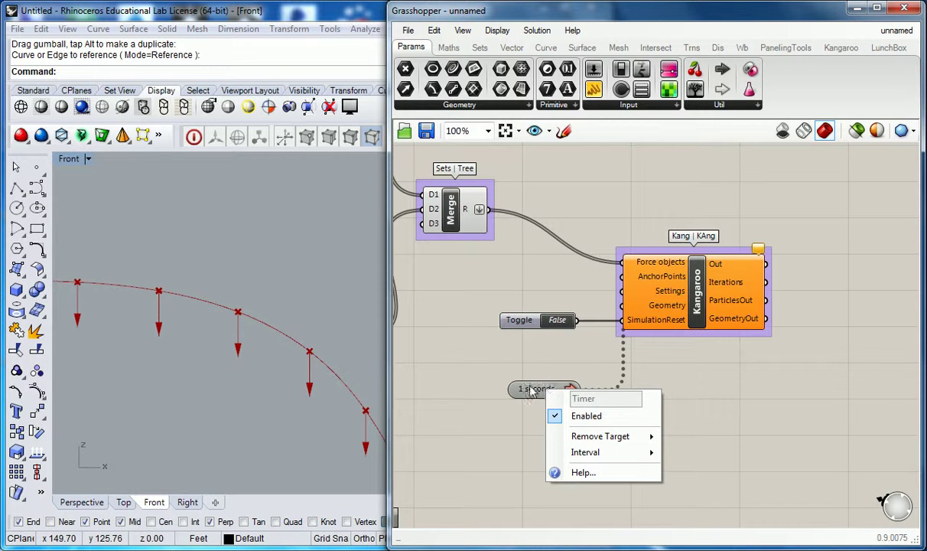
left_click(536, 390)
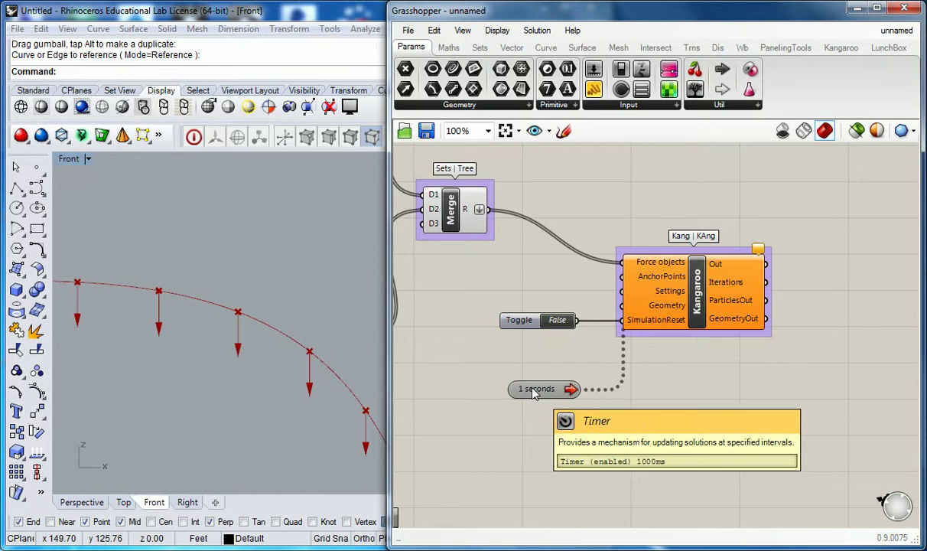
right_click(535, 391)
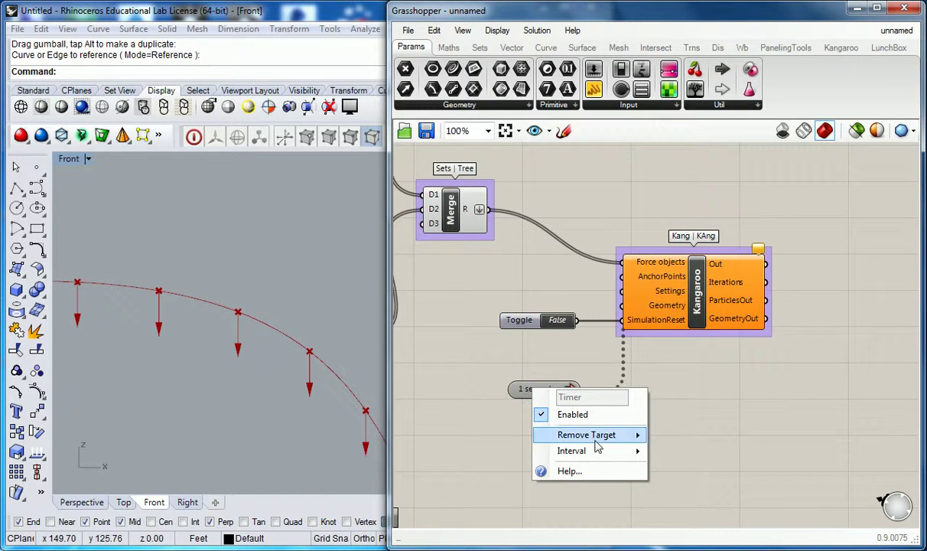
mouse_move(599, 457)
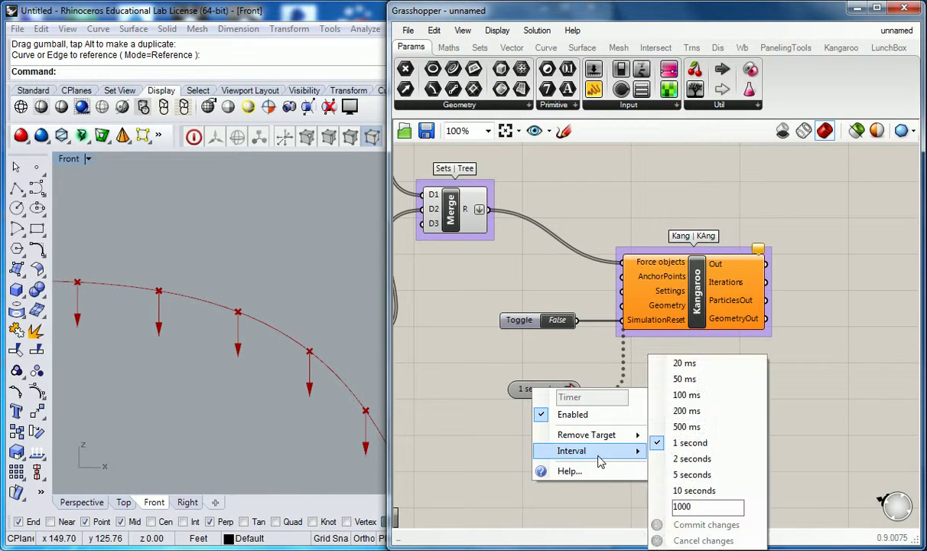
left_click(698, 398)
scroll(654, 394, "down", 1)
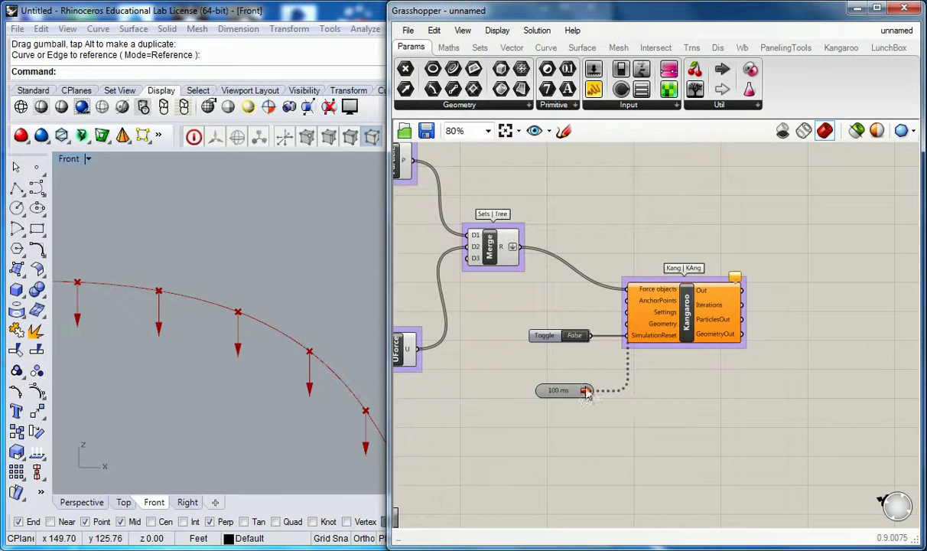
right_click_drag(571, 416, 598, 406)
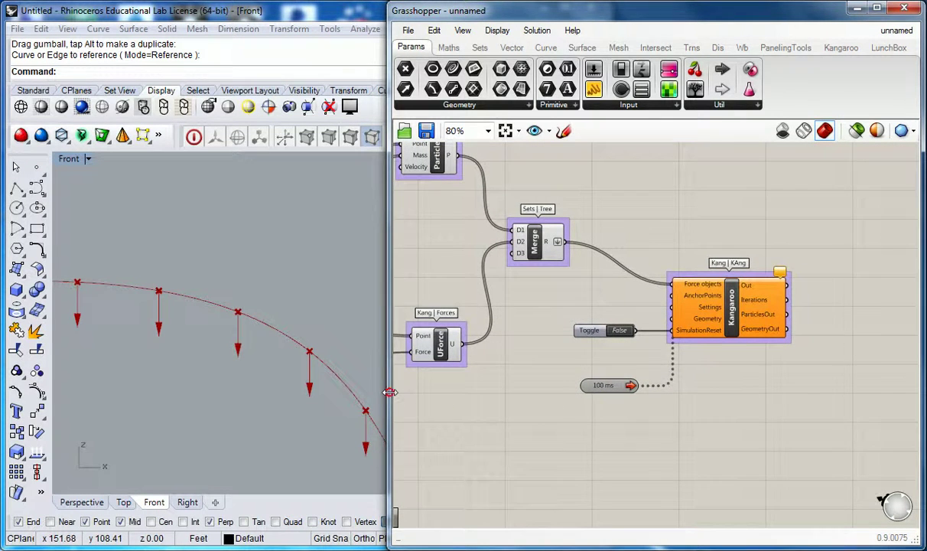
Step: Set one Kangaroo Options on the solver's Settings input; the solver turns red with an index-out-of-range exception
left_click_drag(394, 390, 444, 393)
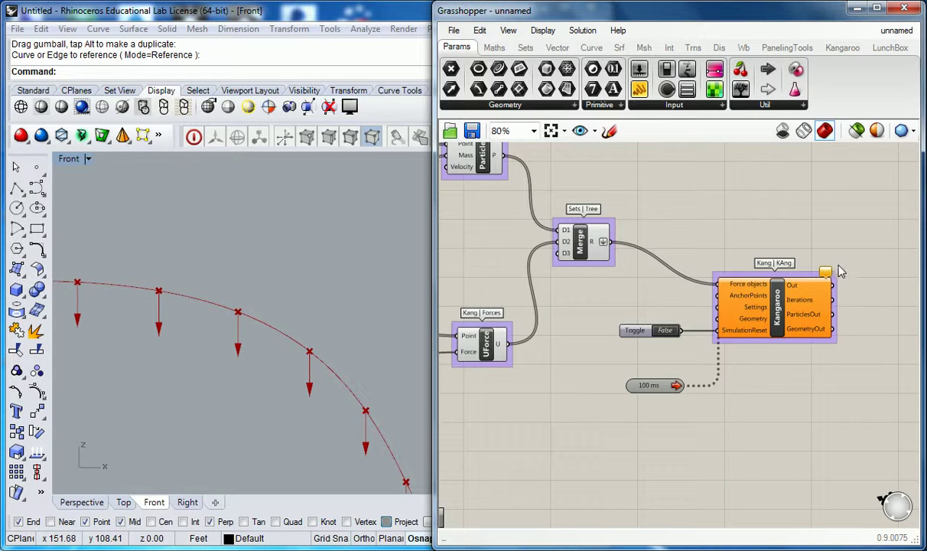
mouse_move(824, 273)
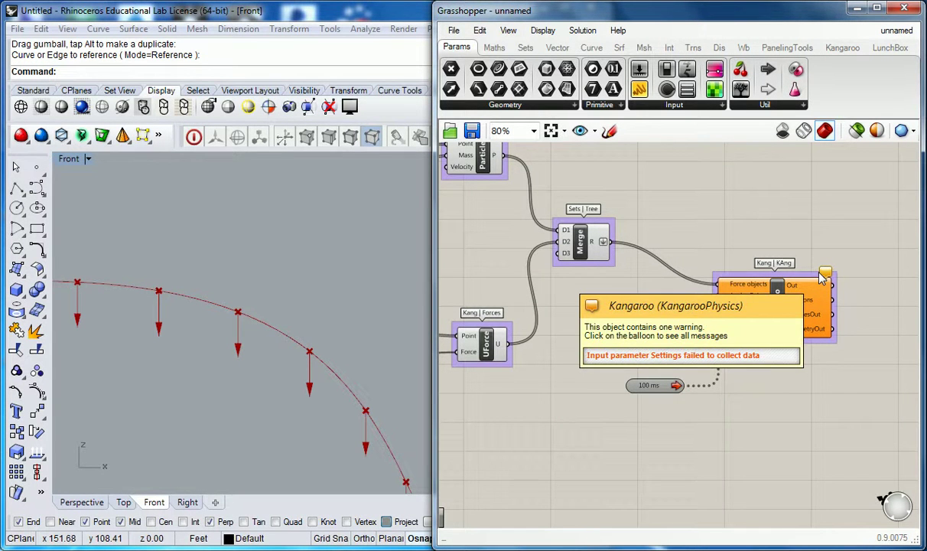
right_click(722, 297)
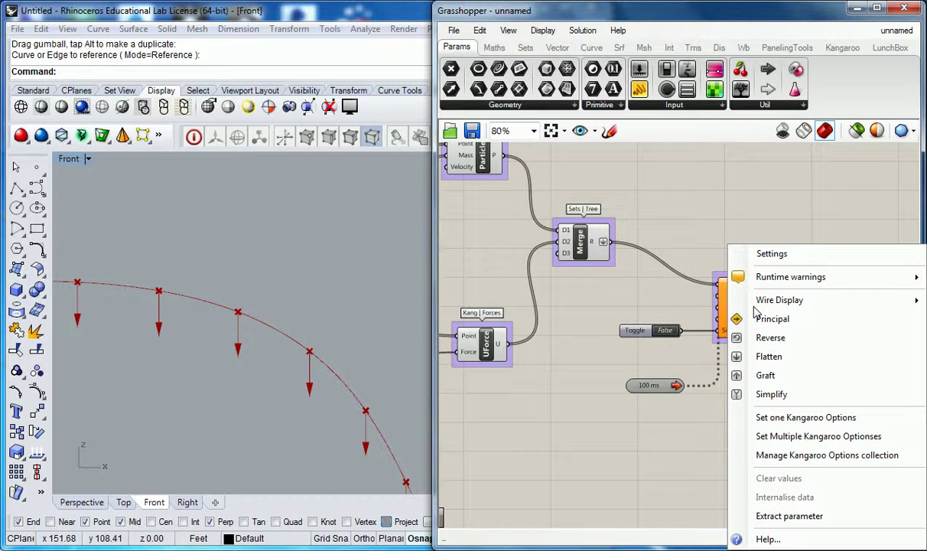
left_click(677, 202)
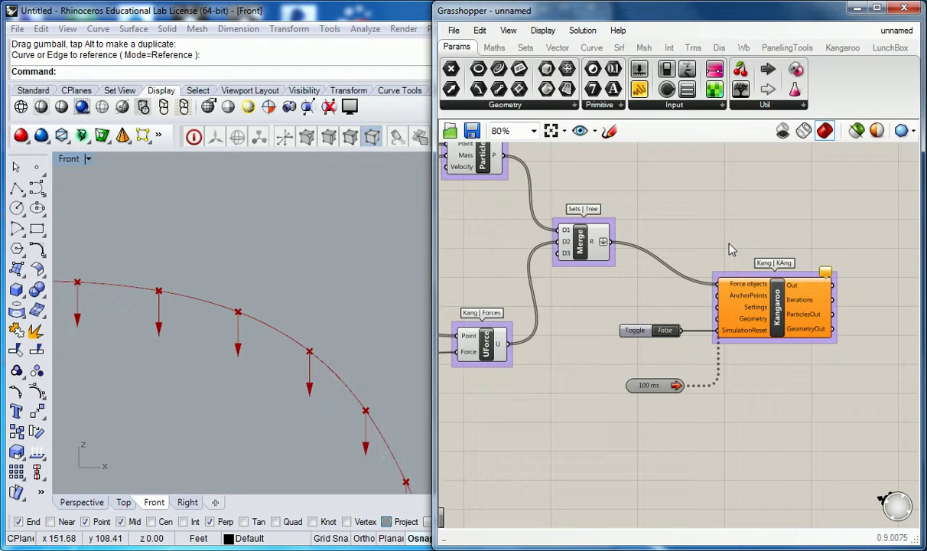
right_click(751, 314)
left_click(777, 357)
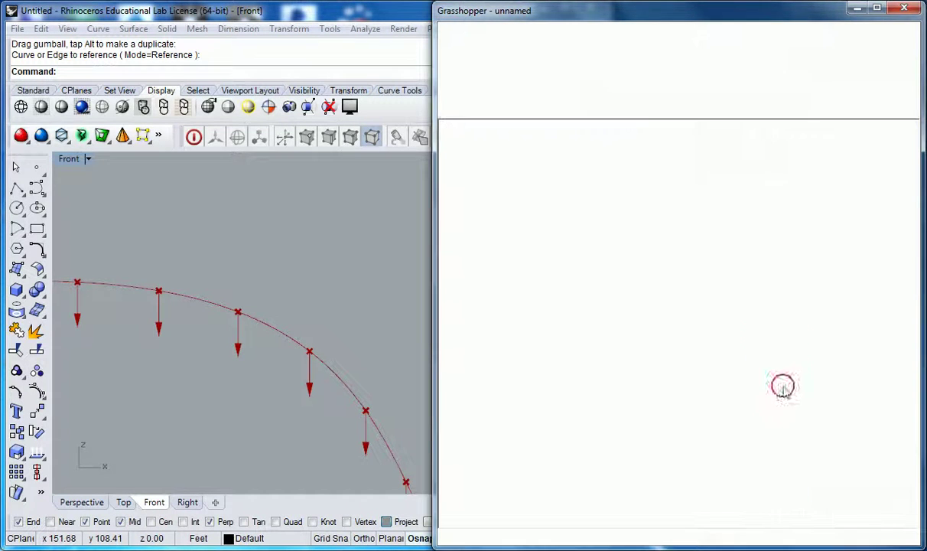
scroll(766, 306, "up", 2)
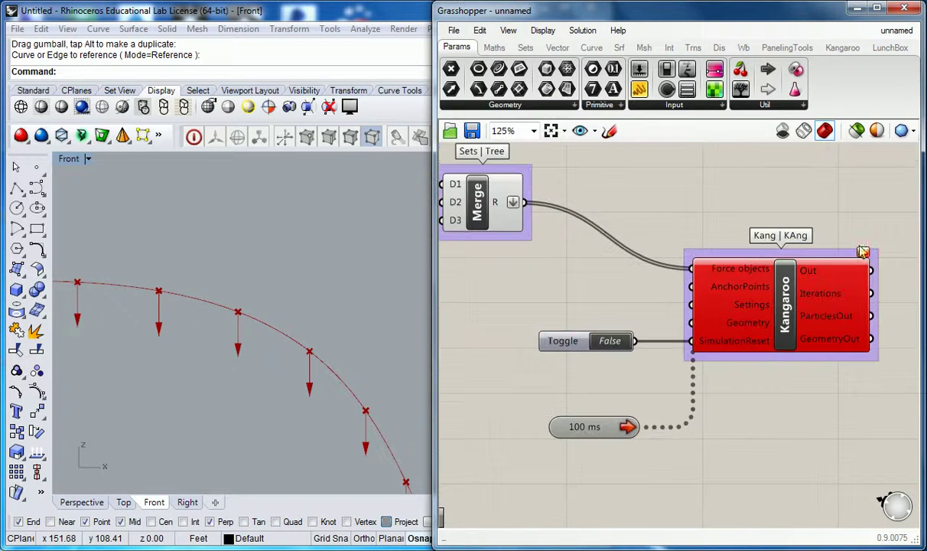
mouse_move(863, 255)
right_click(716, 302)
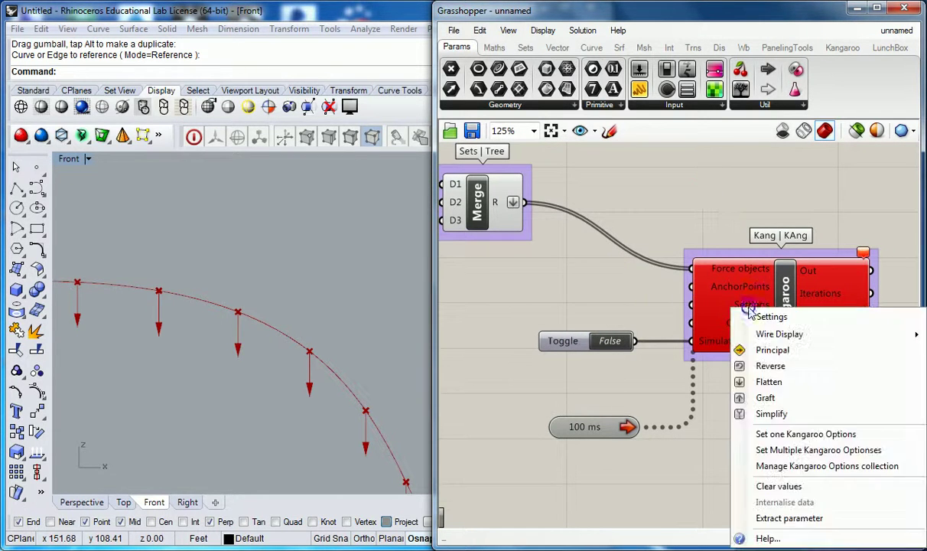
left_click(793, 467)
left_click(559, 278)
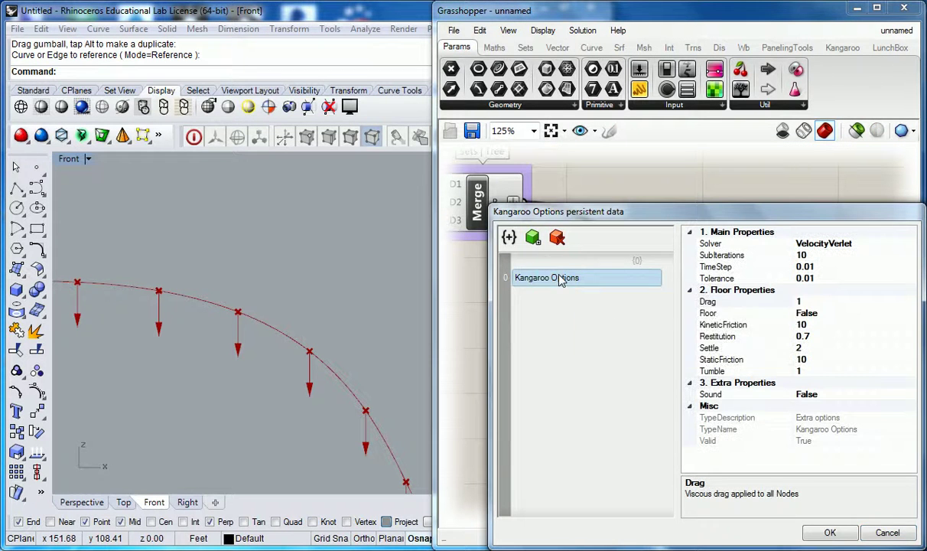
left_click(824, 311)
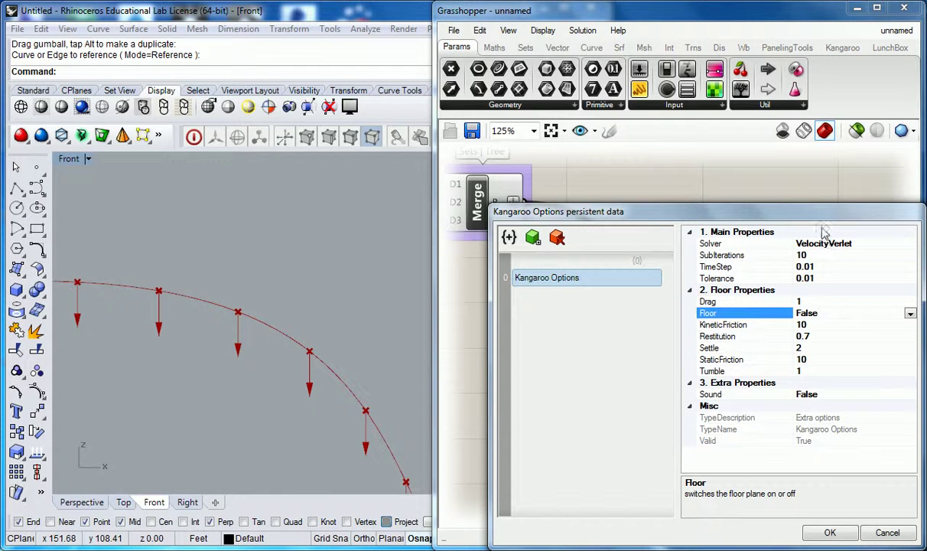
left_click(827, 358)
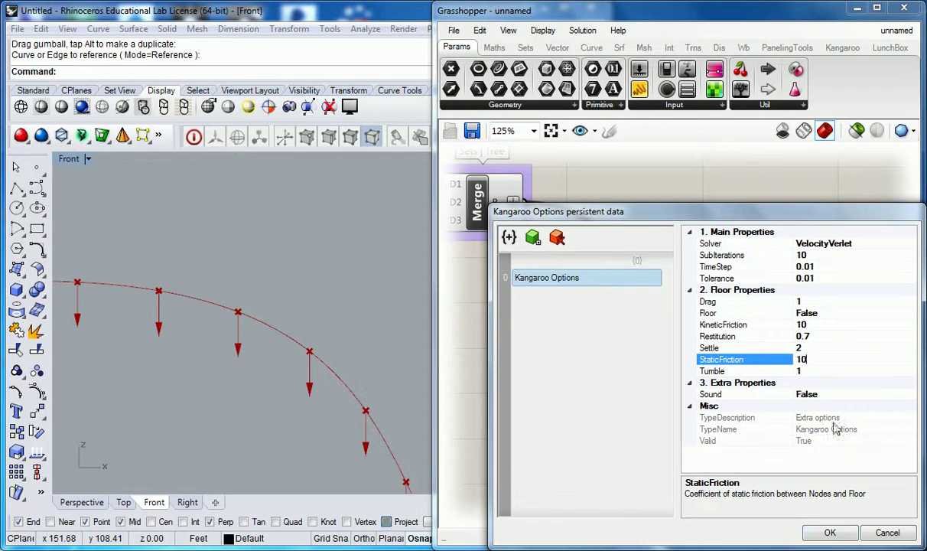
left_click(829, 533)
left_click(306, 250)
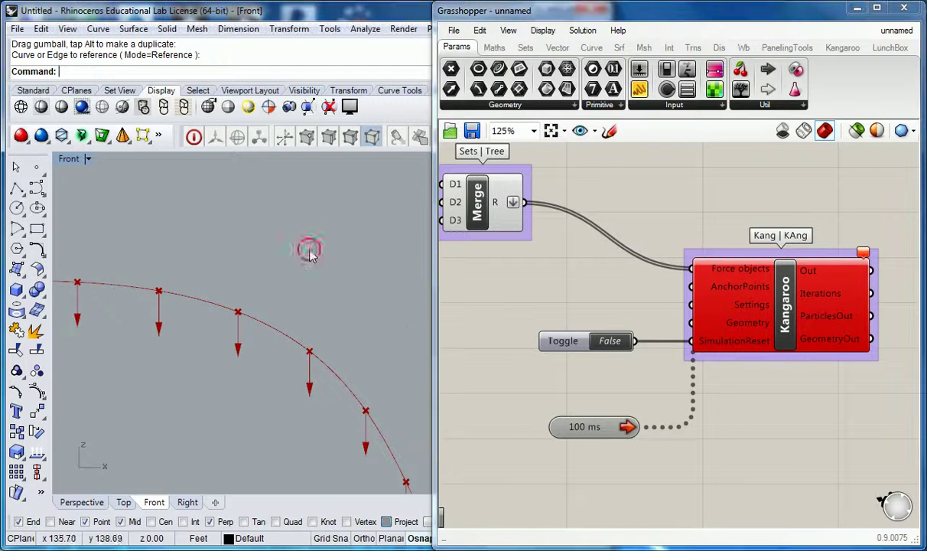
Step: Flip the reset Boolean Toggle to restart Kangaroo, letting particles fall below the S-curve in Front view
mouse_move(317, 250)
right_mouse_down()
mouse_move(228, 232)
mouse_move(226, 252)
right_mouse_up()
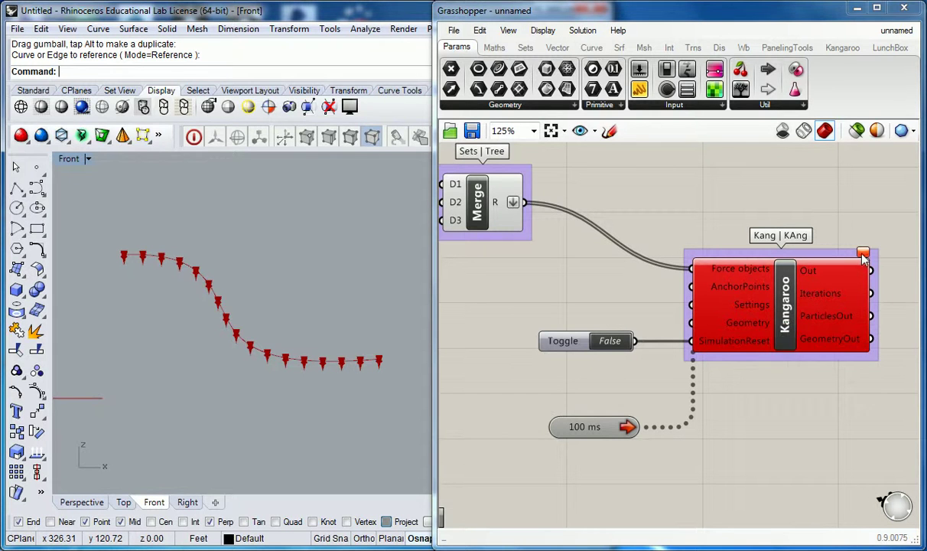
mouse_move(863, 258)
double_click(612, 343)
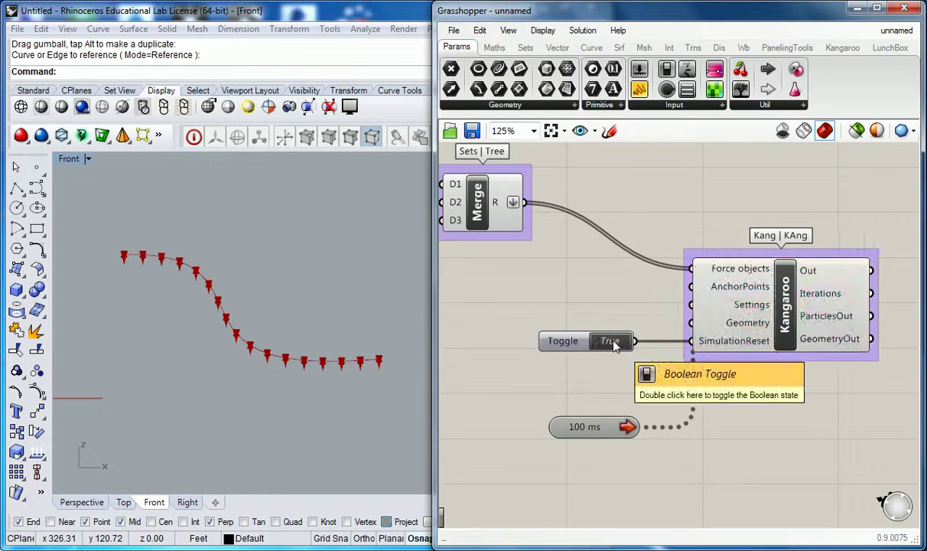
left_click(748, 305)
right_click(749, 305)
left_click(614, 342)
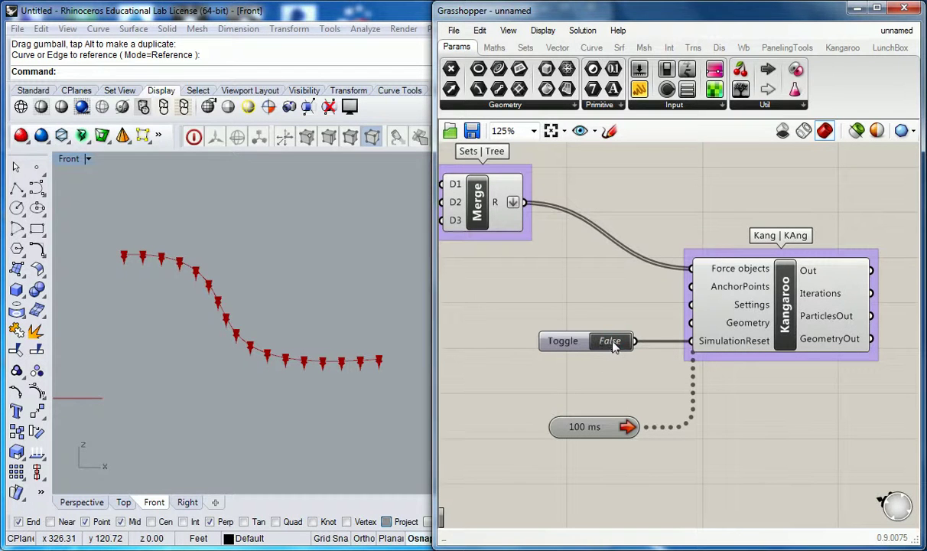
double_click(614, 342)
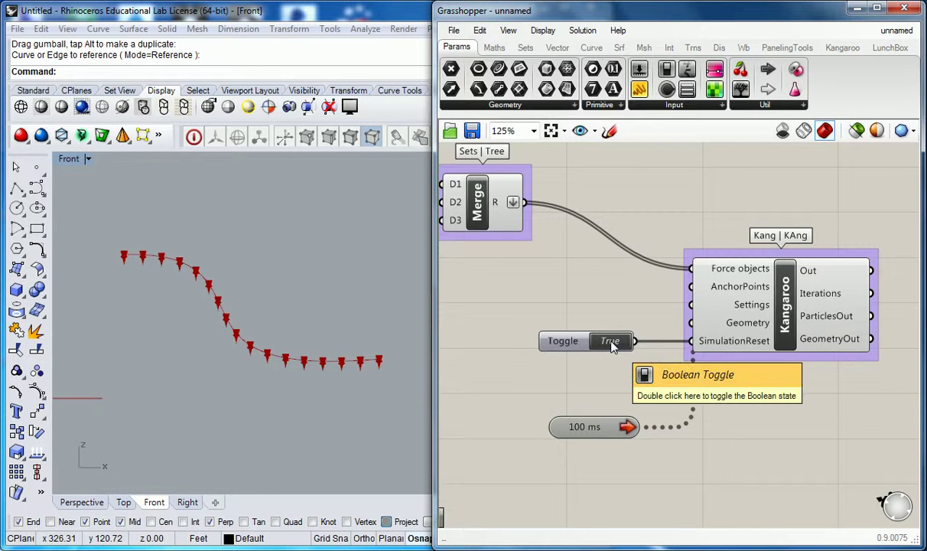
right_click_drag(234, 256, 218, 189)
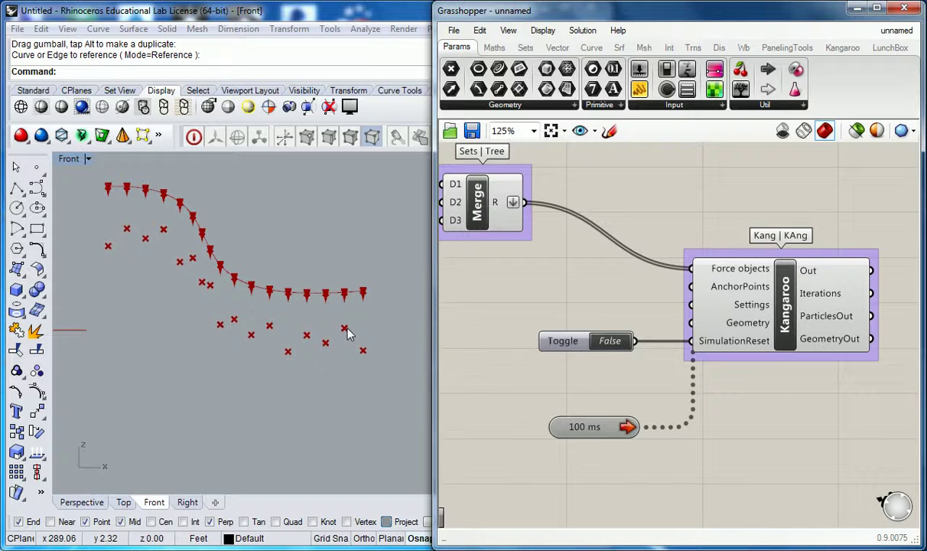
Step: Toggle reset on and off to rerun the fall, finishing with reset True so particles return to the curve
double_click(612, 342)
double_click(612, 342)
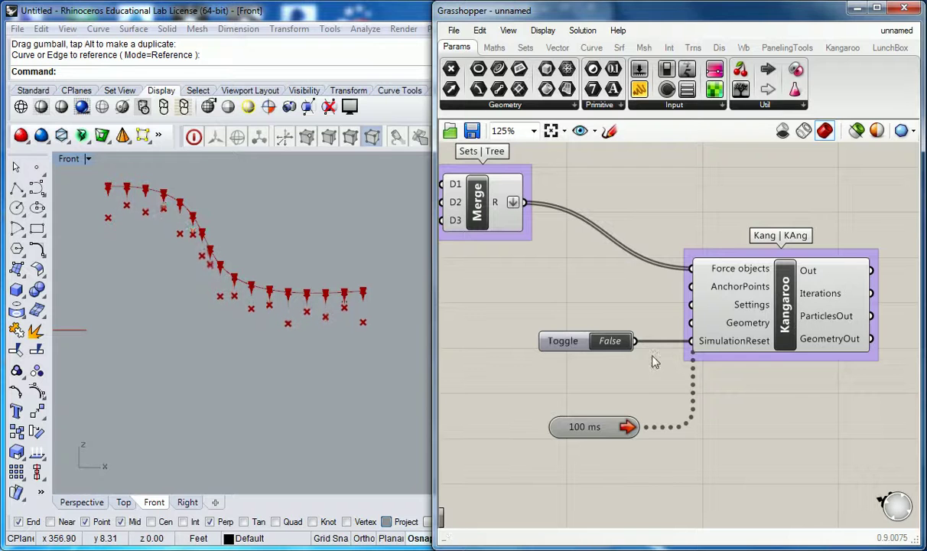
right_click(616, 433)
double_click(610, 340)
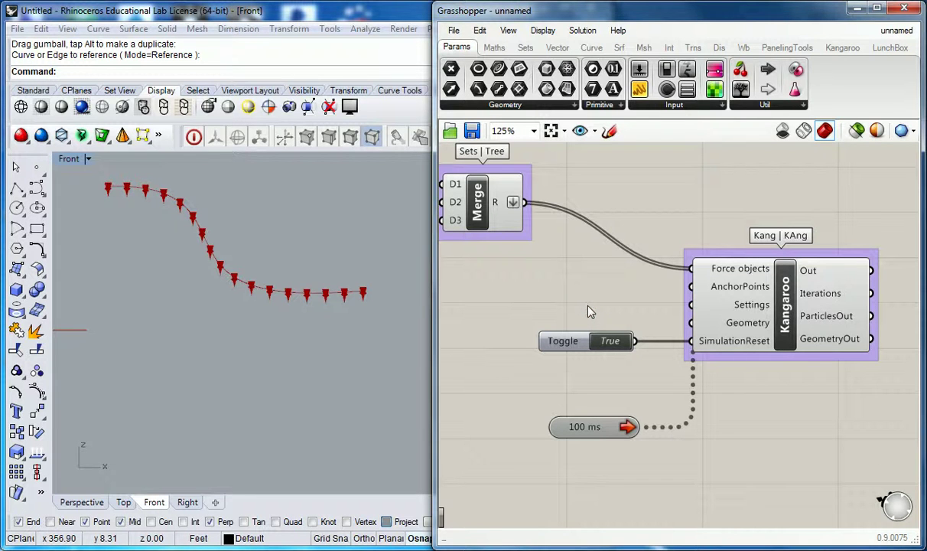
double_click(617, 344)
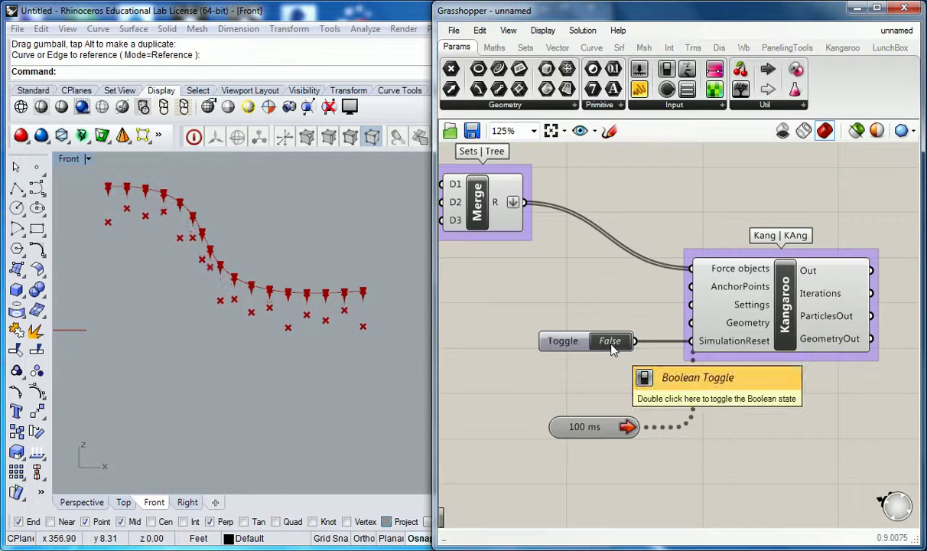
left_click(612, 345)
double_click(612, 346)
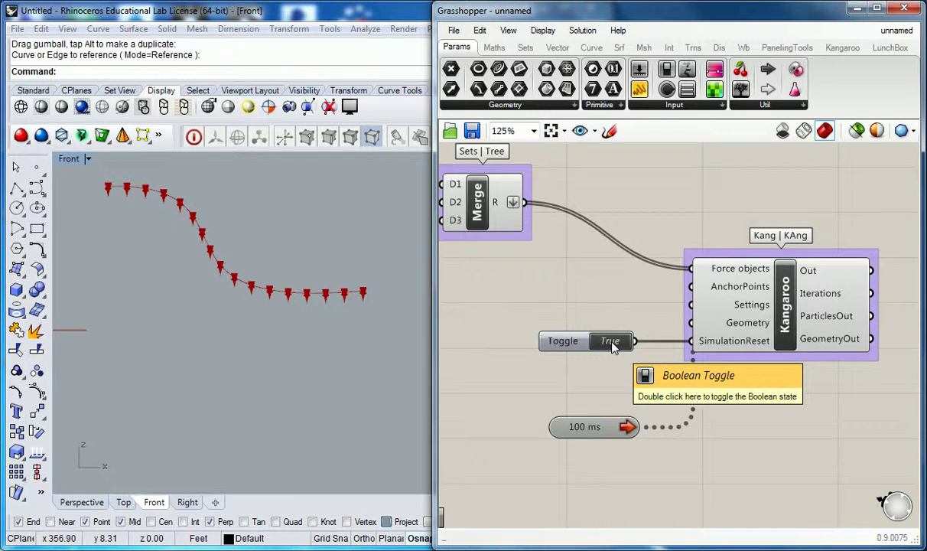